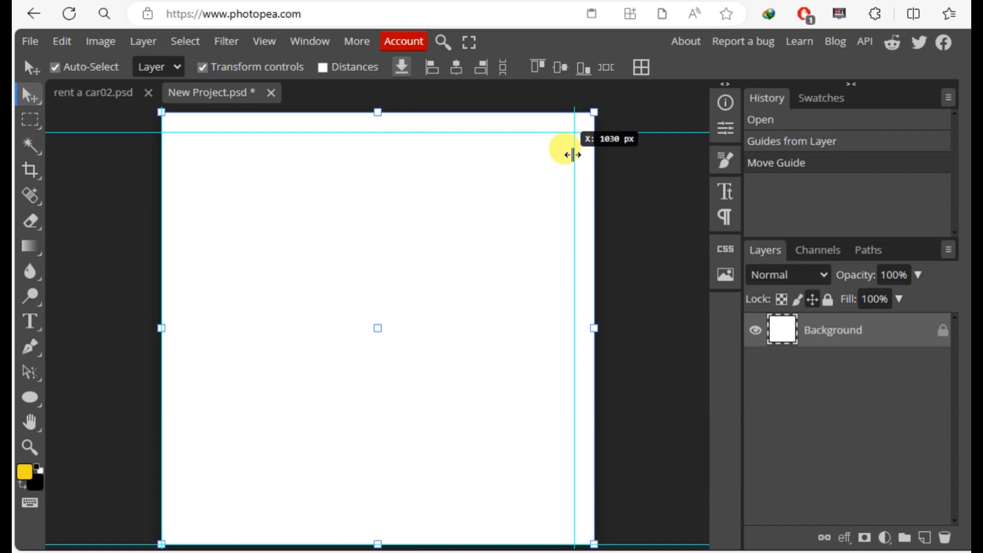
Move the vertical and bottom guides inward to form even margins around the canvas, with one vertical guide at 1030 px.
{"action": "left_click_drag", "start_coordinate": [572, 154], "coordinate": [574, 155]}
{"action": "left_click_drag", "start_coordinate": [162, 213], "coordinate": [182, 209]}
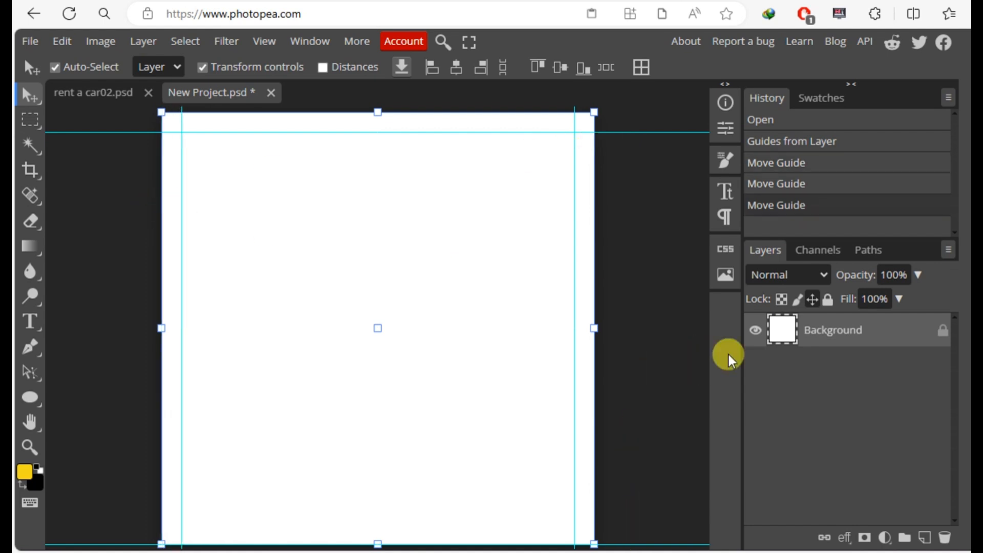
{"action": "left_click_drag", "start_coordinate": [647, 538], "coordinate": [647, 520]}
{"action": "left_click", "coordinate": [629, 406]}
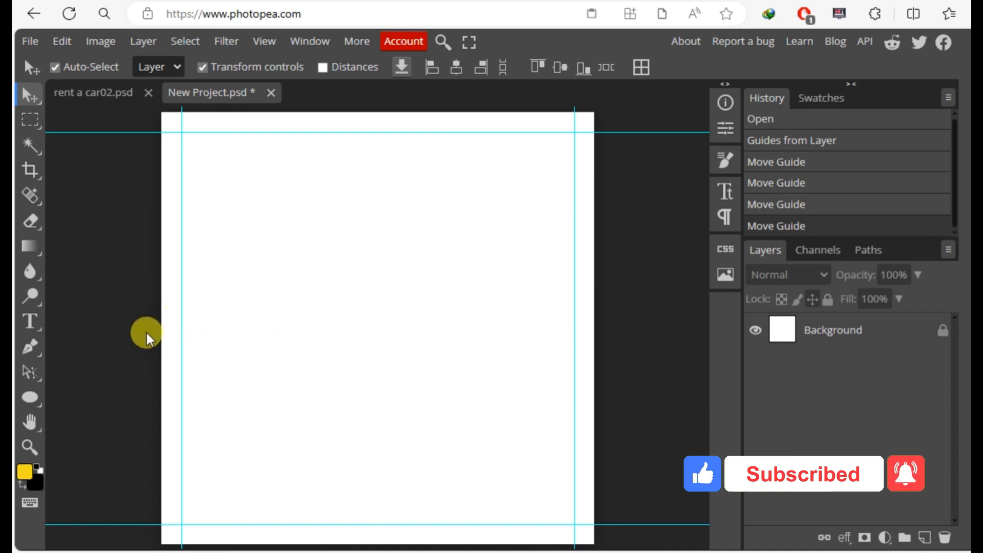
Add a black-to-white linear Gradient Overlay at 90° to the Background layer.
{"action": "left_click", "coordinate": [801, 339]}
{"action": "left_click", "coordinate": [844, 537]}
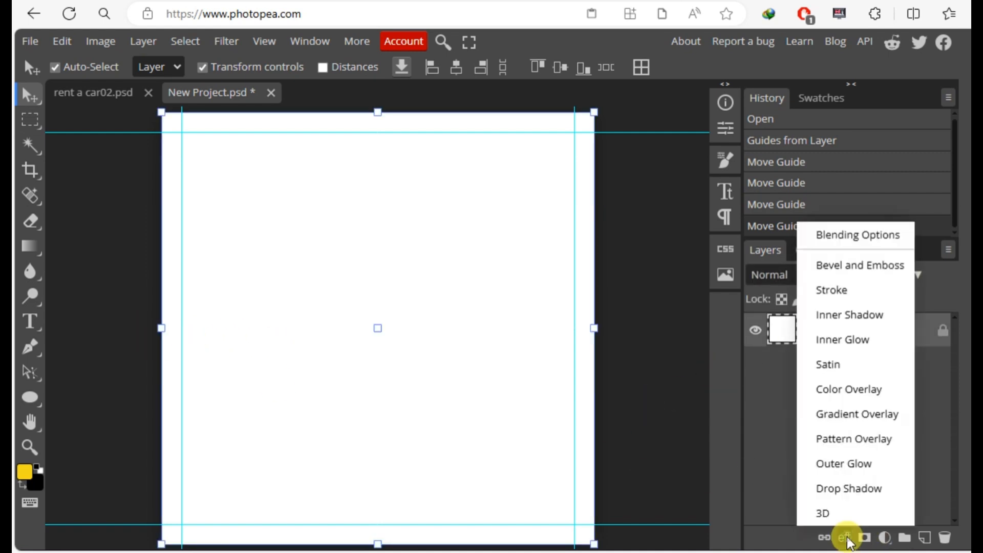
{"action": "left_click", "coordinate": [842, 416]}
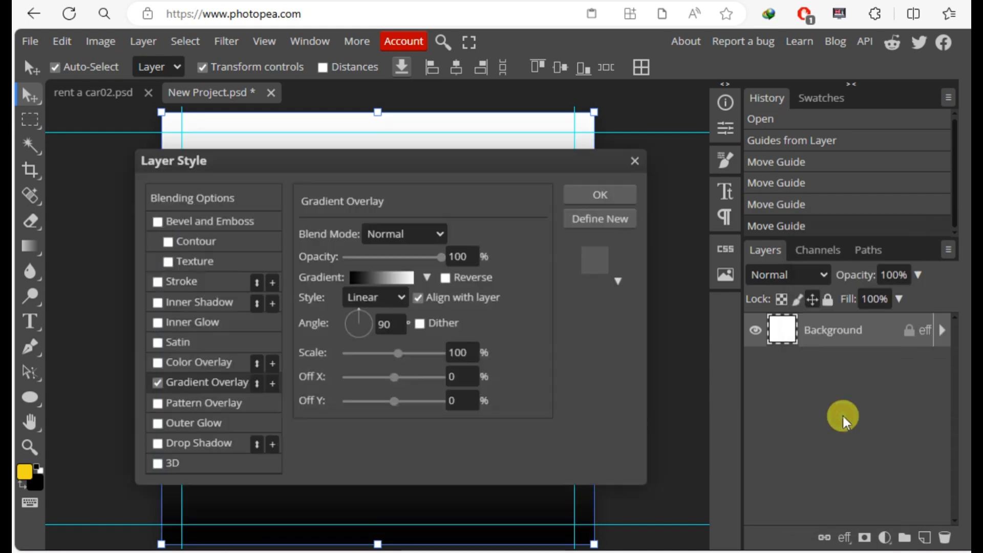
{"action": "left_click", "coordinate": [383, 276]}
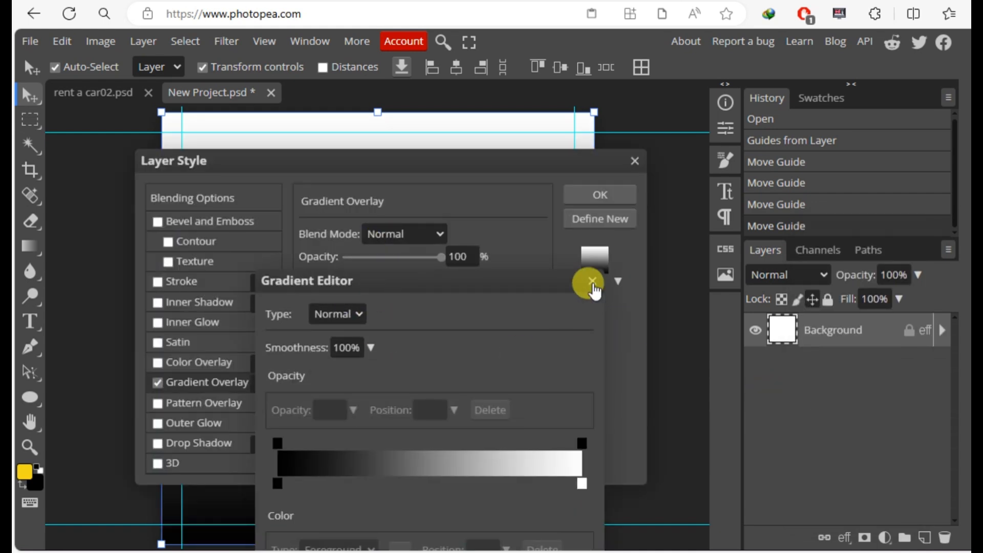
{"action": "left_click", "coordinate": [592, 283]}
{"action": "left_click_drag", "start_coordinate": [470, 163], "coordinate": [628, 194]}
{"action": "left_click", "coordinate": [779, 227]}
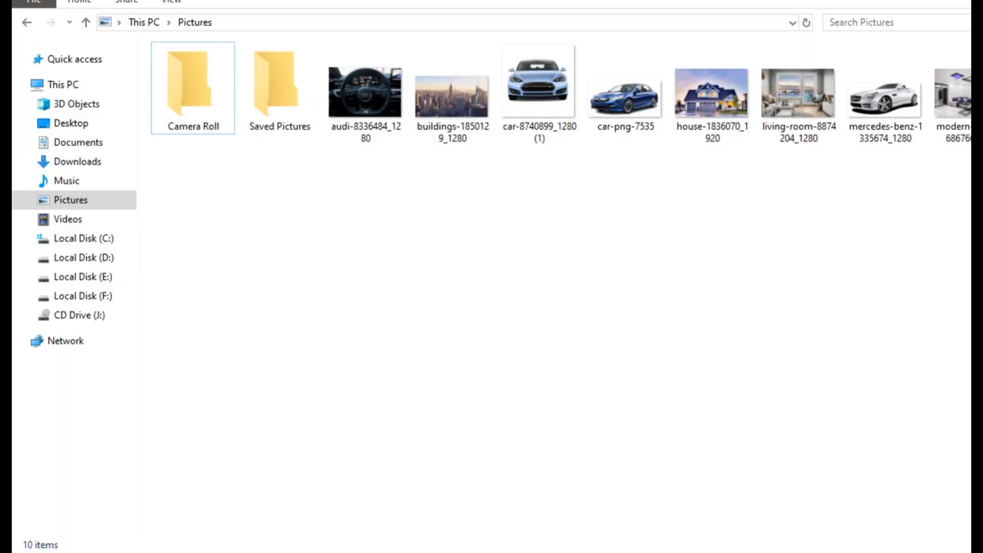
Place the car-png-7535 image above the Background layer, scale it to about 50.82% and move it lower on the canvas.
{"action": "left_click_drag", "start_coordinate": [626, 108], "coordinate": [441, 491]}
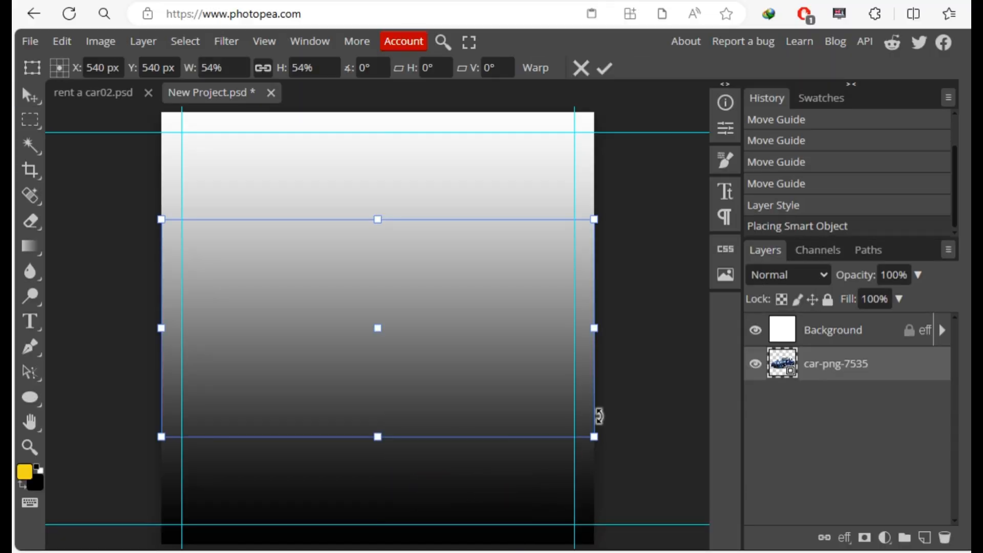
{"action": "left_click_drag", "start_coordinate": [823, 362], "coordinate": [826, 320]}
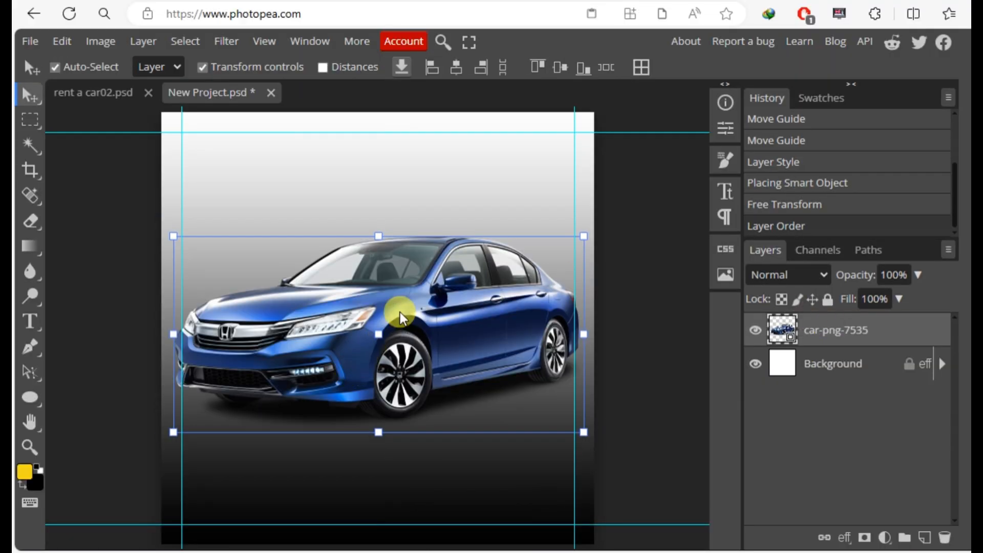
{"action": "left_click_drag", "start_coordinate": [376, 233], "coordinate": [380, 247]}
{"action": "left_click_drag", "start_coordinate": [420, 306], "coordinate": [417, 340]}
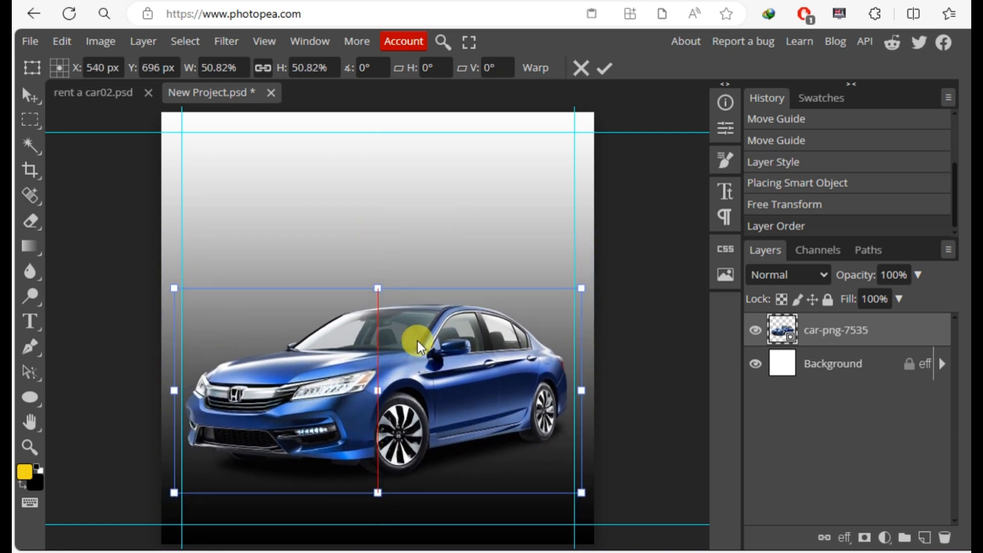
{"action": "left_click", "coordinate": [605, 70]}
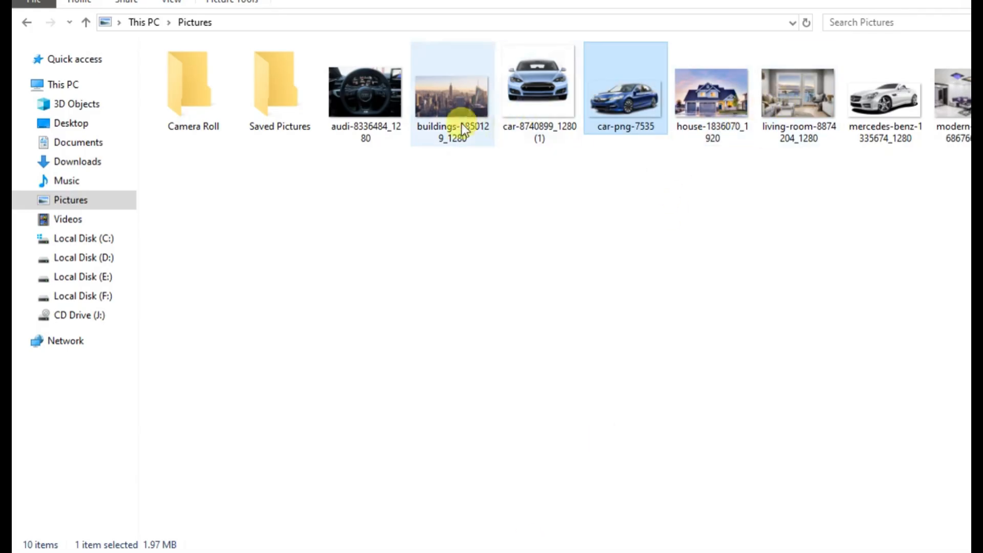
Place the buildings-1850129_1280 image between the car and Background layers, aligned with the canvas's upper edge.
{"action": "left_click_drag", "start_coordinate": [462, 123], "coordinate": [413, 292]}
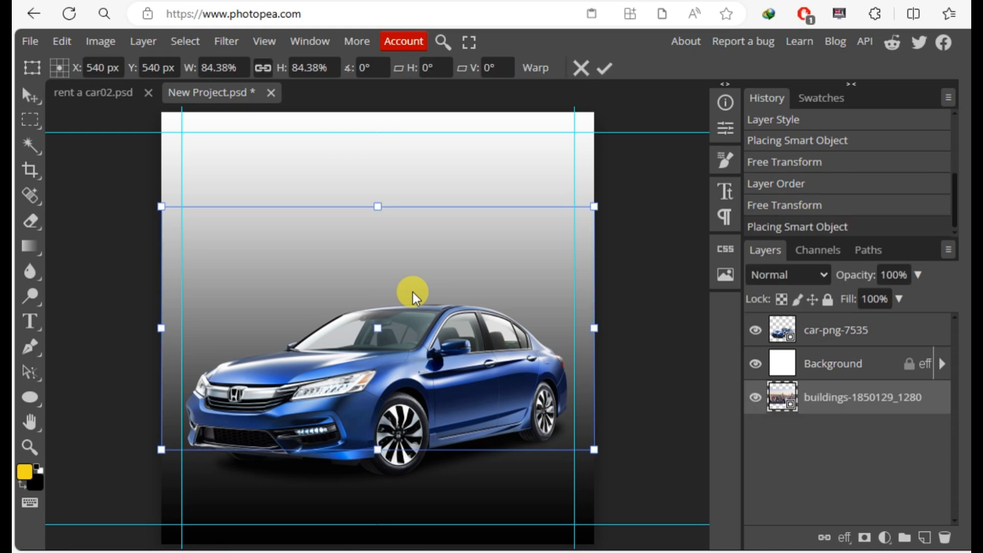
{"action": "left_click_drag", "start_coordinate": [779, 409], "coordinate": [816, 321]}
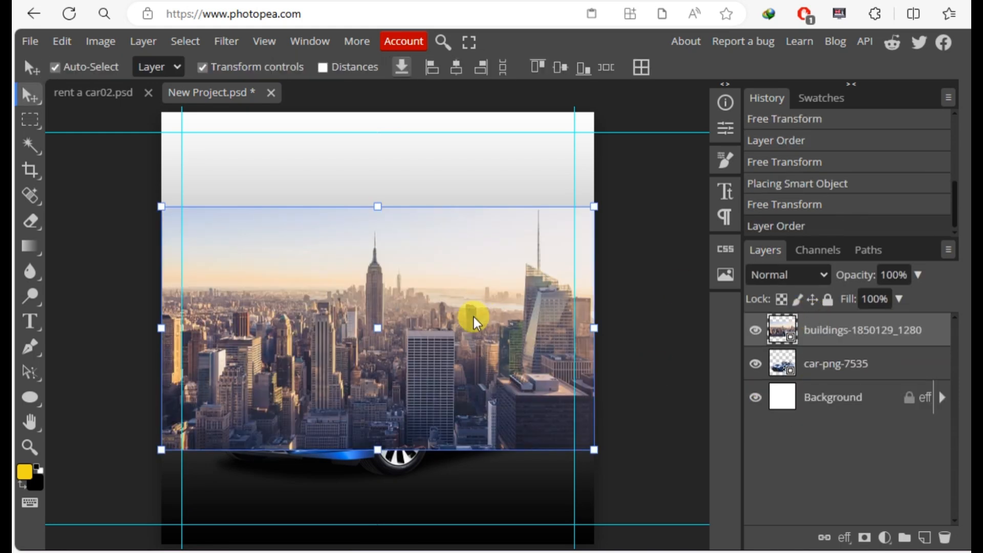
{"action": "left_click_drag", "start_coordinate": [474, 318], "coordinate": [471, 225]}
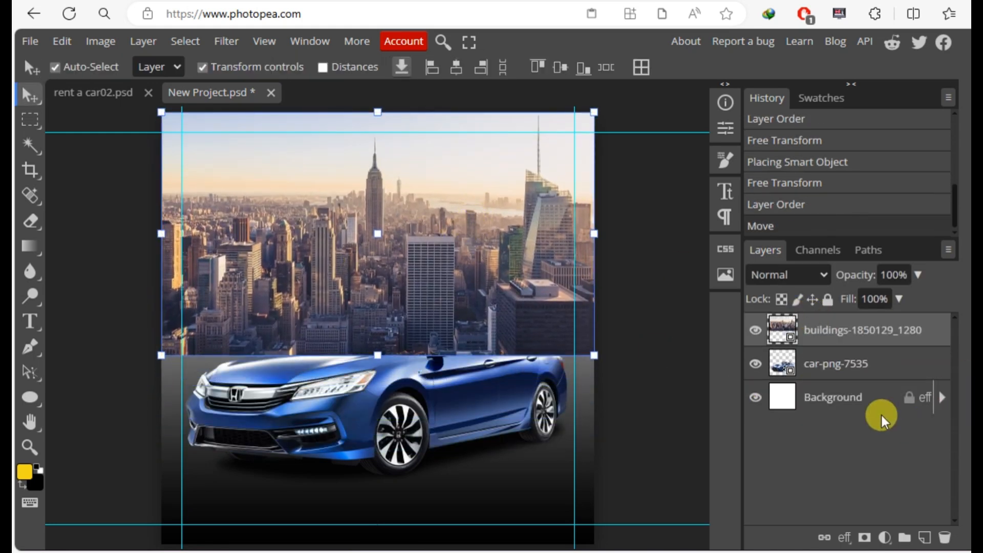
{"action": "left_click_drag", "start_coordinate": [816, 367], "coordinate": [831, 322]}
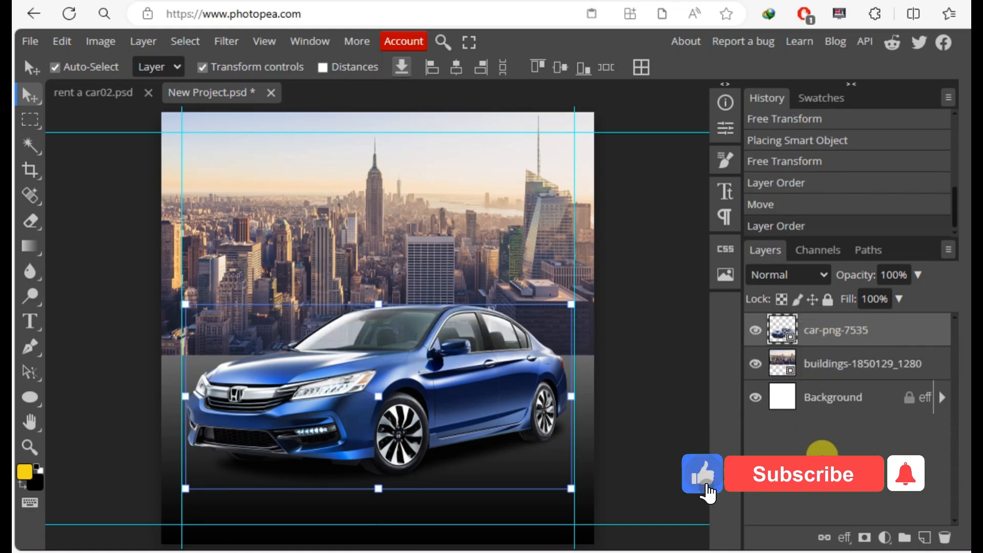
Change the black stop of the Background's gradient overlay to a dark blue sampled from the car's front.
{"action": "left_click", "coordinate": [816, 358]}
{"action": "left_click", "coordinate": [819, 397]}
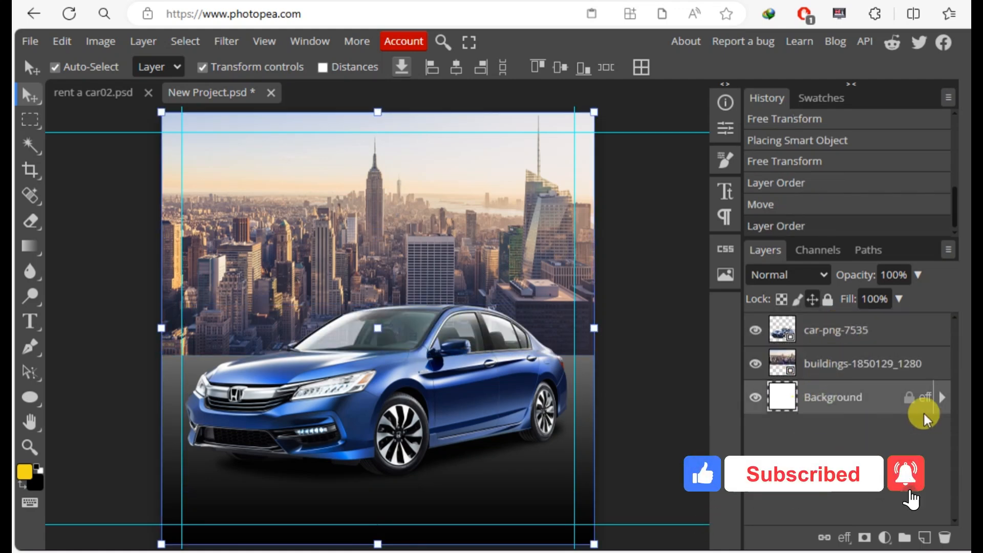
{"action": "double_click", "coordinate": [862, 440]}
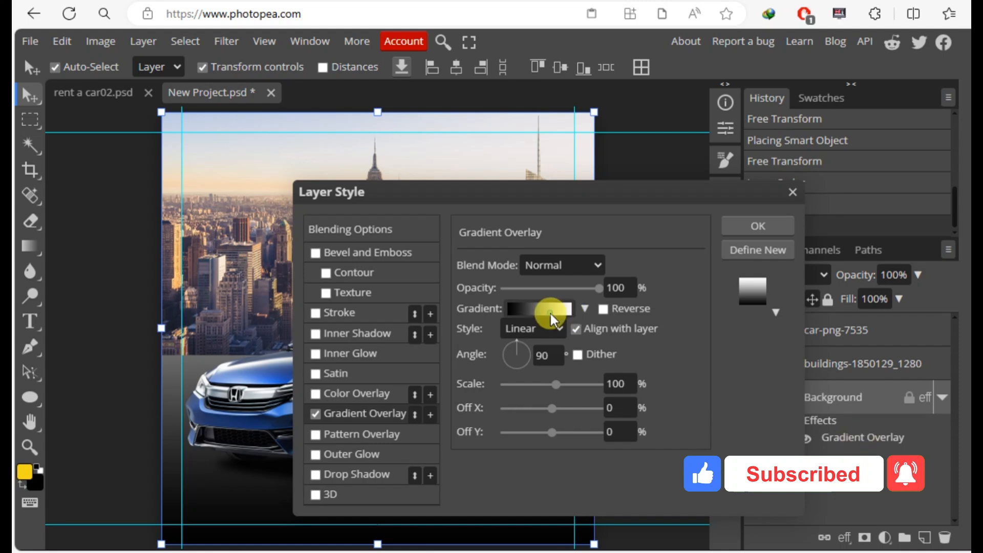
{"action": "left_click", "coordinate": [551, 314]}
{"action": "left_click_drag", "start_coordinate": [421, 277], "coordinate": [684, 194]}
{"action": "left_click", "coordinate": [543, 400]}
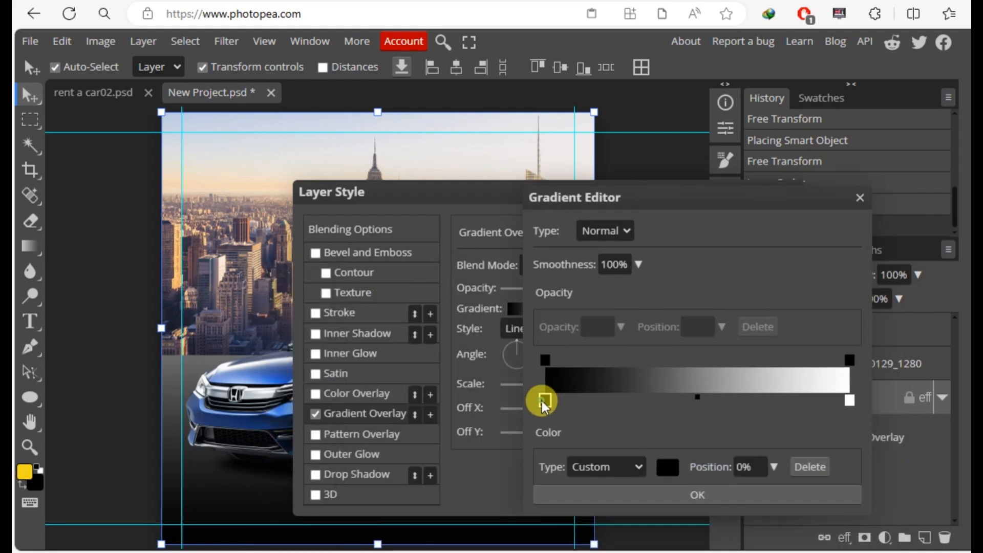
{"action": "left_click", "coordinate": [667, 467]}
{"action": "left_click", "coordinate": [238, 409]}
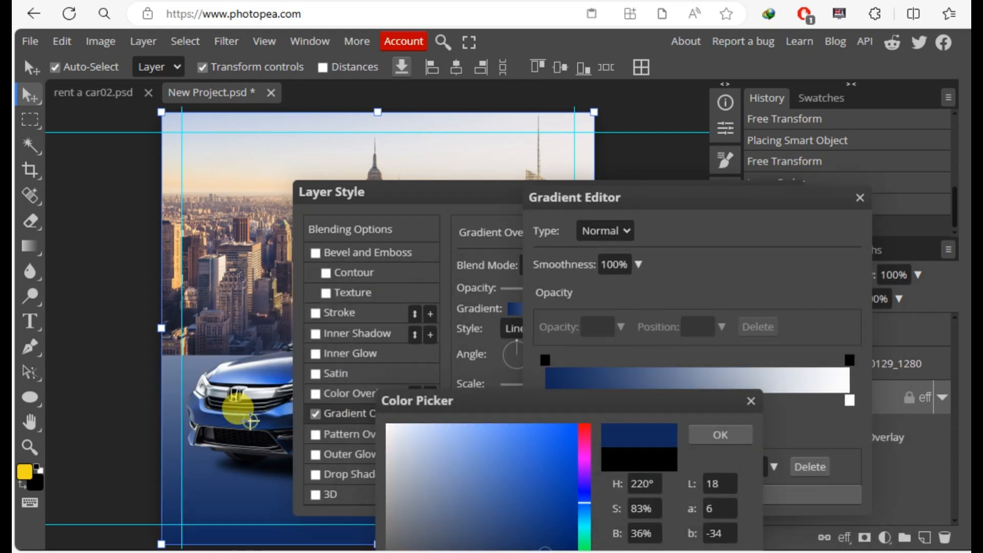
{"action": "left_click", "coordinate": [734, 438]}
Change the white stop of the gradient to a light blue based on the car's colour and accept the gradient.
{"action": "left_click", "coordinate": [848, 398]}
{"action": "left_click", "coordinate": [667, 467]}
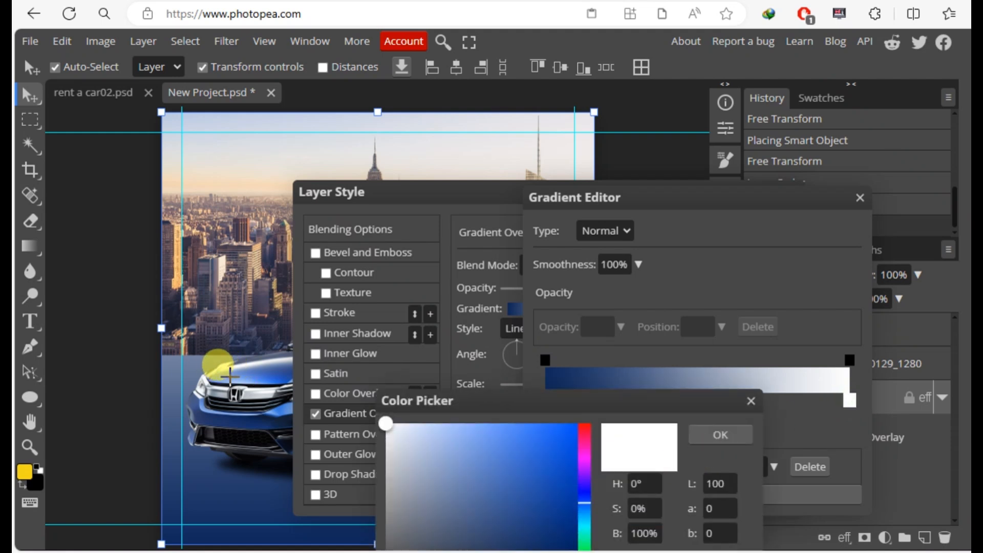
{"action": "left_click", "coordinate": [231, 377]}
{"action": "mouse_move", "coordinate": [447, 444]}
{"action": "left_mouse_down"}
{"action": "mouse_move", "coordinate": [431, 443]}
{"action": "mouse_move", "coordinate": [446, 440]}
{"action": "left_mouse_up"}
{"action": "left_click", "coordinate": [738, 441]}
{"action": "left_click", "coordinate": [706, 499]}
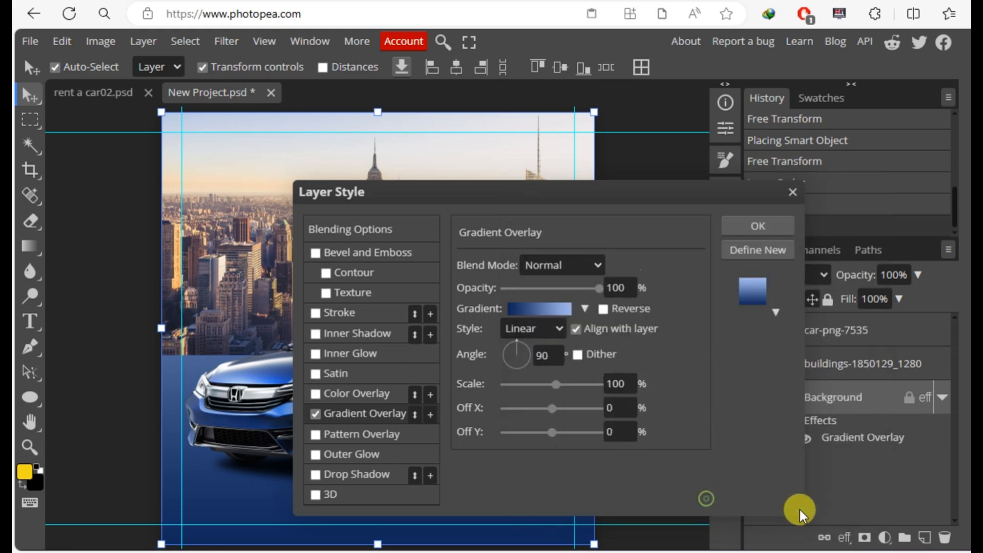
Set the gradient overlay's style to Radial, reverse it and apply the layer style.
{"action": "left_click_drag", "start_coordinate": [563, 191], "coordinate": [608, 158]}
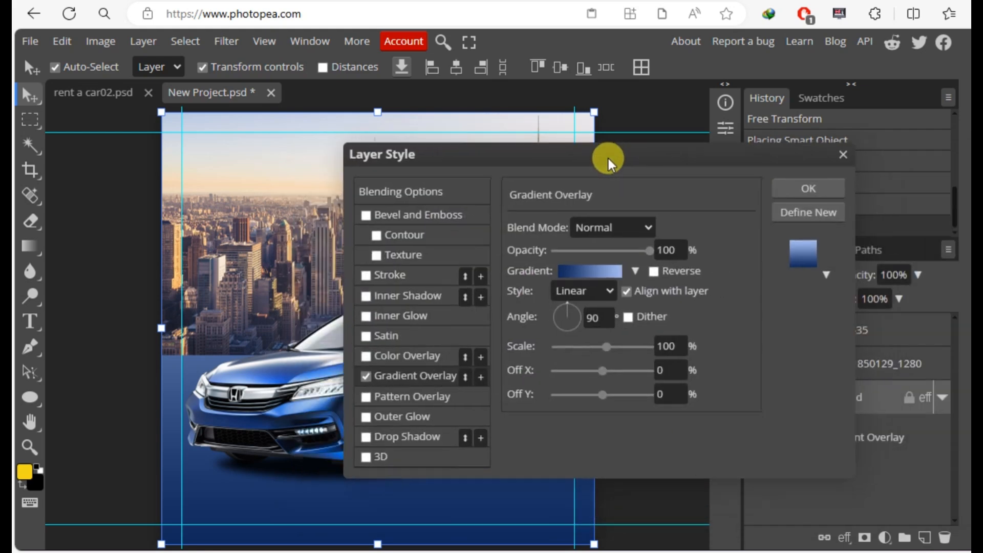
{"action": "left_click", "coordinate": [610, 292]}
{"action": "left_click", "coordinate": [592, 331]}
{"action": "left_click", "coordinate": [665, 347]}
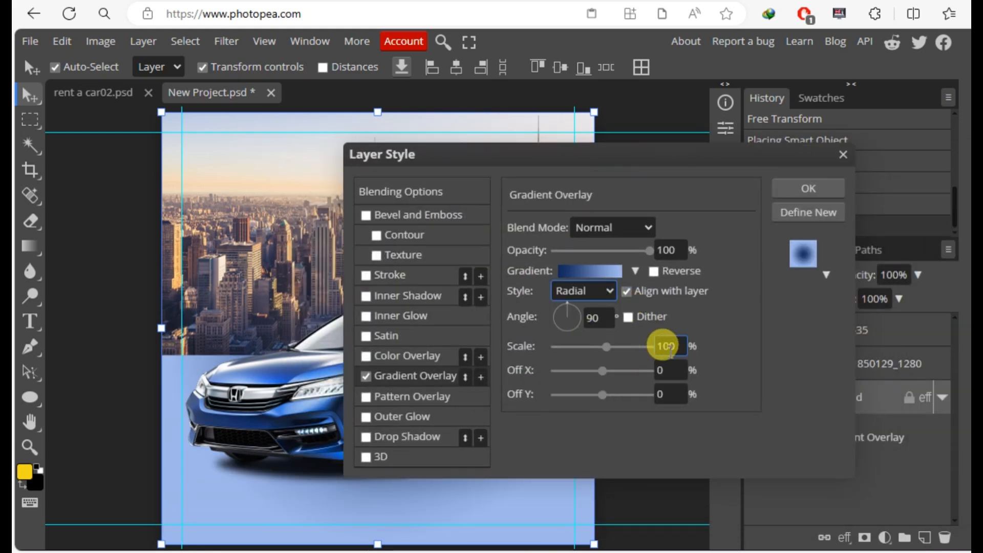
{"action": "left_click", "coordinate": [654, 271]}
{"action": "left_click_drag", "start_coordinate": [508, 151], "coordinate": [825, 180]}
{"action": "key", "text": "Return"}
Set the buildings layer's blend mode to Multiply.
{"action": "left_click", "coordinate": [839, 368]}
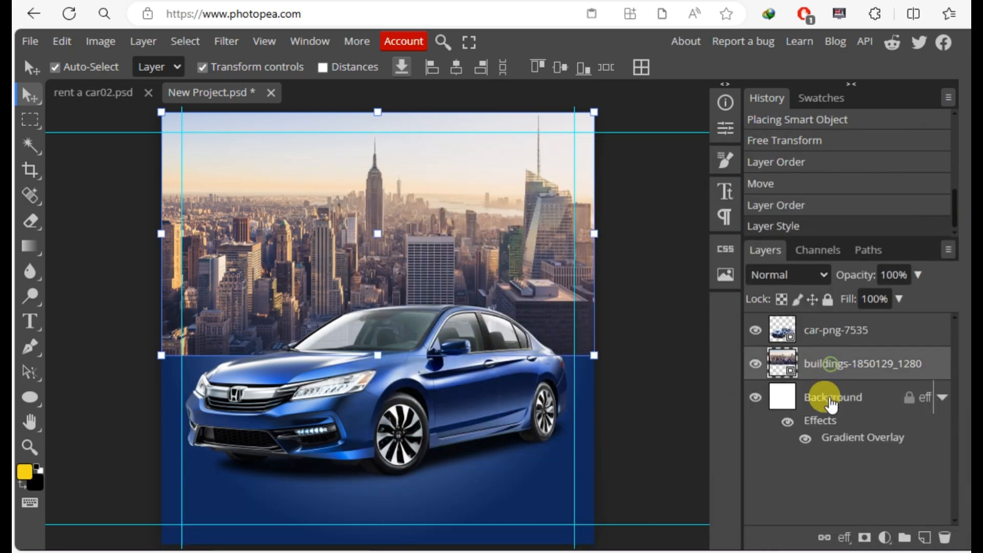
{"action": "left_click", "coordinate": [787, 274]}
{"action": "left_click", "coordinate": [767, 60]}
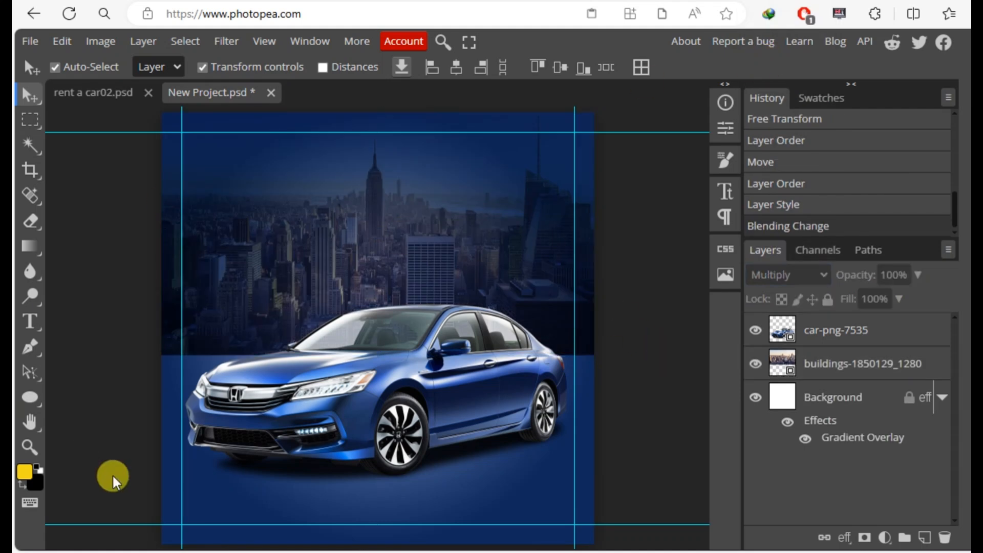
Search the custom shapes for "car" and draw a small front-view car icon near the canvas's upper-left guides.
{"action": "left_click", "coordinate": [30, 398]}
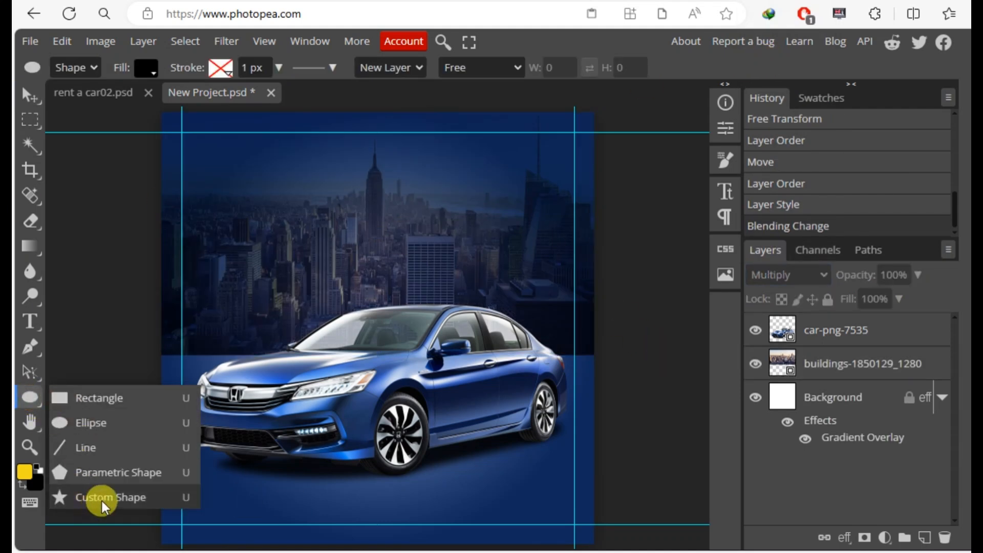
{"action": "left_click", "coordinate": [88, 499]}
{"action": "left_click", "coordinate": [706, 67]}
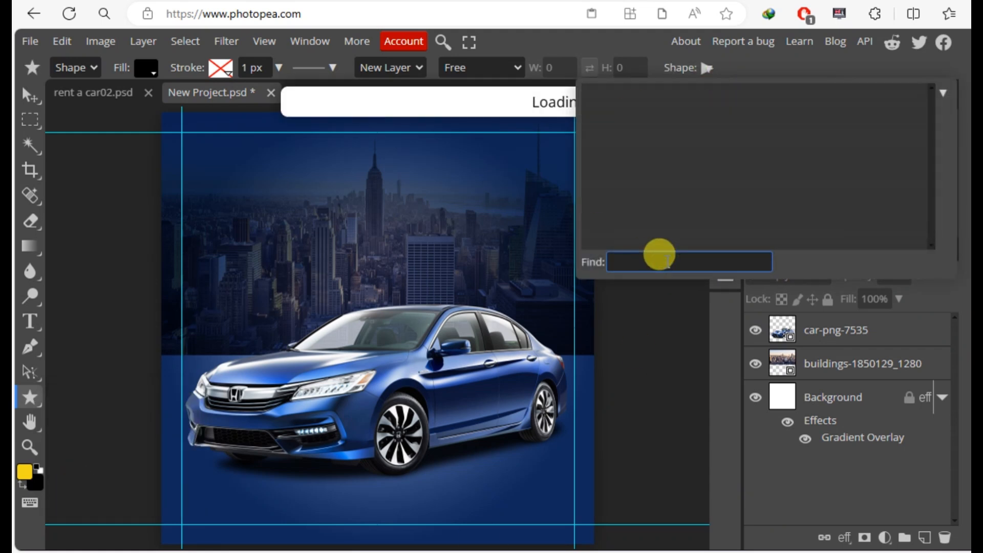
{"action": "type", "text": "car"}
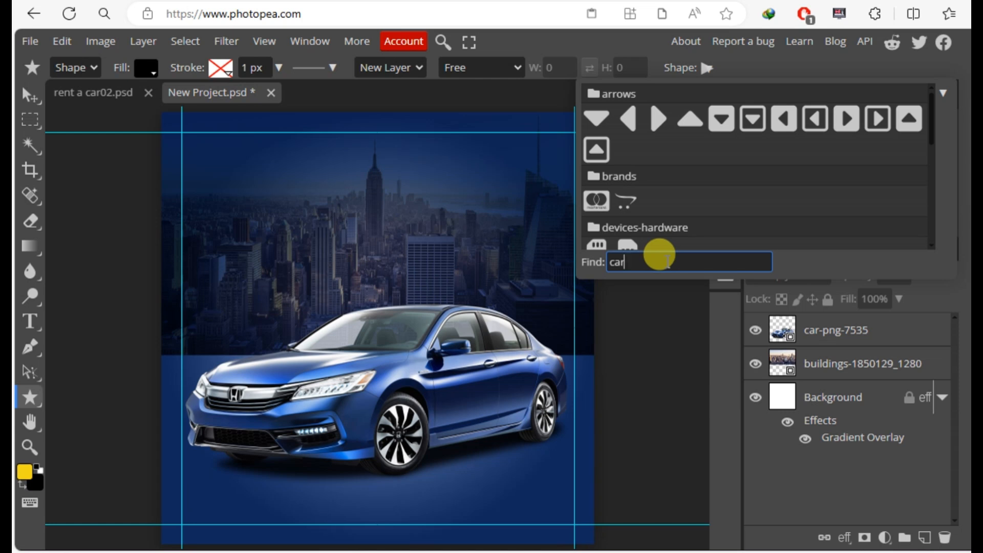
{"action": "scroll", "coordinate": [724, 202], "scroll_direction": "down", "scroll_amount": 10}
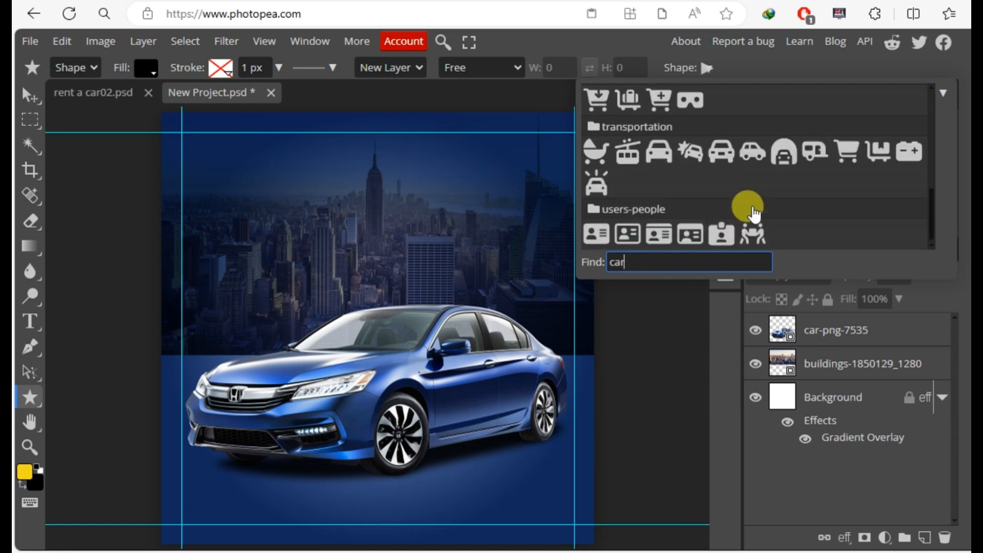
{"action": "left_click", "coordinate": [659, 153]}
{"action": "left_click", "coordinate": [720, 153]}
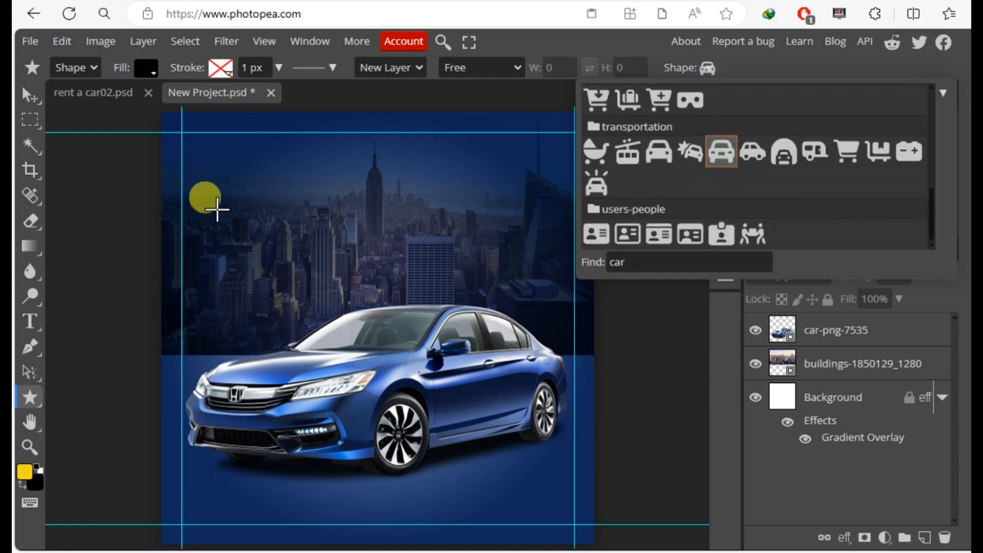
{"action": "left_click_drag", "start_coordinate": [186, 147], "coordinate": [204, 161]}
Change the car icon's fill colour to white.
{"action": "left_click", "coordinate": [28, 95]}
{"action": "double_click", "coordinate": [782, 329]}
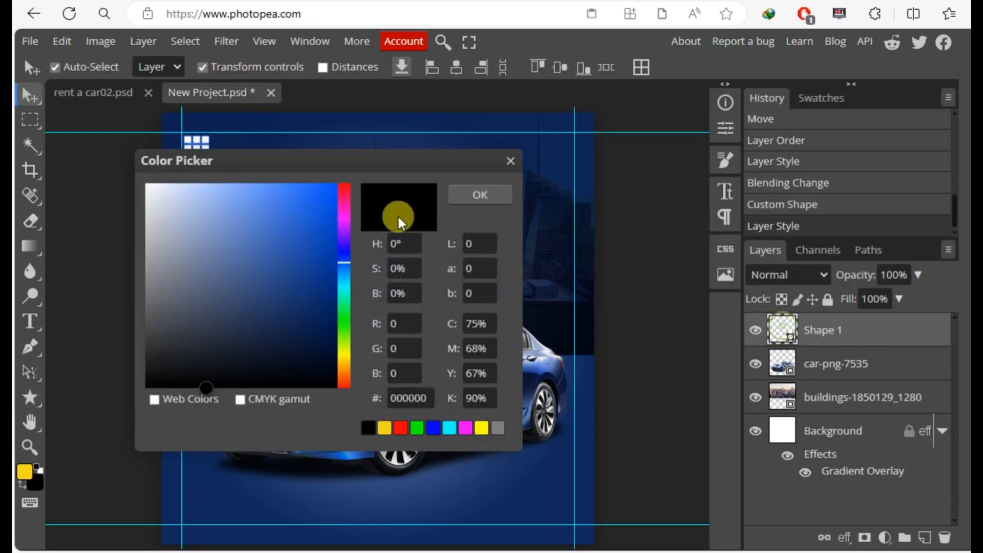
{"action": "left_click_drag", "start_coordinate": [223, 207], "coordinate": [144, 180]}
{"action": "left_click", "coordinate": [464, 193]}
{"action": "left_click", "coordinate": [81, 198]}
Lock the buildings layer and nudge the white car icon up and left into the corner of the guides.
{"action": "left_click", "coordinate": [202, 149]}
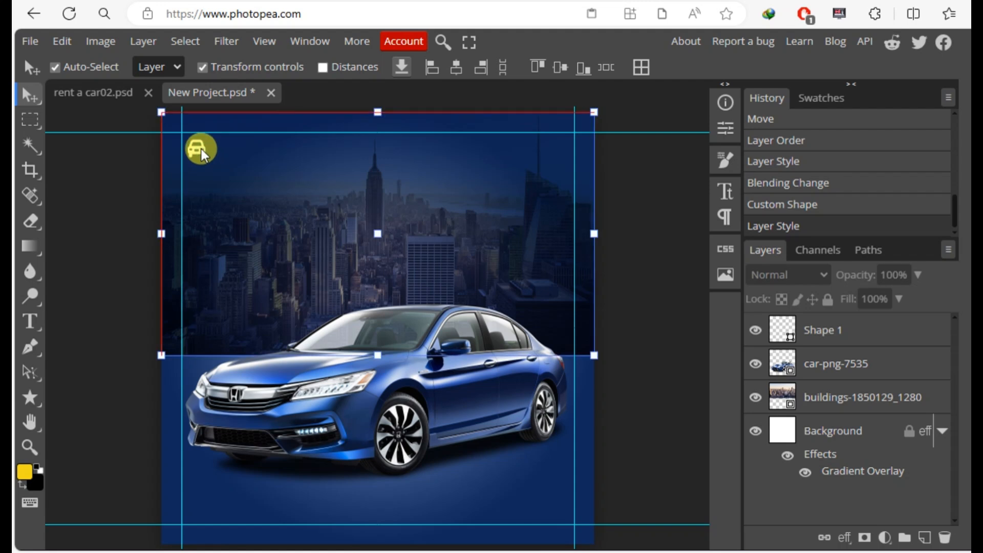
{"action": "left_click", "coordinate": [828, 299]}
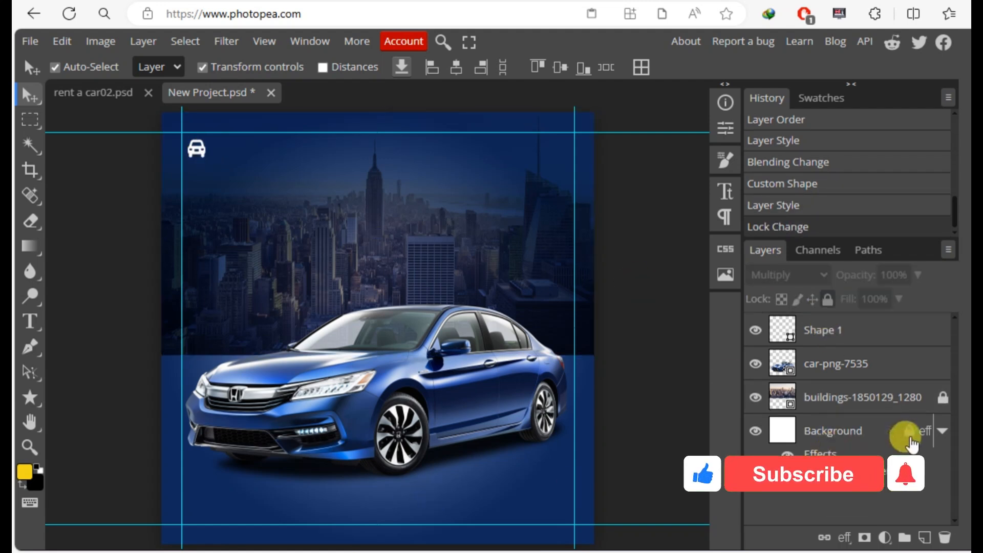
{"action": "left_click", "coordinate": [199, 151]}
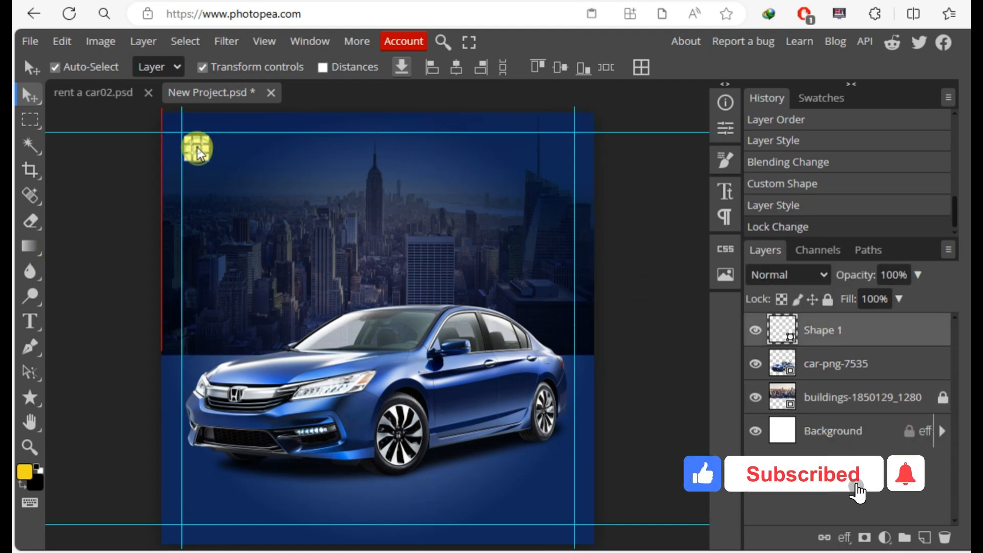
{"action": "key", "text": "shift+Up"}
{"action": "key", "text": "shift+Left"}
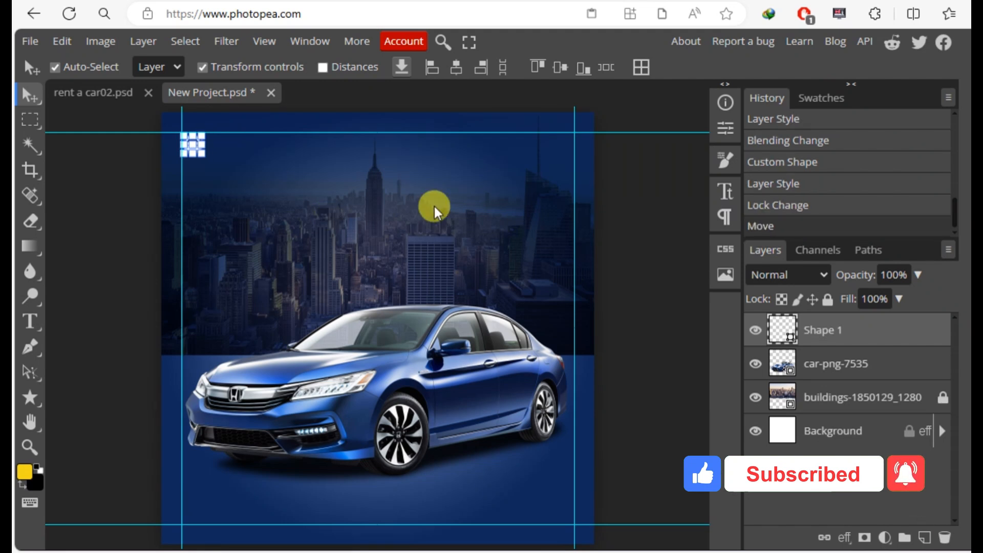
{"action": "left_click", "coordinate": [358, 213]}
Add the text "CAR LOGO" in yellow above the skyline near the upper middle of the canvas.
{"action": "left_click", "coordinate": [30, 321]}
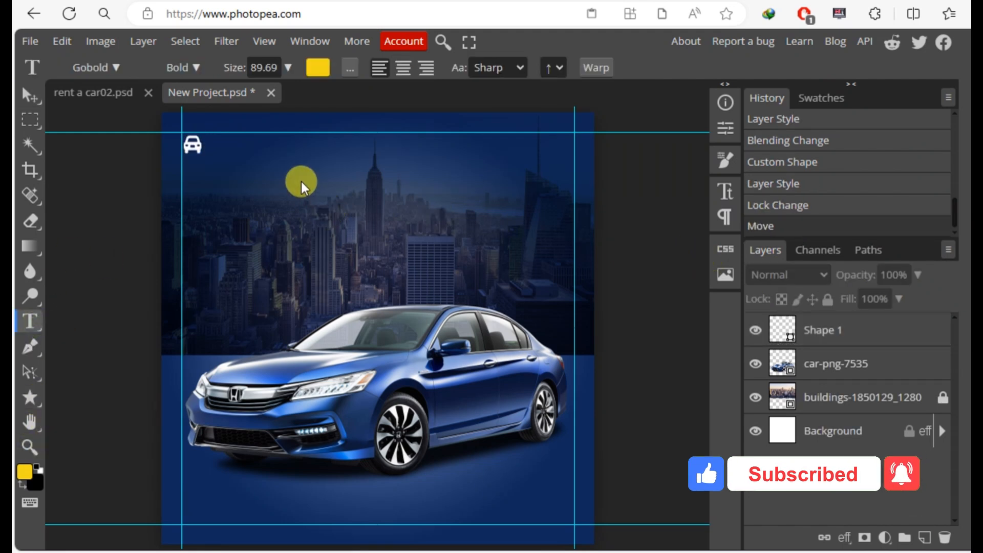
{"action": "left_click", "coordinate": [271, 282]}
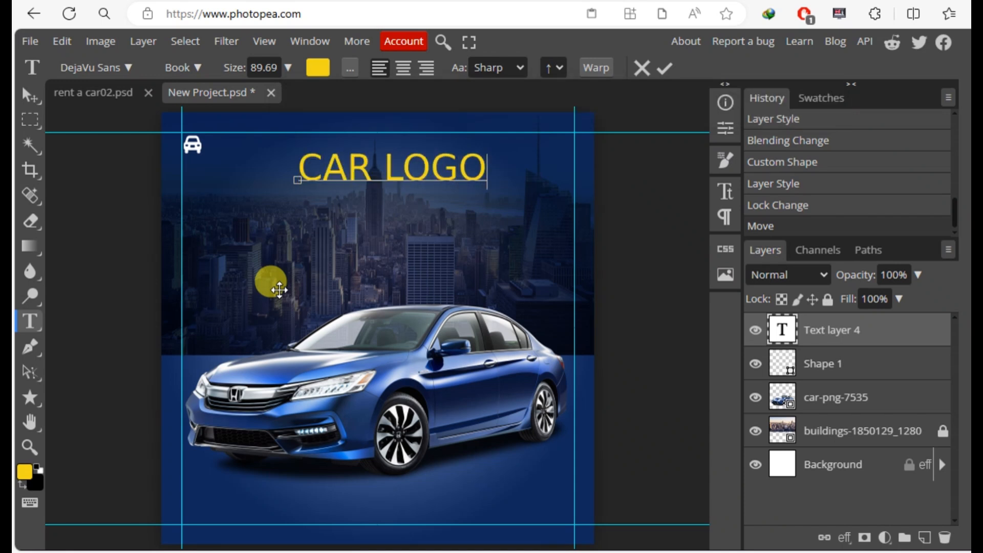
{"action": "left_click", "coordinate": [29, 95]}
Set the "CAR LOGO" text's font to Gotham in the Black style.
{"action": "left_click", "coordinate": [726, 191]}
{"action": "left_click", "coordinate": [569, 126]}
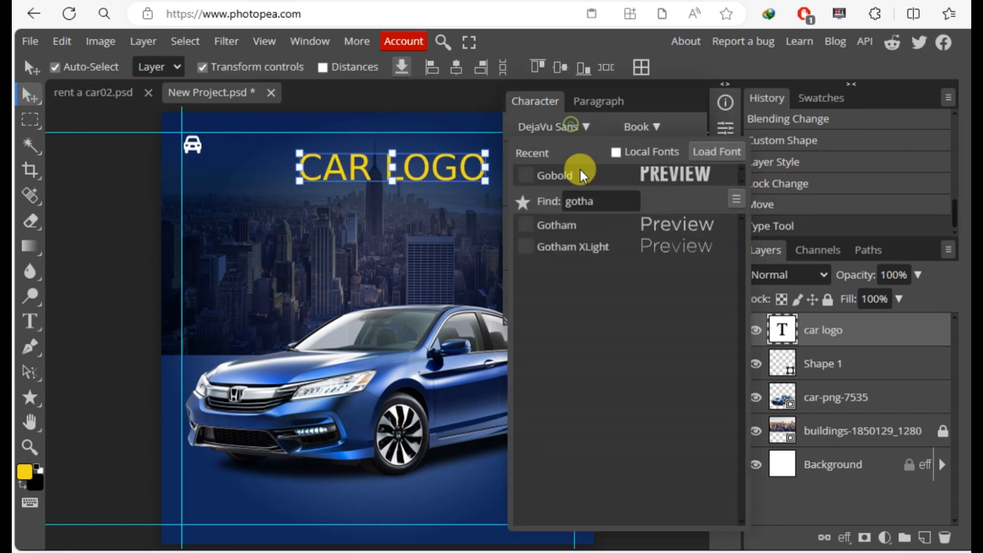
{"action": "left_click", "coordinate": [583, 225]}
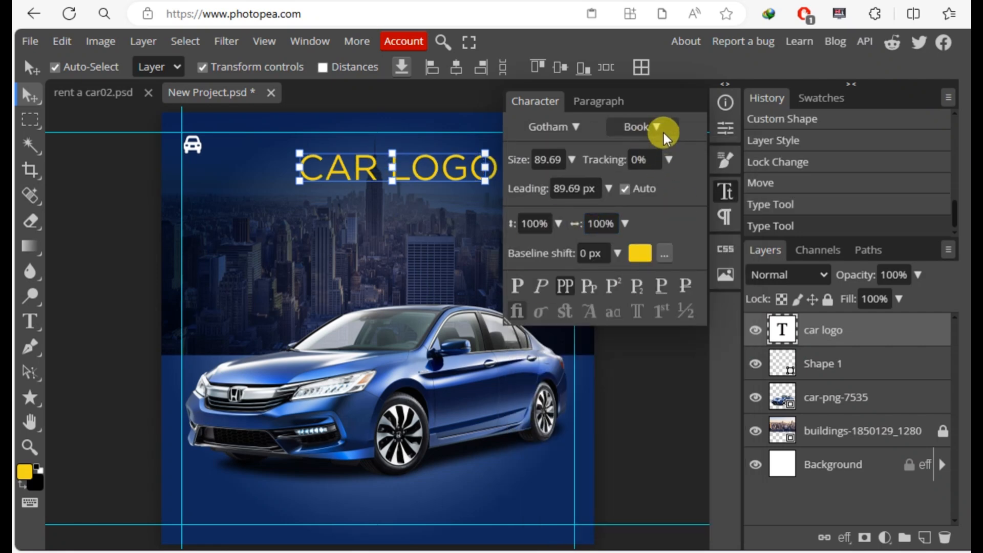
{"action": "left_click", "coordinate": [656, 126]}
{"action": "left_click", "coordinate": [630, 366]}
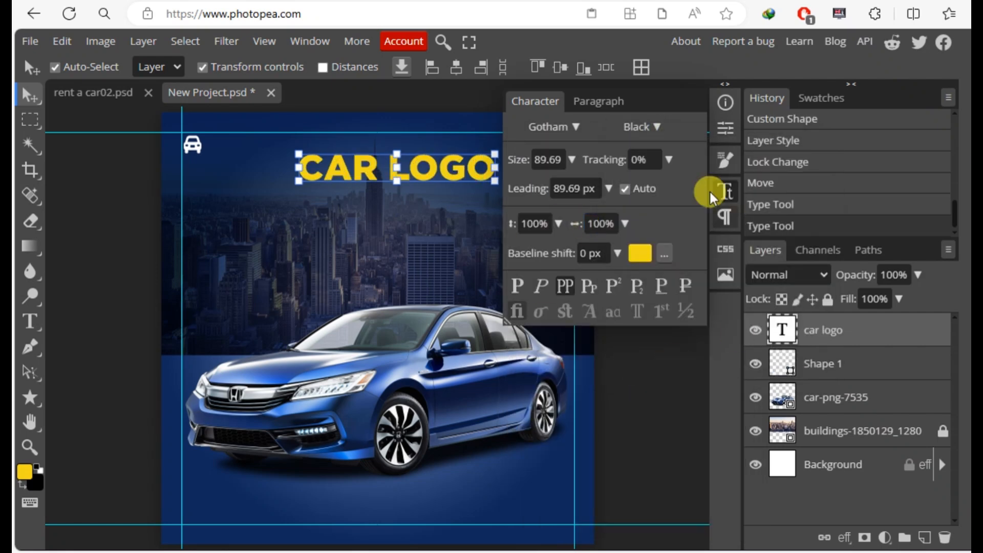
{"action": "left_click", "coordinate": [727, 195]}
Shrink the logo text to about 40% and turn off its All Caps formatting.
{"action": "left_click_drag", "start_coordinate": [494, 180], "coordinate": [381, 168]}
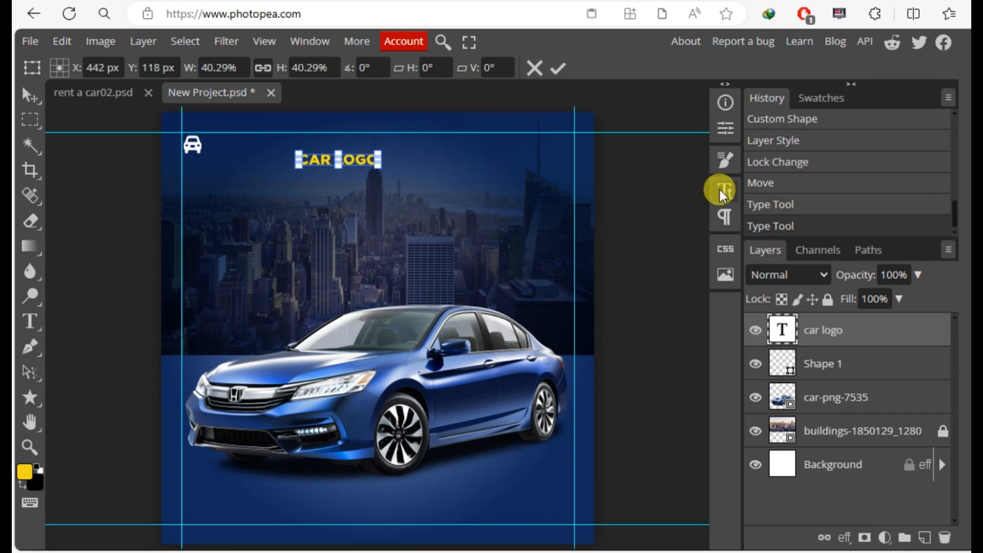
{"action": "left_click", "coordinate": [726, 192]}
{"action": "left_click", "coordinate": [564, 286]}
{"action": "left_click", "coordinate": [726, 192]}
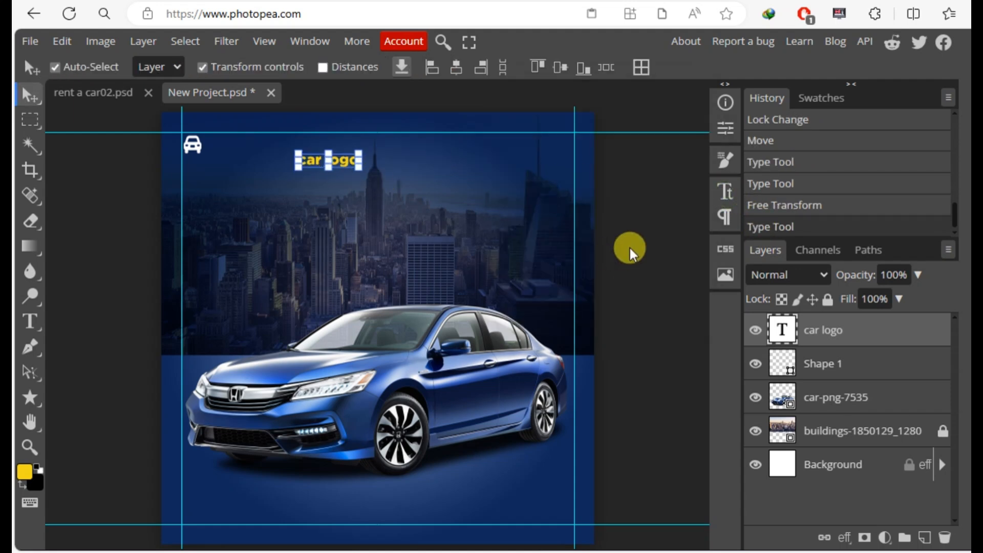
Move the "car logo" text into place directly to the right of the white car icon.
{"action": "left_click_drag", "start_coordinate": [348, 160], "coordinate": [246, 149]}
{"action": "left_click", "coordinate": [29, 447]}
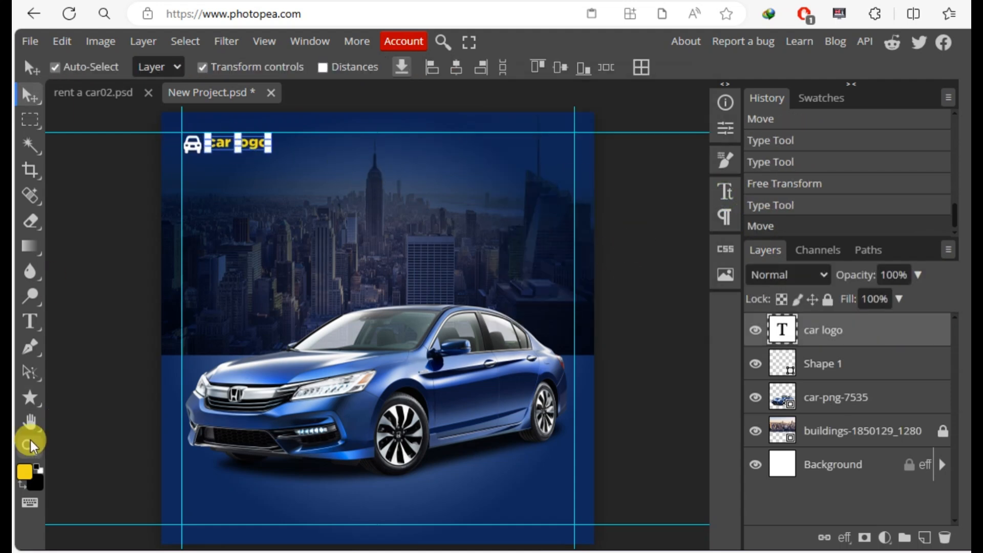
{"action": "left_click", "coordinate": [244, 148]}
{"action": "left_click", "coordinate": [211, 143]}
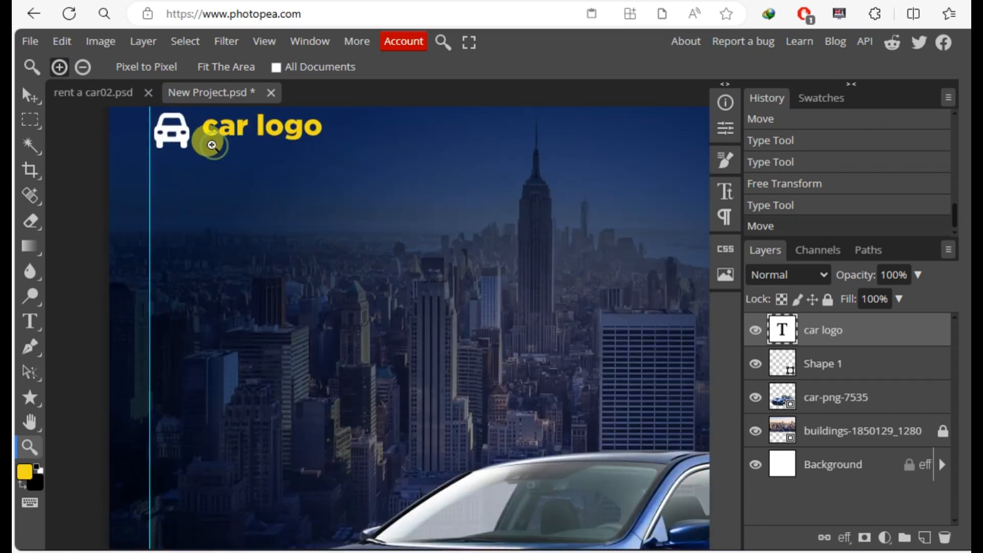
{"action": "left_click", "coordinate": [30, 95]}
{"action": "left_click", "coordinate": [86, 249]}
Duplicate the "car logo" text layer and nudge the copy straight down beneath the original.
{"action": "left_click", "coordinate": [294, 135]}
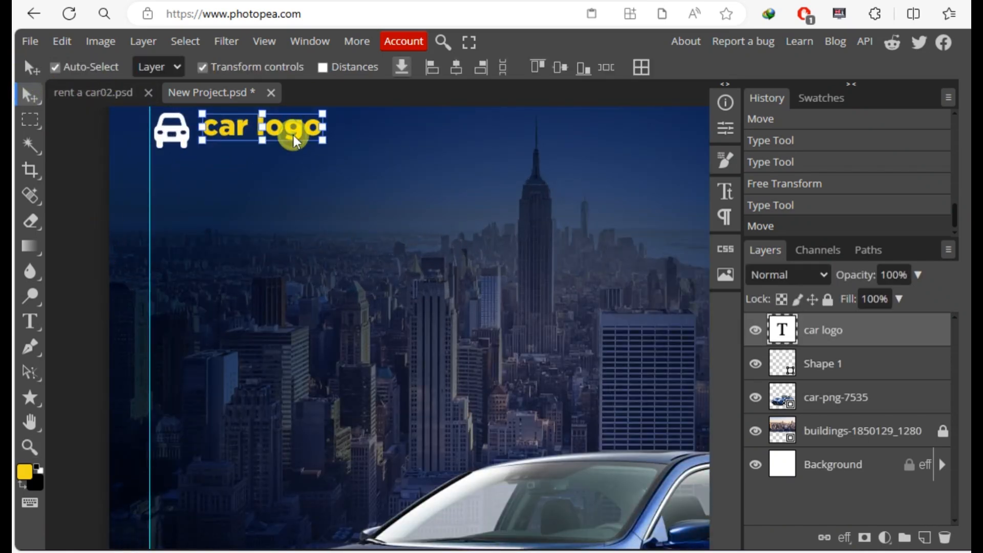
{"action": "key", "text": "ctrl+j"}
{"action": "key", "text": "Down"}
{"action": "key", "text": "Down"}
{"action": "key", "text": "Down"}
{"action": "key", "text": "Down"}
{"action": "key", "text": "Down"}
{"action": "key", "text": "Down"}
{"action": "key", "text": "Down"}
{"action": "key", "text": "Down"}
{"action": "key", "text": "Down"}
{"action": "key", "text": "Down"}
{"action": "key", "text": "Down"}
{"action": "key", "text": "Down"}
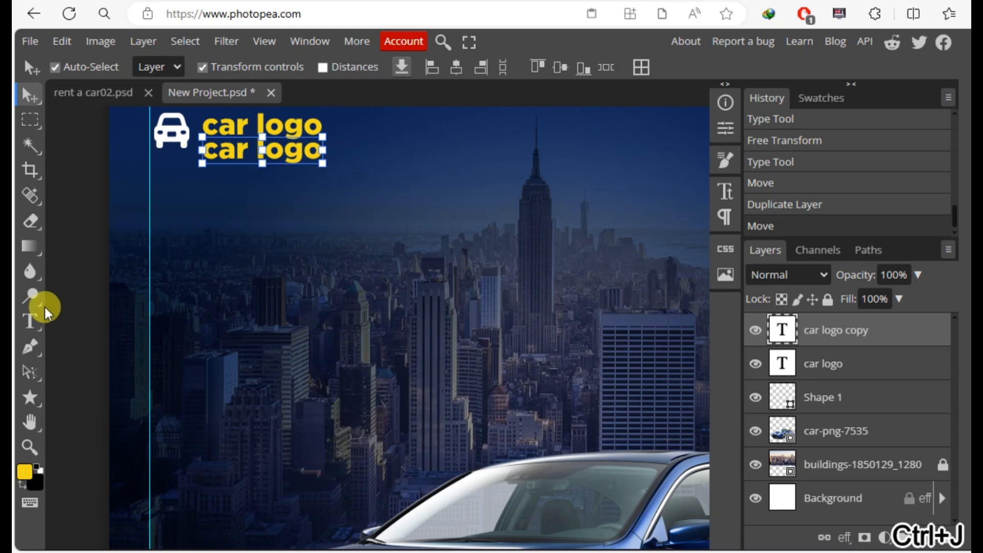
Replace the duplicated text's wording with "tage line here".
{"action": "left_click", "coordinate": [31, 320]}
{"action": "left_click", "coordinate": [250, 148]}
{"action": "key", "text": "ctrl+a"}
{"action": "type", "text": "tage"}
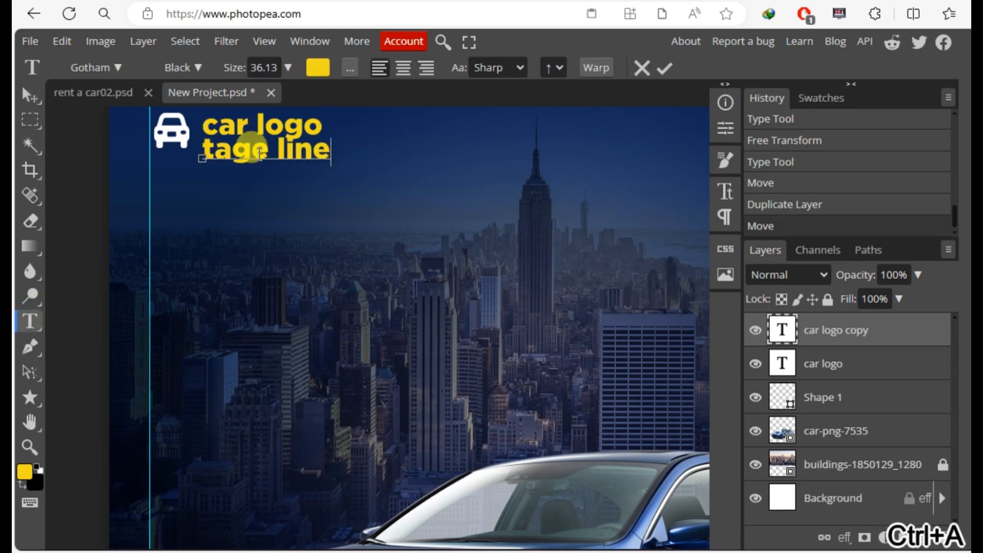
{"action": "left_click", "coordinate": [30, 95]}
Change the "tage line here" text's colour to white.
{"action": "left_click", "coordinate": [726, 191]}
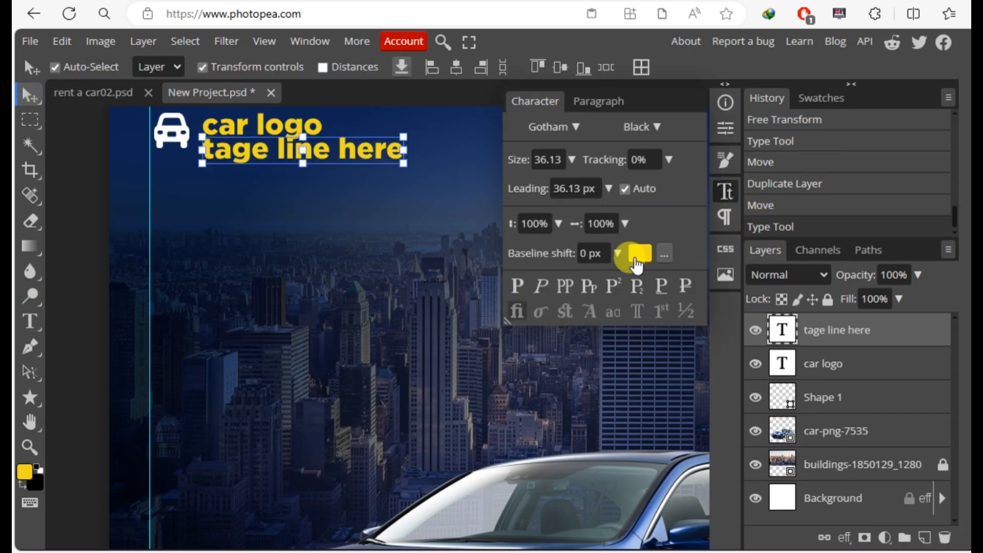
{"action": "left_click", "coordinate": [639, 253]}
{"action": "left_click_drag", "start_coordinate": [223, 235], "coordinate": [146, 184]}
{"action": "left_click", "coordinate": [479, 194]}
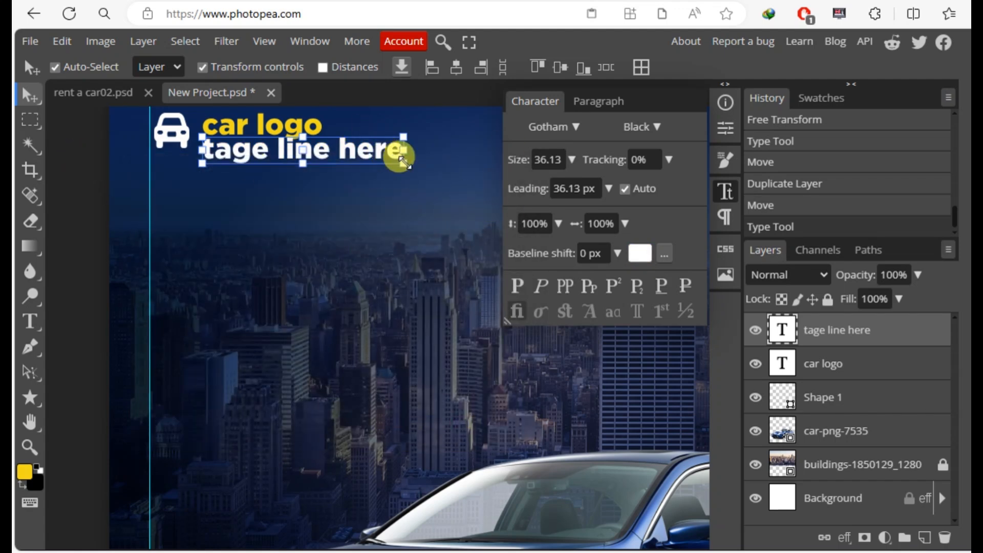
Scale the "tage line here" text to about 57% and set its font style to Book.
{"action": "left_click_drag", "start_coordinate": [402, 163], "coordinate": [313, 169]}
{"action": "left_click", "coordinate": [657, 134]}
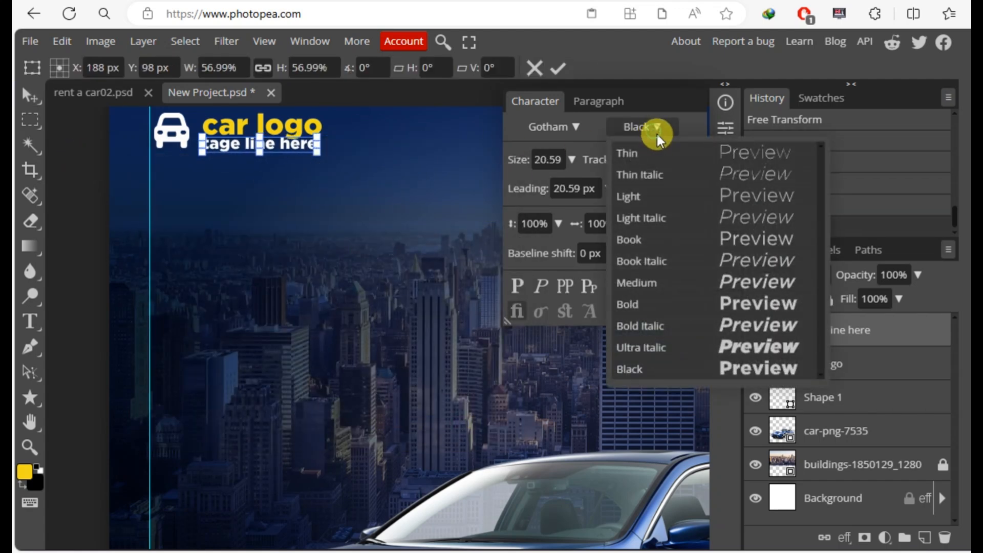
{"action": "left_click", "coordinate": [681, 238]}
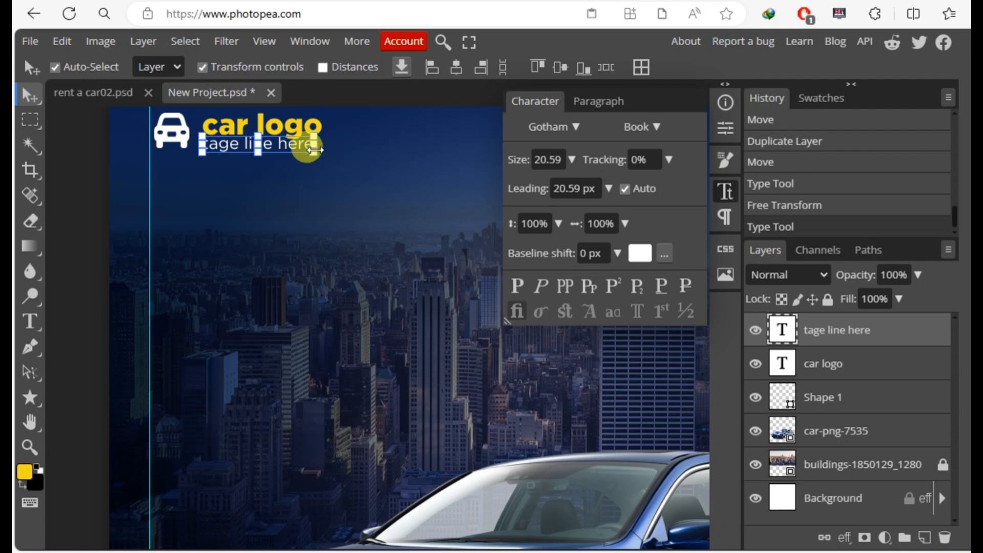
Enlarge the tagline to about 104% to match the logo text's width and nudge it down slightly.
{"action": "left_click_drag", "start_coordinate": [314, 149], "coordinate": [322, 153]}
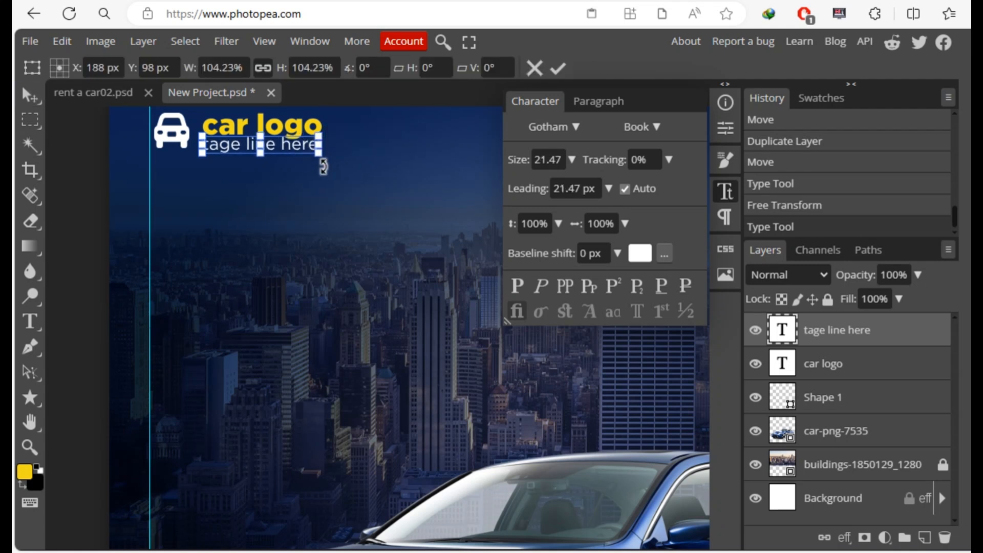
{"action": "key", "text": "Down"}
{"action": "key", "text": "Down"}
{"action": "key", "text": "Down"}
{"action": "key", "text": "Down"}
{"action": "key", "text": "Down"}
{"action": "key", "text": "Down"}
{"action": "key", "text": "Down"}
{"action": "left_click", "coordinate": [557, 68]}
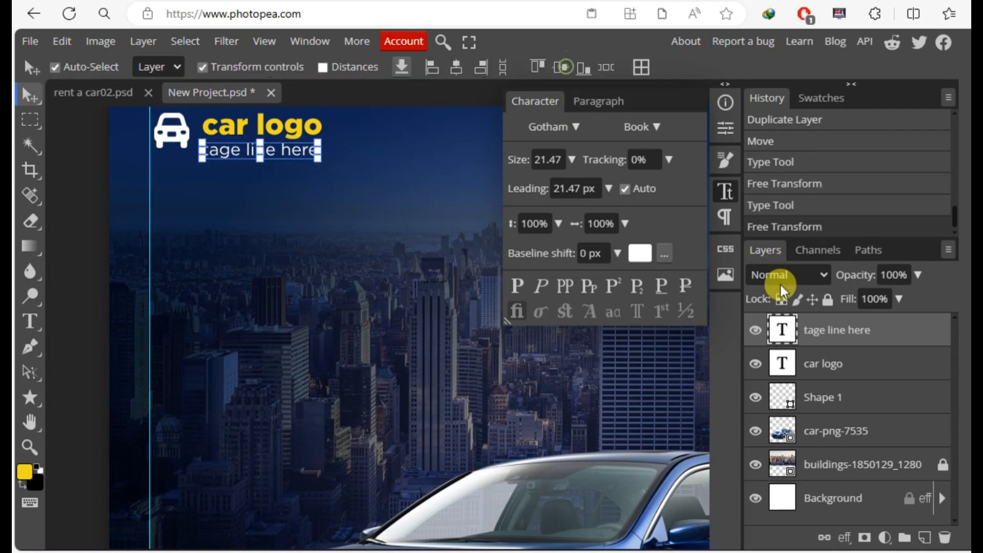
Scale the "car logo" and "tage line here" text layers together to about 70% beside the car icon.
{"action": "left_click", "coordinate": [816, 361]}
{"action": "left_click", "coordinate": [818, 330], "text": "ctrl"}
{"action": "left_click_drag", "start_coordinate": [326, 161], "coordinate": [284, 154]}
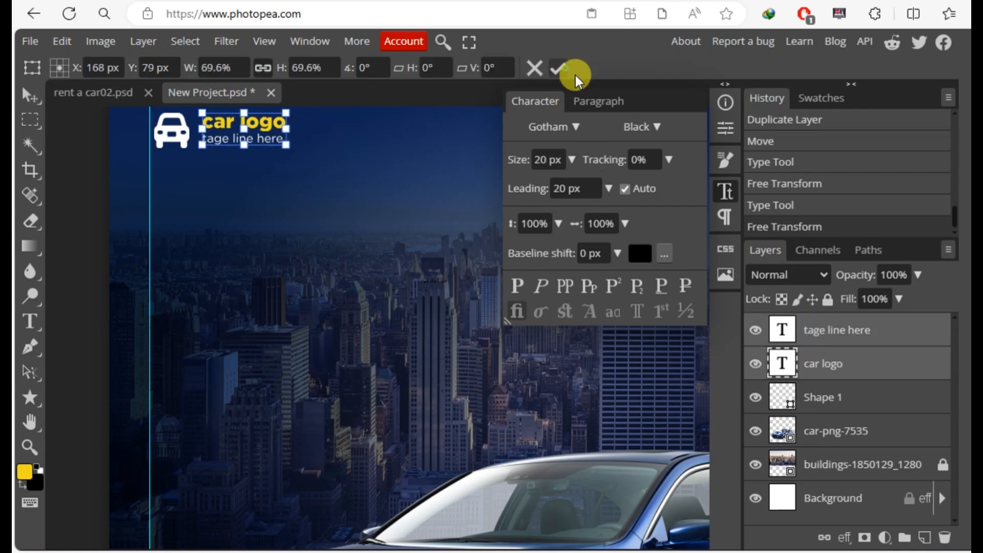
{"action": "left_click", "coordinate": [558, 68]}
Add a new text layer reading "find the" over the skyline below the logo.
{"action": "key", "text": "ctrl+minus"}
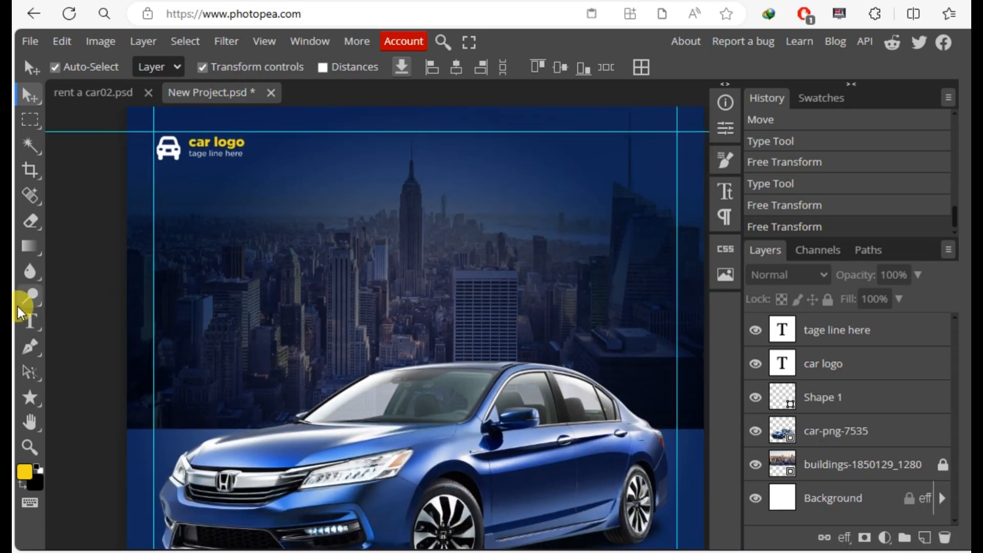
{"action": "left_click", "coordinate": [27, 318]}
{"action": "left_click", "coordinate": [326, 200]}
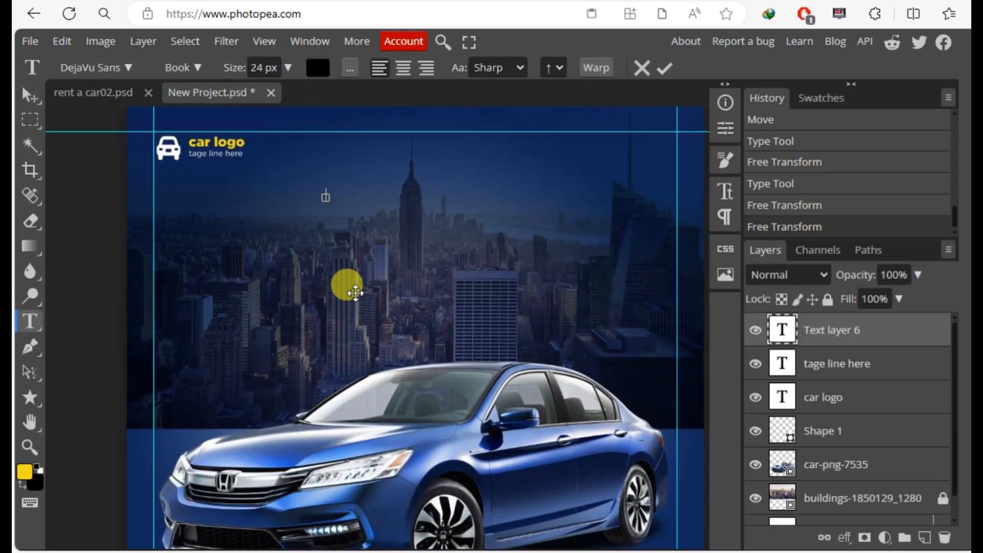
{"action": "type", "text": "find the"}
{"action": "left_click", "coordinate": [31, 93]}
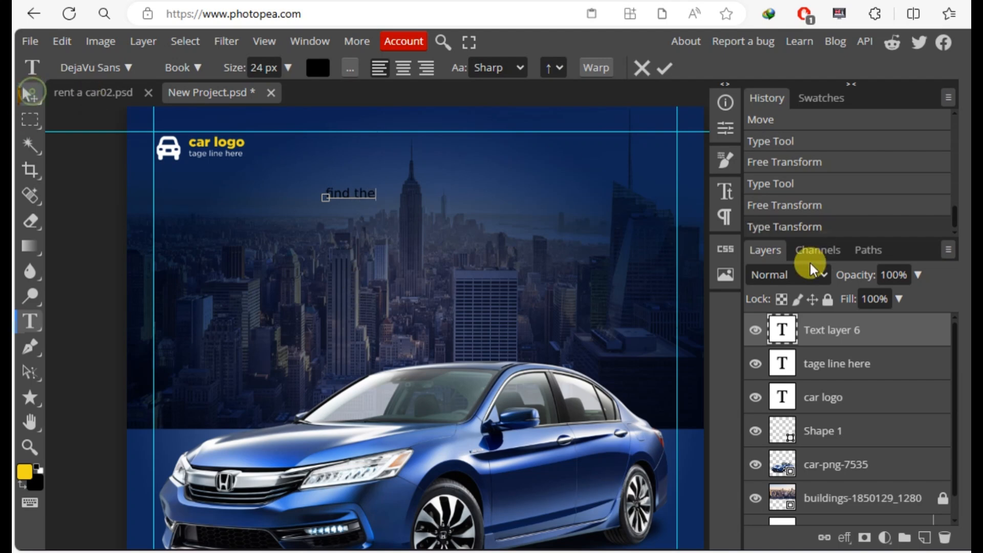
Set the "find the" text to Gotham Book and turn on All Caps.
{"action": "left_click", "coordinate": [727, 191]}
{"action": "left_click", "coordinate": [650, 127]}
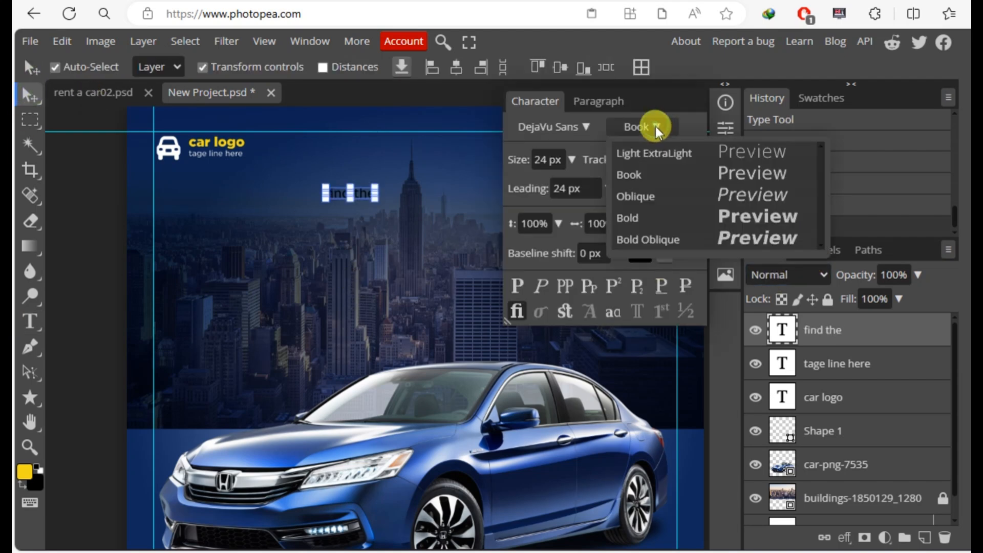
{"action": "left_click", "coordinate": [586, 127]}
{"action": "left_click", "coordinate": [562, 179]}
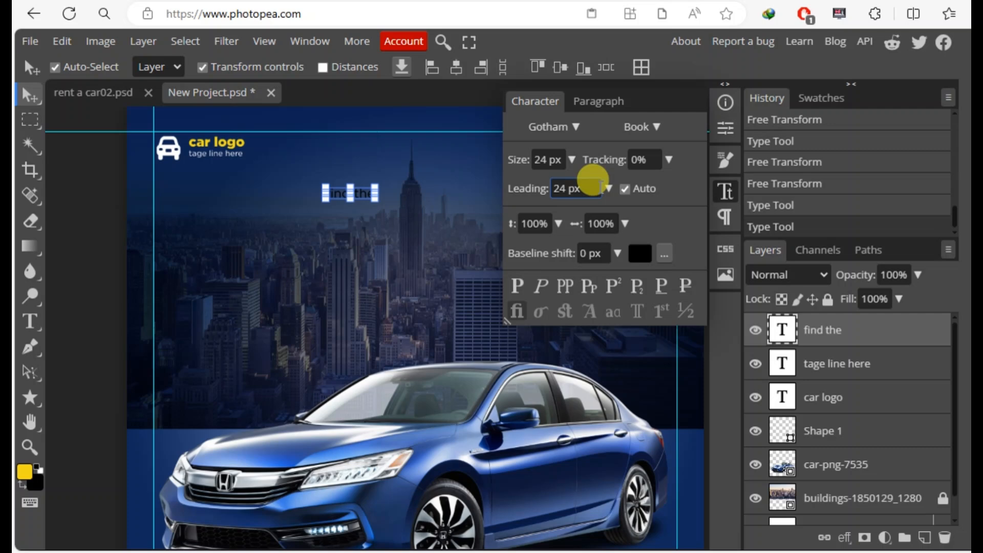
{"action": "left_click", "coordinate": [655, 127]}
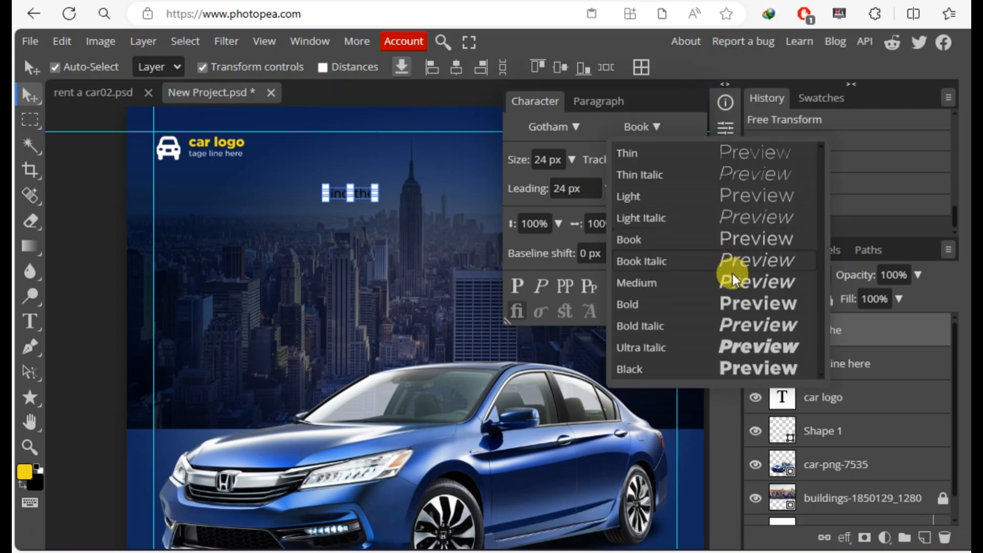
{"action": "left_click", "coordinate": [637, 238]}
{"action": "left_click", "coordinate": [565, 284]}
{"action": "left_click", "coordinate": [742, 190]}
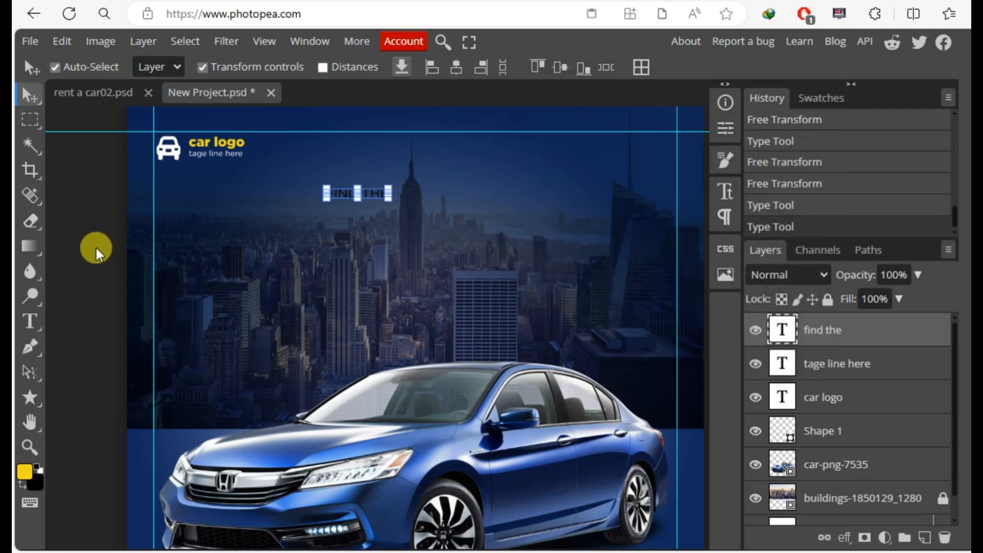
Enlarge the "FIND THE" text to about 219%, positioned lower left over the skyline, and colour it white.
{"action": "left_click_drag", "start_coordinate": [387, 199], "coordinate": [334, 235]}
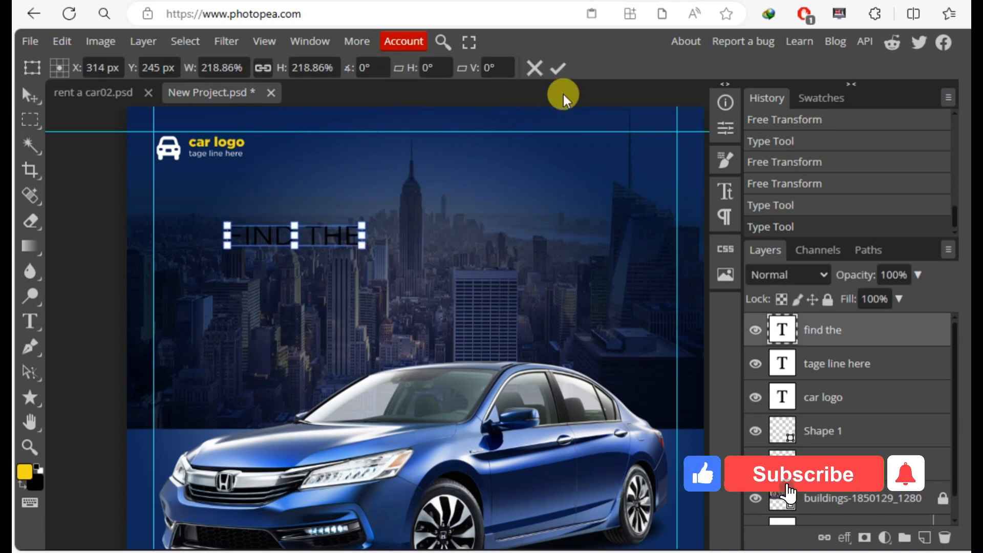
{"action": "left_click", "coordinate": [557, 68]}
{"action": "left_click", "coordinate": [725, 191]}
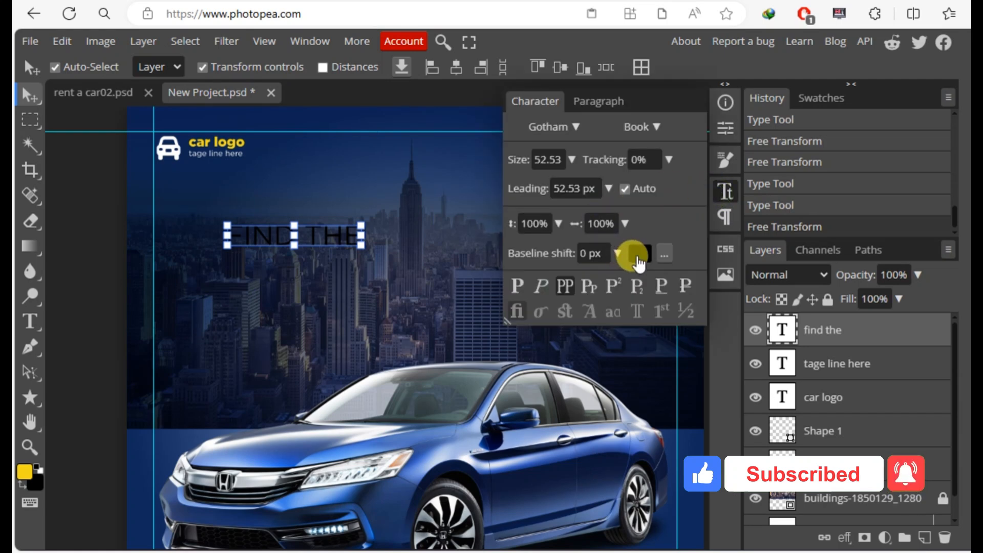
{"action": "left_click", "coordinate": [637, 254]}
{"action": "left_click", "coordinate": [145, 183]}
{"action": "left_click", "coordinate": [480, 195]}
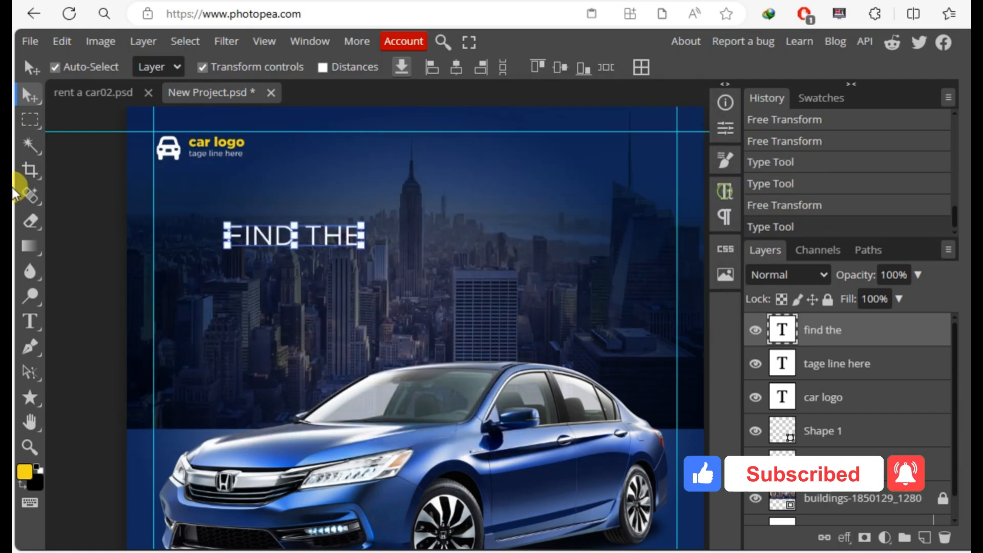
{"action": "left_click", "coordinate": [81, 248]}
Copy "best Car" from the Notepad text file and paste it as a new text layer below "FIND THE".
{"action": "key", "text": "alt+Tab"}
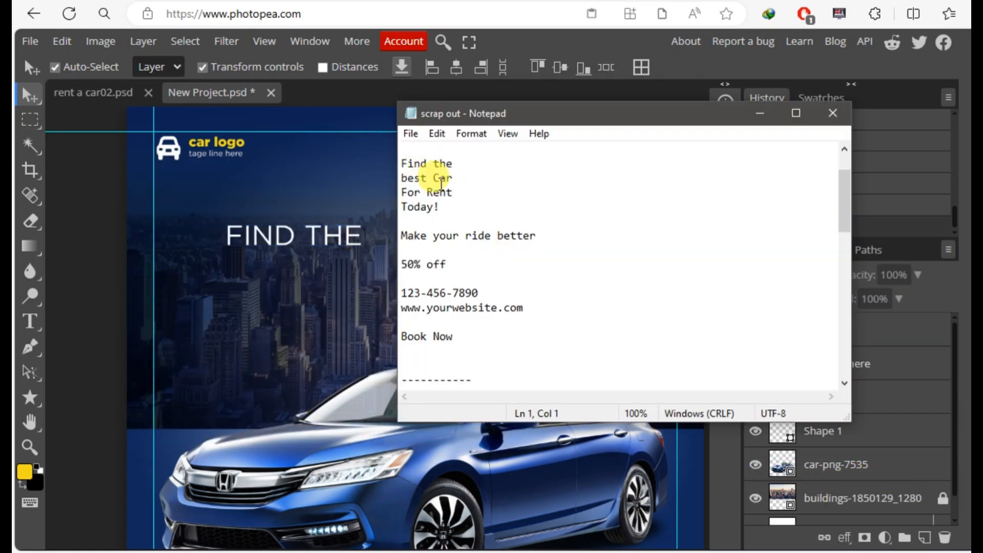
{"action": "left_click_drag", "start_coordinate": [453, 179], "coordinate": [382, 180]}
{"action": "key", "text": "ctrl+c"}
{"action": "key", "text": "alt+Tab"}
{"action": "left_click", "coordinate": [31, 320]}
{"action": "left_click", "coordinate": [246, 307]}
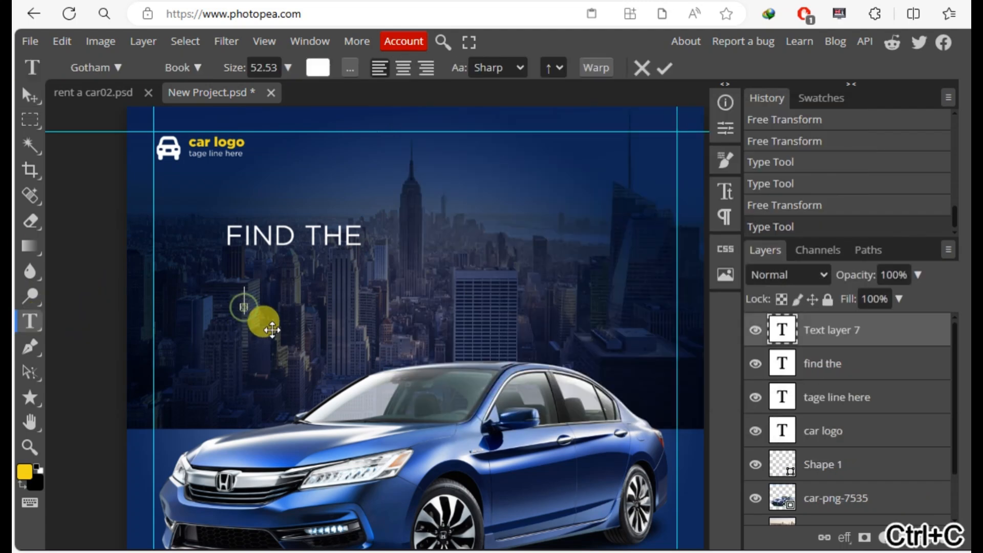
{"action": "key", "text": "ctrl+v"}
{"action": "left_click", "coordinate": [29, 96]}
Set the "BEST CAR" text's font to Gobold Regular and scale it to about 174%.
{"action": "left_click", "coordinate": [726, 190]}
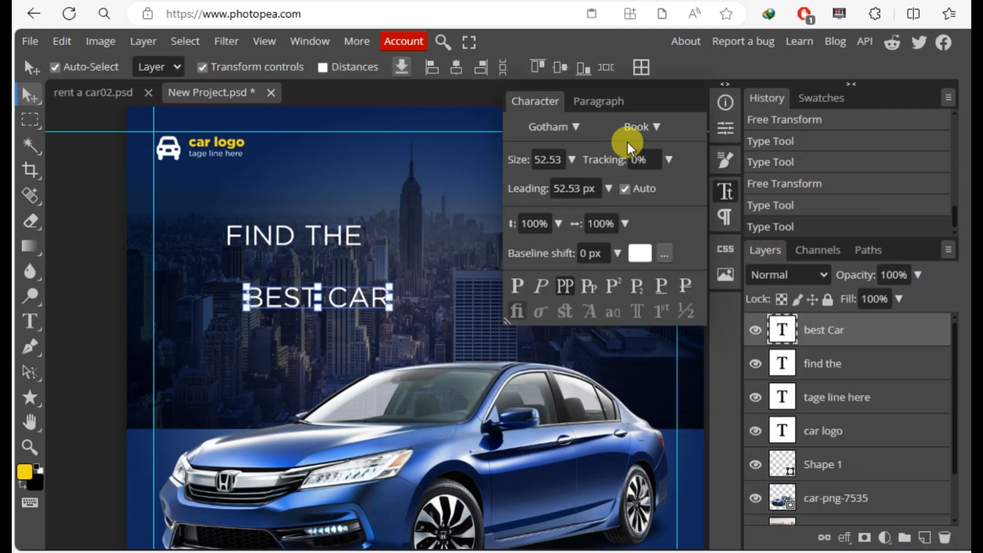
{"action": "left_click", "coordinate": [575, 127]}
{"action": "left_click", "coordinate": [561, 198]}
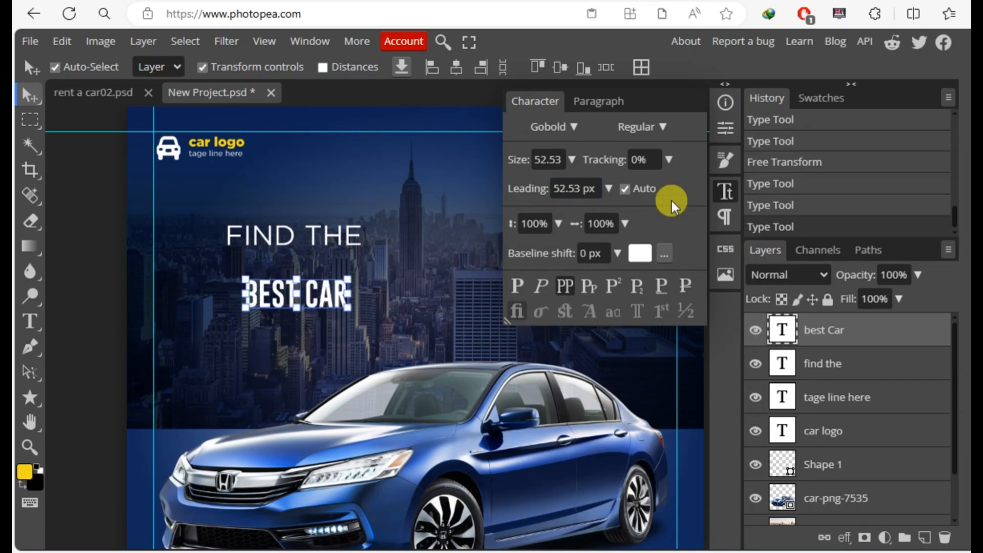
{"action": "left_click_drag", "start_coordinate": [352, 293], "coordinate": [423, 306]}
{"action": "left_click", "coordinate": [725, 190]}
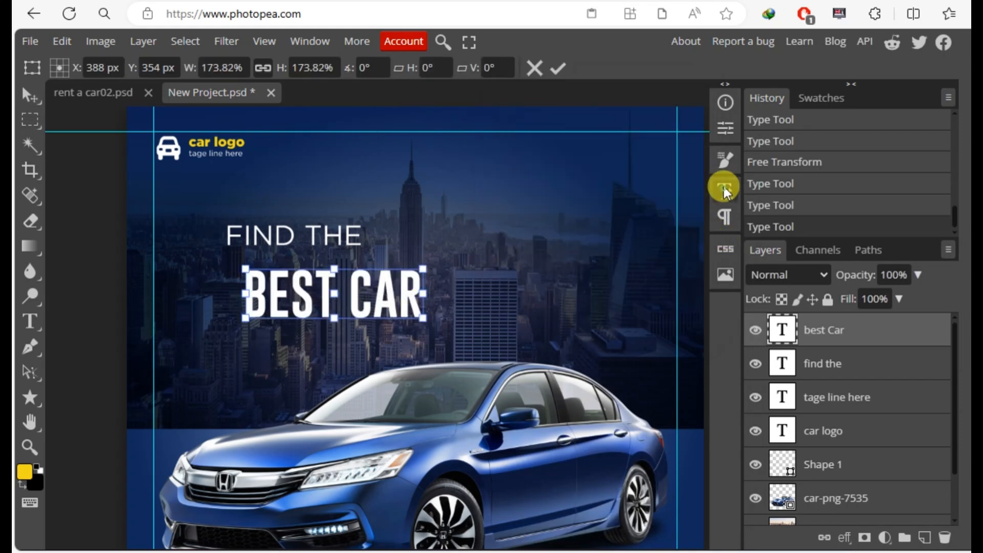
{"action": "left_click", "coordinate": [558, 67]}
Copy "For Rent" from the Notepad text file and paste it as a new text layer directly below "BEST CAR".
{"action": "left_click", "coordinate": [31, 322]}
{"action": "left_click", "coordinate": [252, 349]}
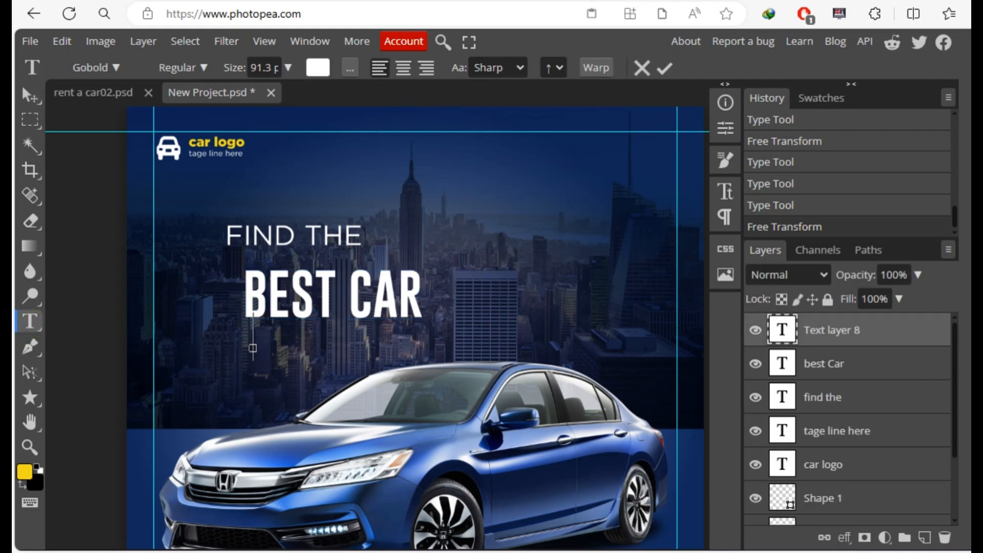
{"action": "key", "text": "alt+Tab"}
{"action": "left_click_drag", "start_coordinate": [456, 198], "coordinate": [394, 191]}
{"action": "key", "text": "ctrl+c"}
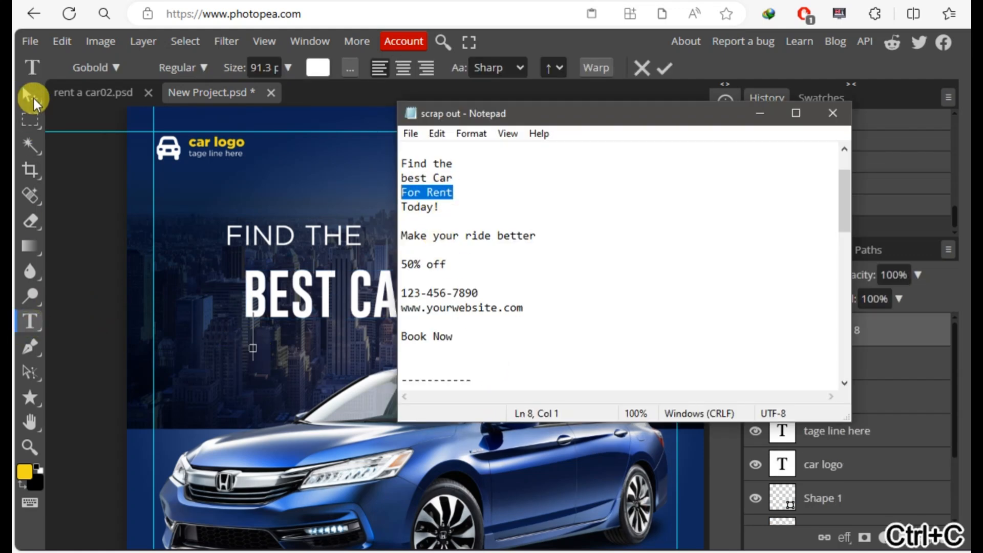
{"action": "left_click", "coordinate": [31, 94]}
{"action": "left_click", "coordinate": [37, 323]}
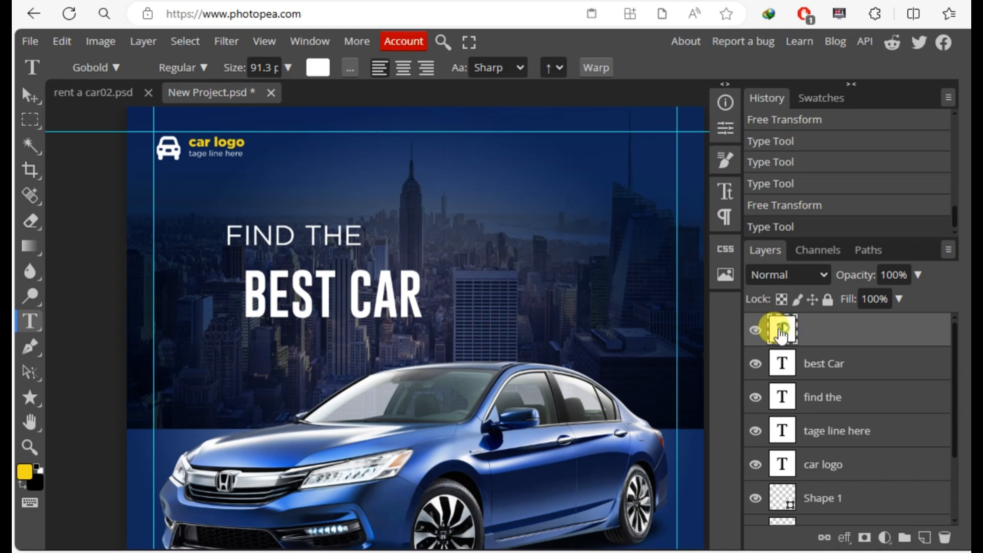
{"action": "left_click", "coordinate": [272, 344]}
{"action": "key", "text": "ctrl+v"}
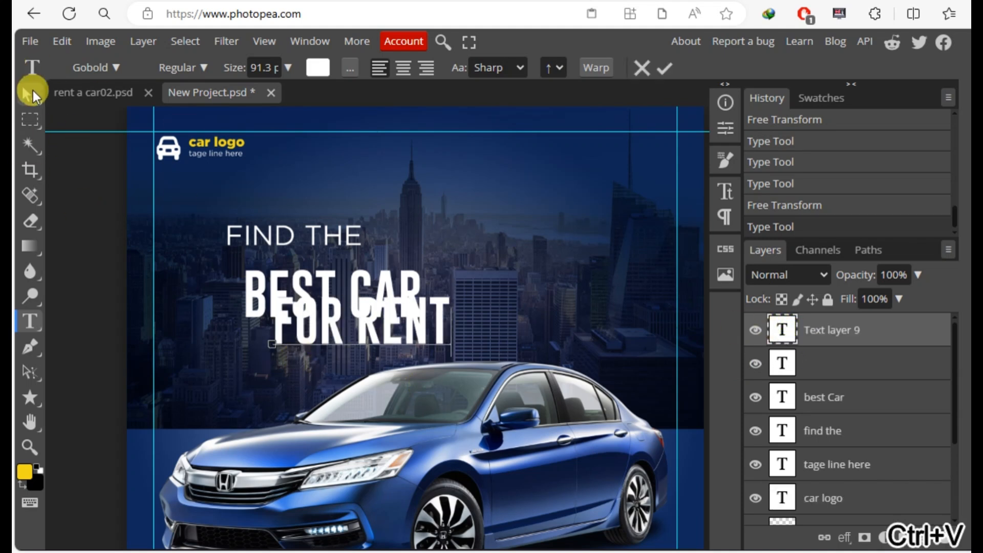
{"action": "left_click", "coordinate": [31, 94]}
{"action": "left_click_drag", "start_coordinate": [339, 334], "coordinate": [314, 362]}
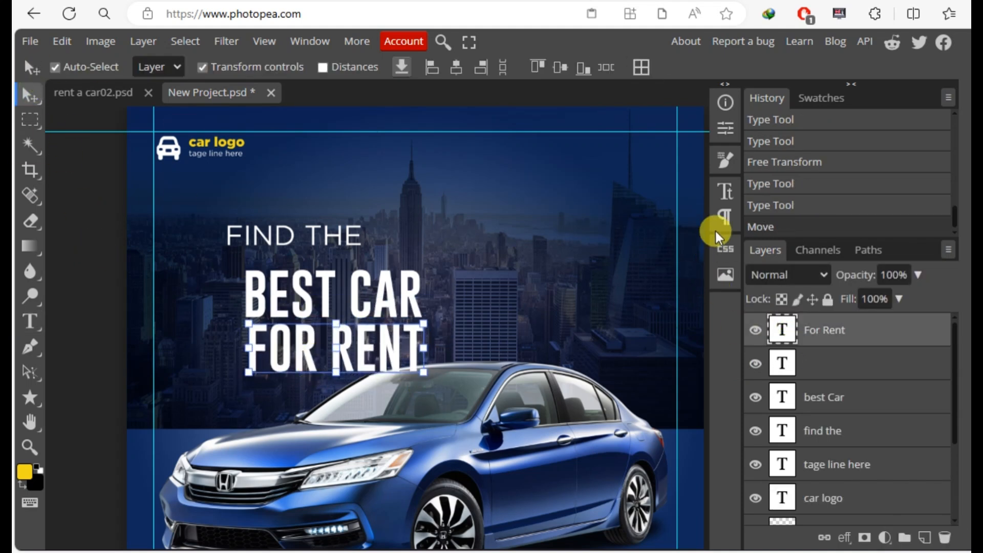
Set the "FOR RENT" text to Gotham Book and change only the word "RENT" to Gotham Black.
{"action": "left_click", "coordinate": [726, 190]}
{"action": "left_click", "coordinate": [551, 126]}
{"action": "left_click", "coordinate": [575, 178]}
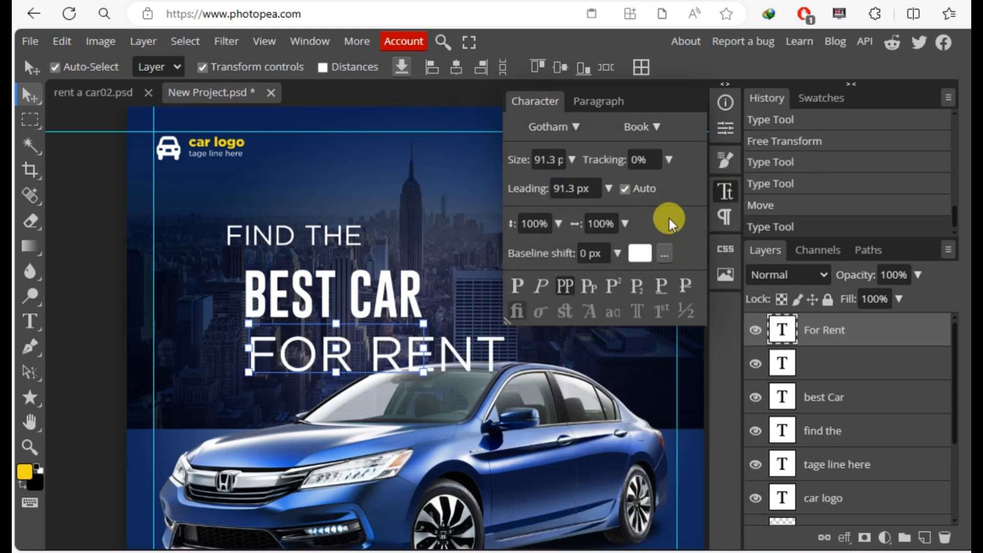
{"action": "left_click", "coordinate": [30, 321]}
{"action": "left_click_drag", "start_coordinate": [367, 352], "coordinate": [556, 350]}
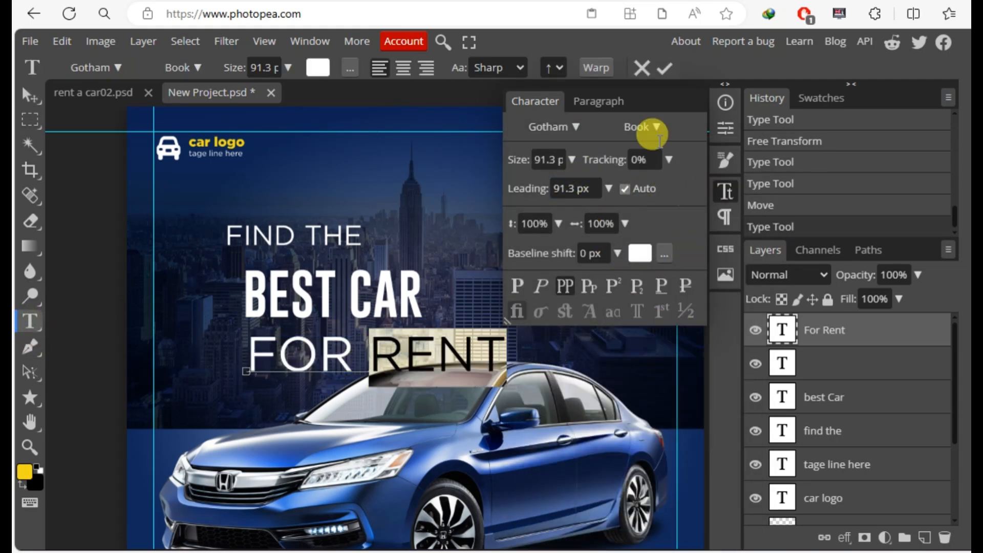
{"action": "left_click", "coordinate": [653, 128]}
{"action": "left_click", "coordinate": [656, 367]}
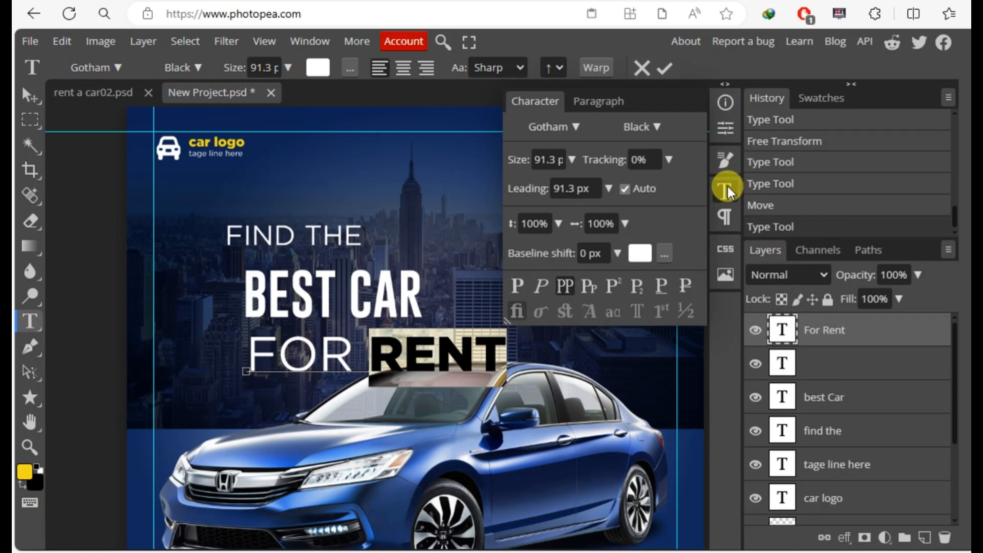
Scale "FOR RENT" down to about 77 px type size and fit it closely beneath "BEST CAR" with the right ends aligned.
{"action": "left_click", "coordinate": [727, 191]}
{"action": "left_click", "coordinate": [28, 96]}
{"action": "left_click_drag", "start_coordinate": [454, 362], "coordinate": [379, 342]}
{"action": "left_click", "coordinate": [556, 68]}
Enlarge "BEST CAR" to about 119% so it spans the width of "FOR RENT", and position it just above that line.
{"action": "left_click", "coordinate": [305, 295]}
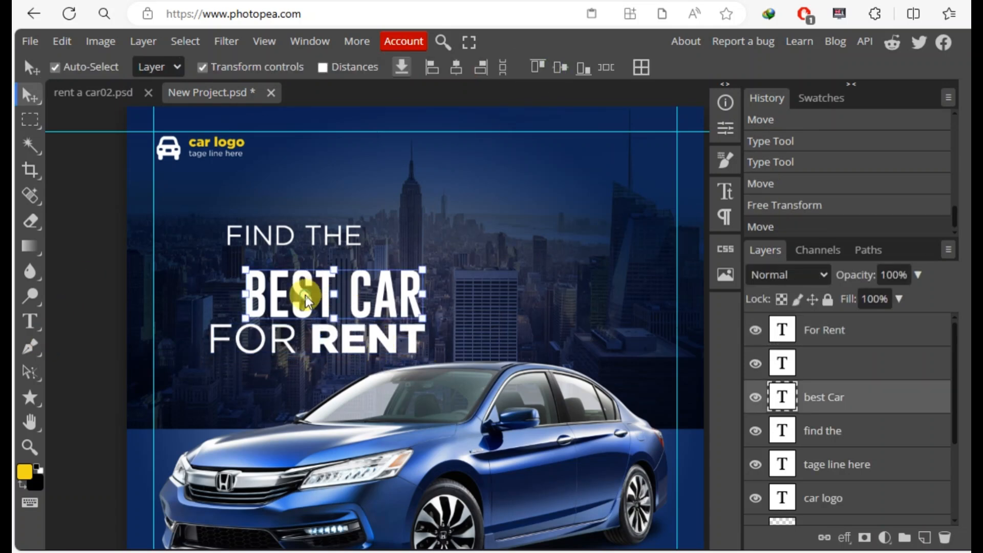
{"action": "left_click_drag", "start_coordinate": [245, 293], "coordinate": [211, 295]}
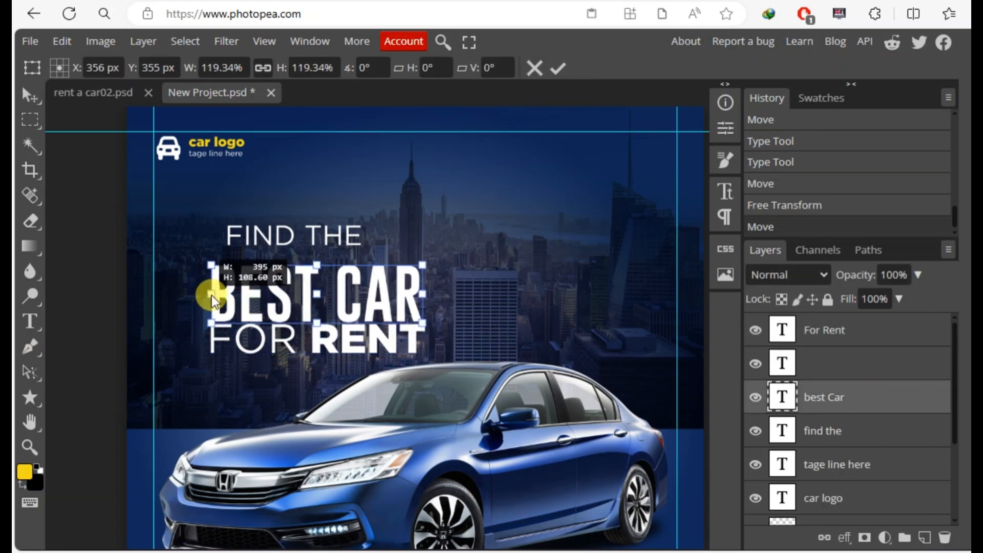
{"action": "left_click", "coordinate": [566, 68]}
{"action": "left_click", "coordinate": [79, 251]}
{"action": "left_click", "coordinate": [305, 308]}
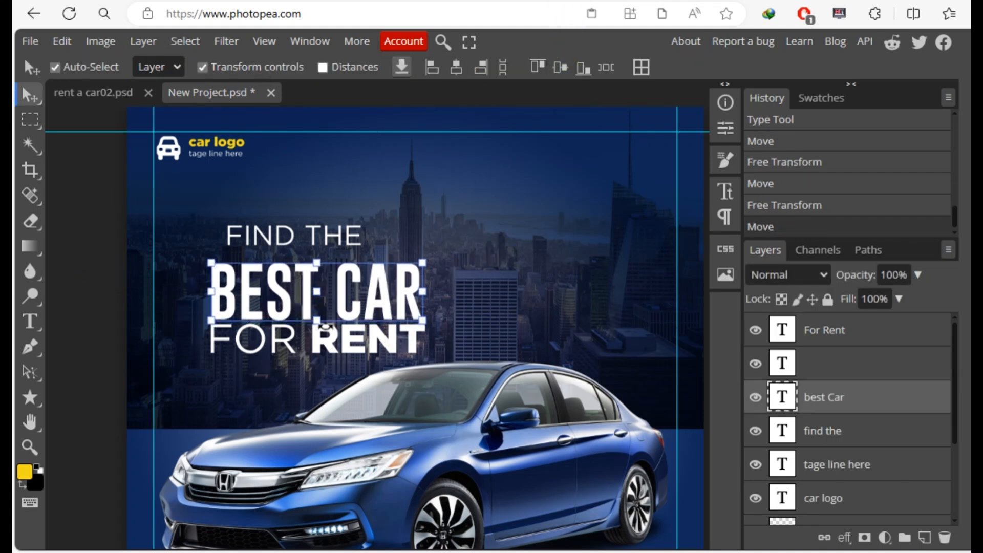
{"action": "key", "text": "ctrl+t"}
{"action": "left_click", "coordinate": [566, 68]}
{"action": "left_click", "coordinate": [105, 263]}
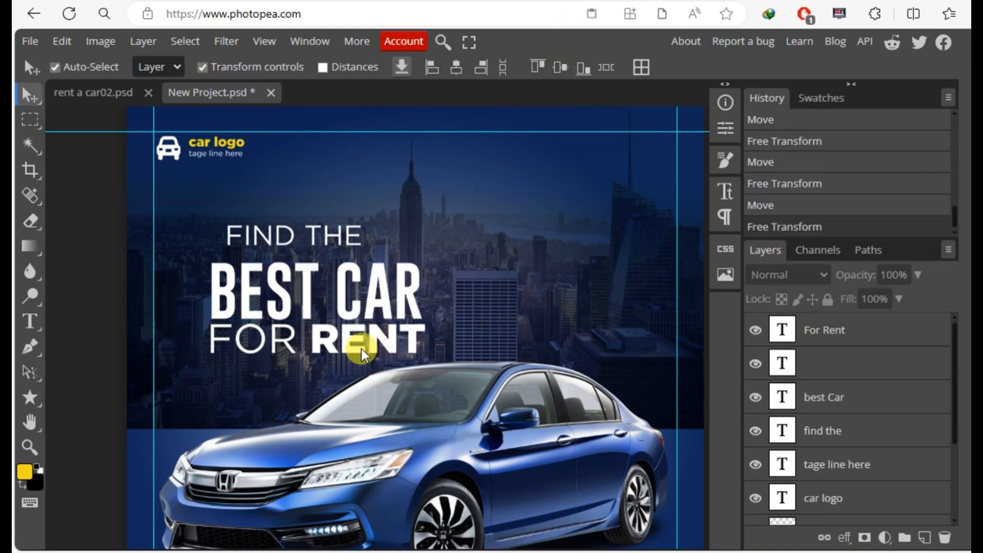
Colour the "FOR RENT" text with the same yellow as the car logo text.
{"action": "left_click", "coordinate": [361, 349]}
{"action": "left_click", "coordinate": [725, 191]}
{"action": "left_click", "coordinate": [640, 253]}
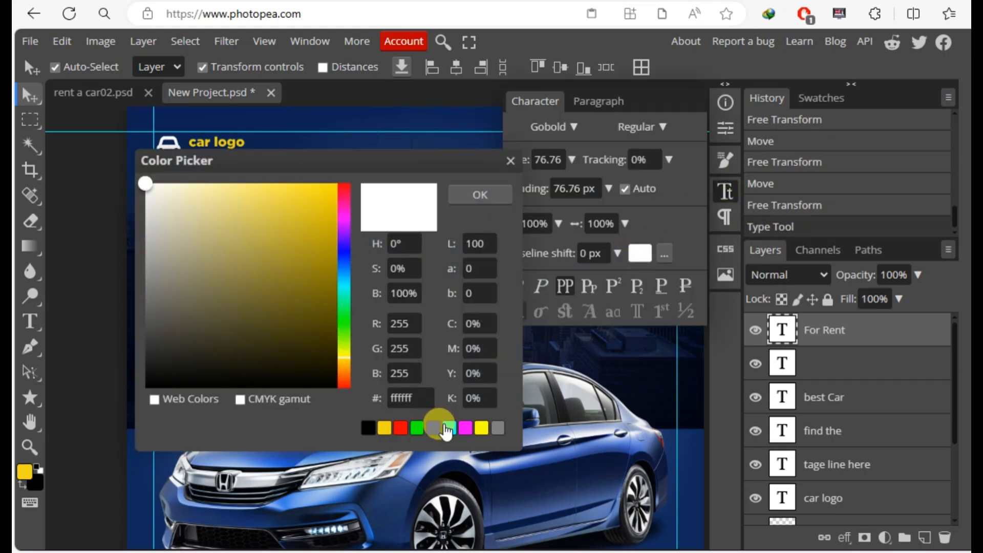
{"action": "left_click", "coordinate": [384, 428]}
{"action": "left_click", "coordinate": [496, 198]}
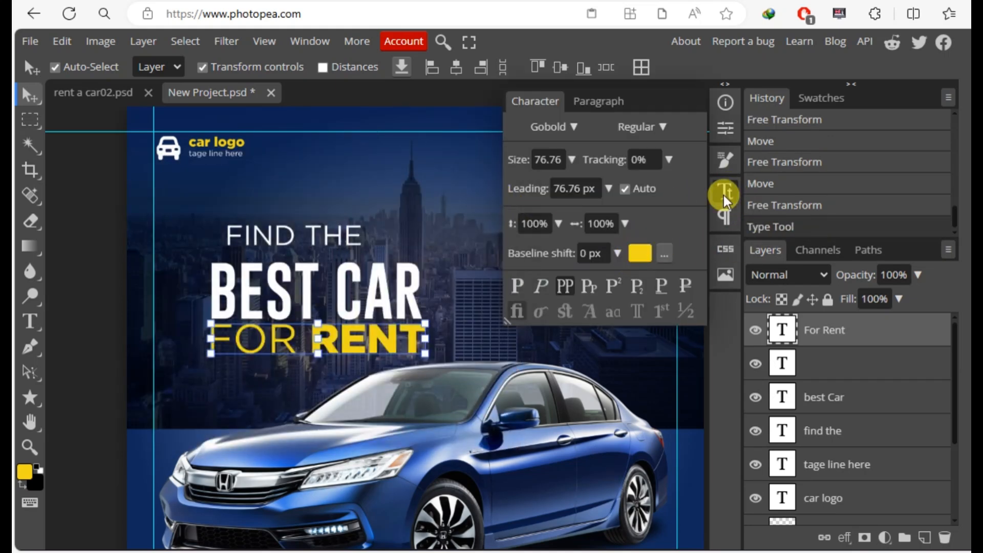
{"action": "left_click", "coordinate": [723, 195]}
Enlarge "FIND THE" to about 105% and place it directly above "BEST CAR", aligned with its left edge.
{"action": "left_click", "coordinate": [97, 234]}
{"action": "mouse_move", "coordinate": [361, 240]}
{"action": "left_mouse_down"}
{"action": "mouse_move", "coordinate": [337, 247]}
{"action": "mouse_move", "coordinate": [353, 244]}
{"action": "left_mouse_up"}
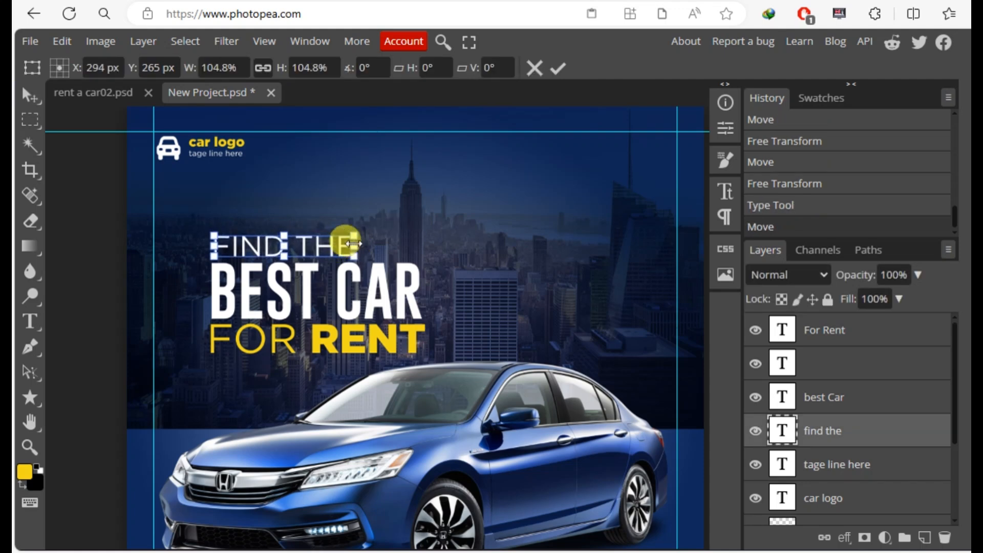
{"action": "left_click", "coordinate": [561, 68]}
Colour the "FIND THE" text yellow, matching "FOR RENT".
{"action": "left_click", "coordinate": [725, 190]}
{"action": "left_click", "coordinate": [640, 252]}
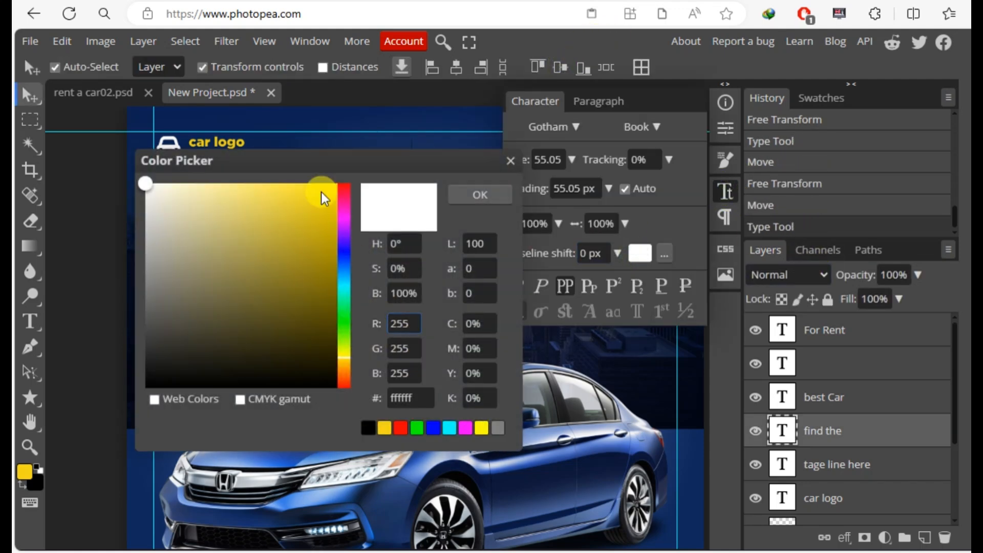
{"action": "left_click_drag", "start_coordinate": [323, 161], "coordinate": [809, 260]}
{"action": "left_click", "coordinate": [735, 319]}
{"action": "left_click", "coordinate": [931, 293]}
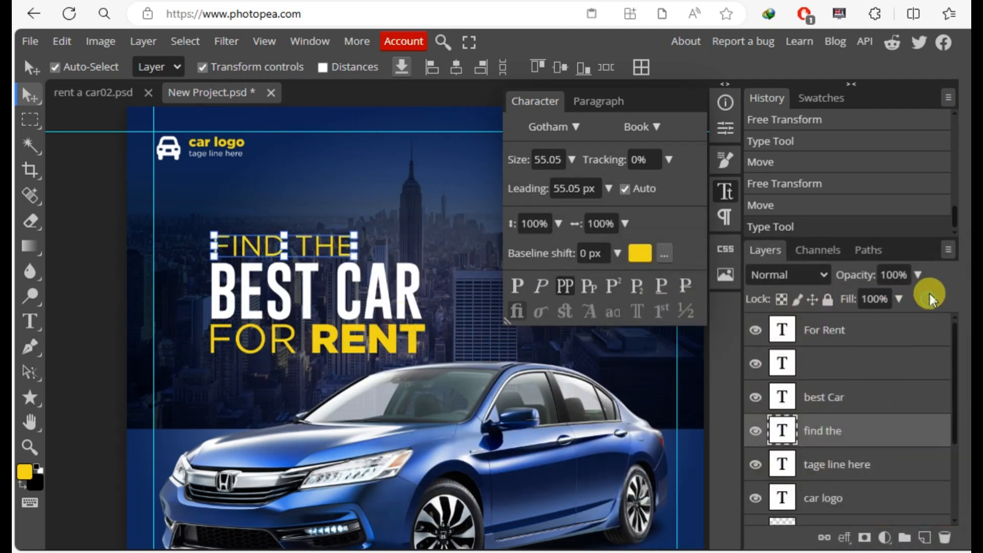
{"action": "left_click", "coordinate": [75, 219]}
{"action": "left_click", "coordinate": [725, 190]}
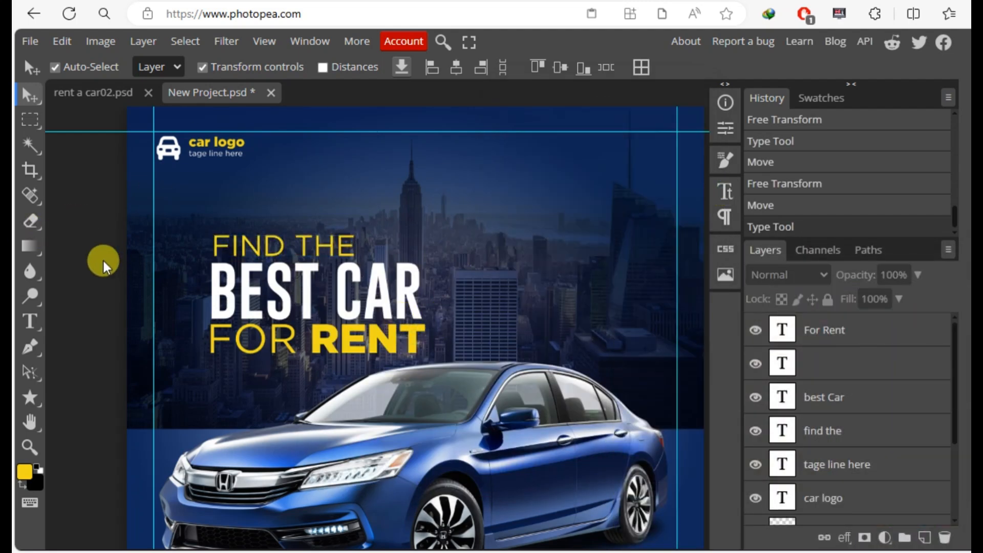
Nudge "BEST CAR" and "FIND THE" slightly to even out the line spacing and line up the headline's left edges.
{"action": "left_click", "coordinate": [342, 292]}
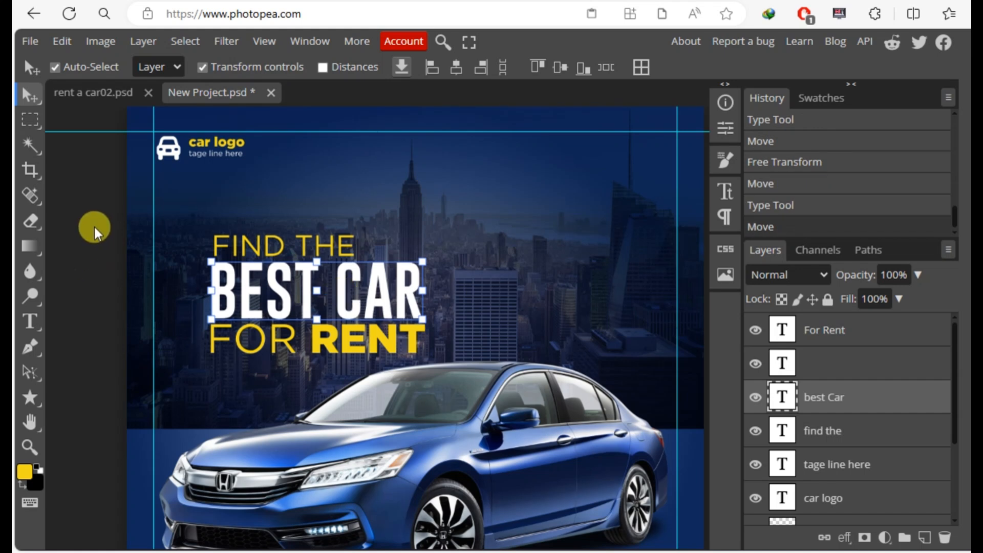
{"action": "left_click", "coordinate": [79, 229]}
{"action": "left_click", "coordinate": [307, 248]}
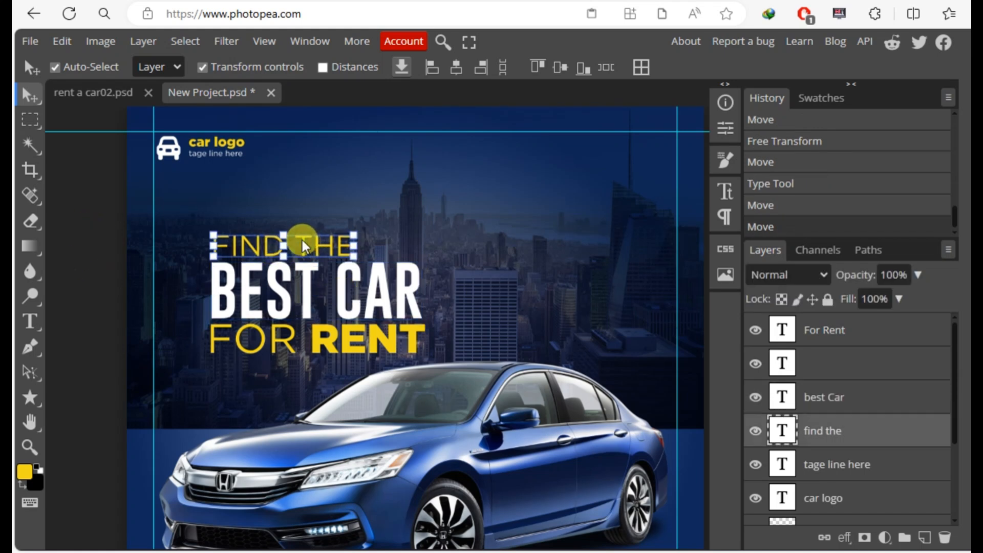
{"action": "left_click", "coordinate": [84, 183]}
Draw a black rectangle about 184 px high over the headline's right half and widen it leftward to the end of "BEST".
{"action": "left_click", "coordinate": [33, 401]}
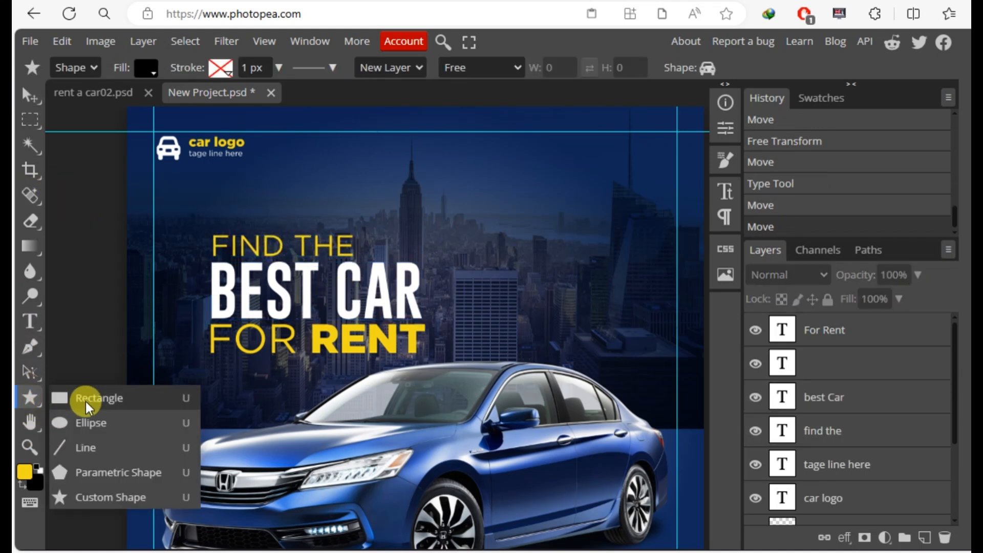
{"action": "left_click", "coordinate": [85, 401]}
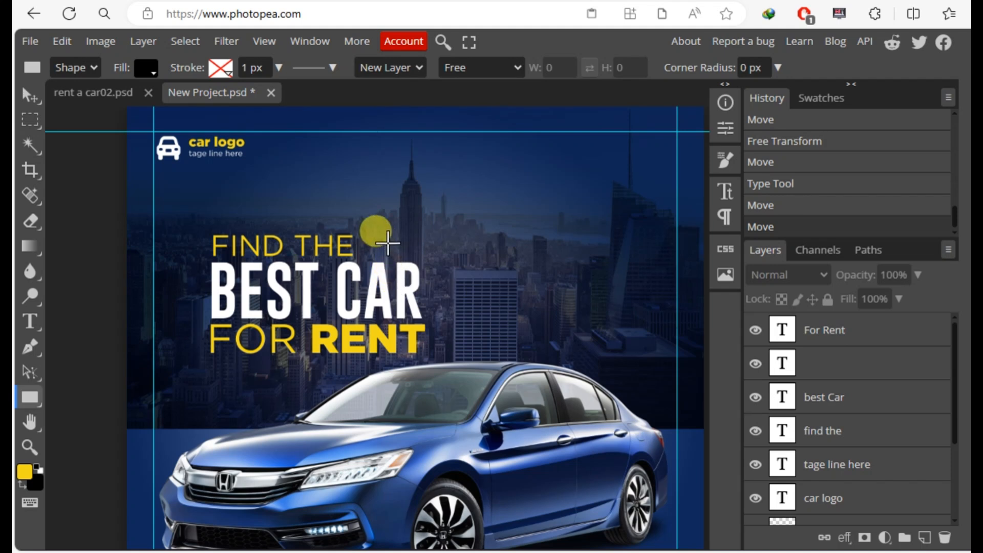
{"action": "left_click_drag", "start_coordinate": [365, 241], "coordinate": [452, 340]}
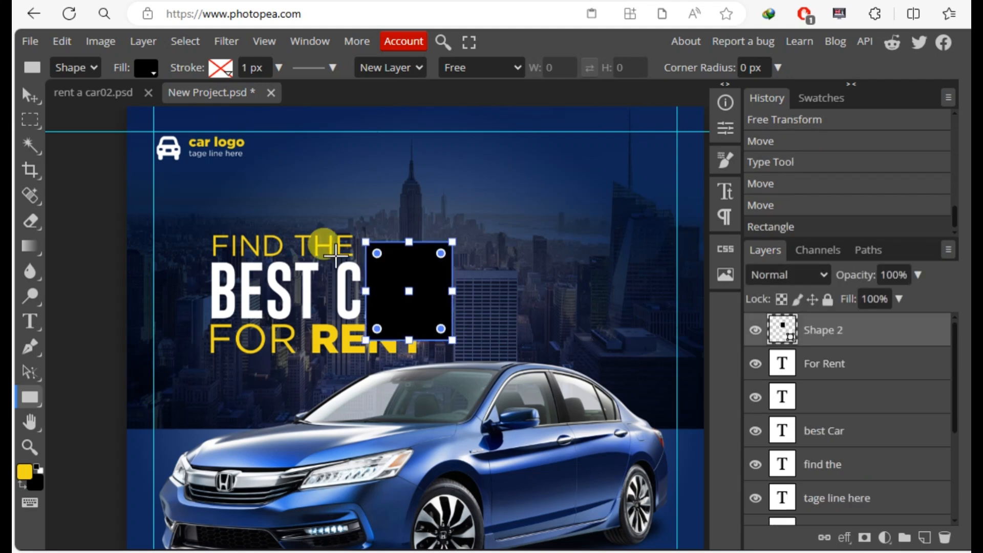
{"action": "left_click", "coordinate": [31, 95]}
{"action": "left_click_drag", "start_coordinate": [360, 294], "coordinate": [303, 302]}
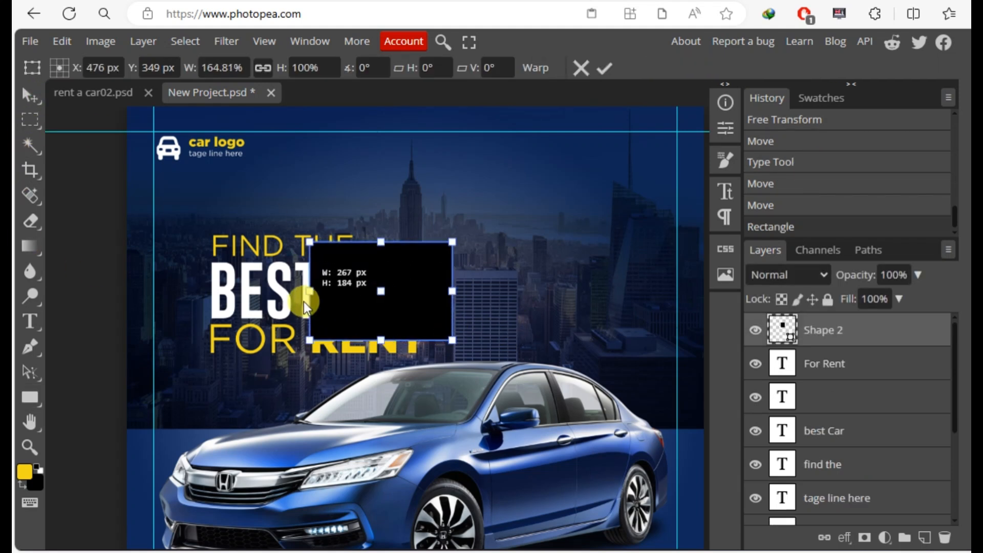
{"action": "left_click", "coordinate": [604, 67]}
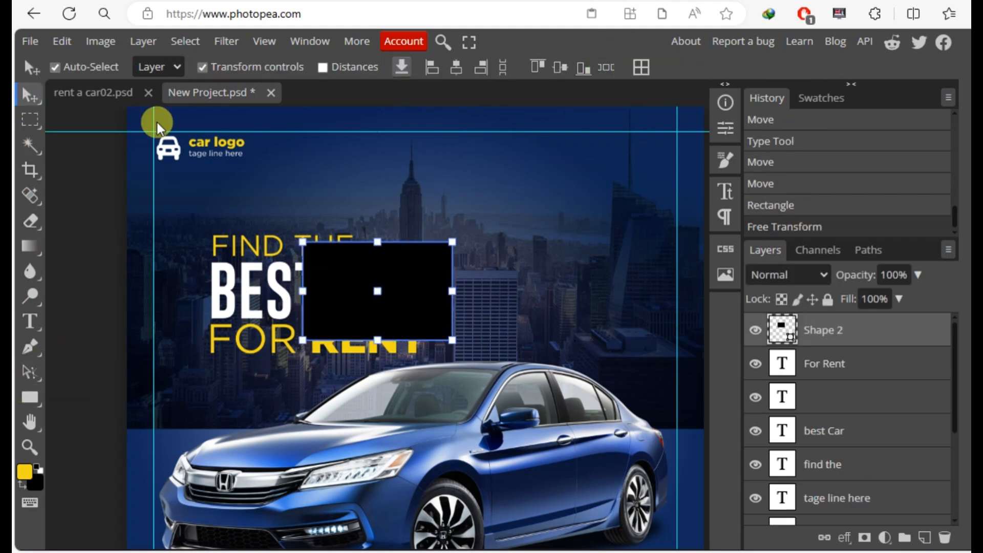
Give the rectangle a 5 px white stroke and remove its fill.
{"action": "left_click", "coordinate": [30, 397]}
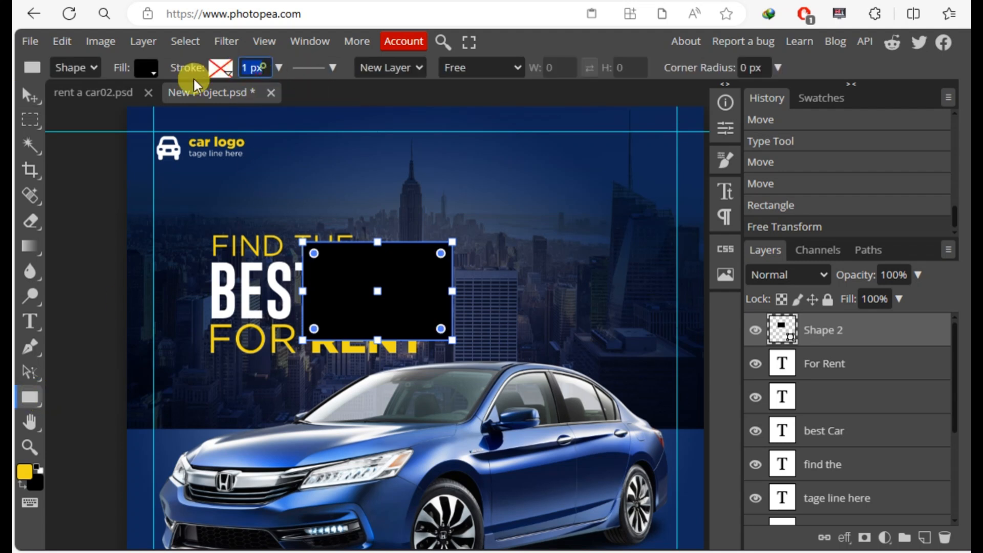
{"action": "type", "text": "5"}
{"action": "key", "text": "Return"}
{"action": "left_click", "coordinate": [231, 62]}
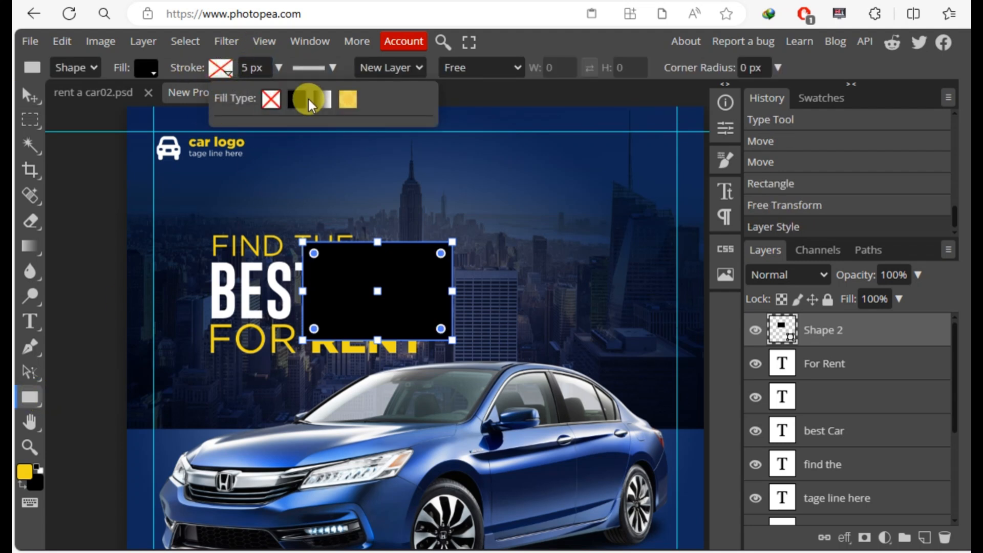
{"action": "left_click", "coordinate": [297, 99]}
{"action": "left_click", "coordinate": [375, 164]}
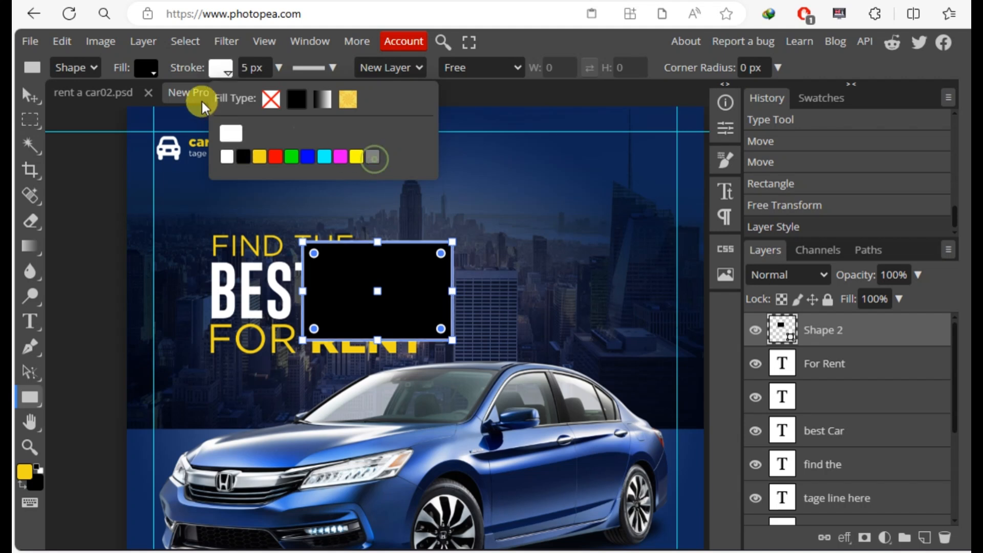
{"action": "left_click", "coordinate": [151, 69]}
{"action": "left_click", "coordinate": [192, 99]}
{"action": "left_click", "coordinate": [27, 95]}
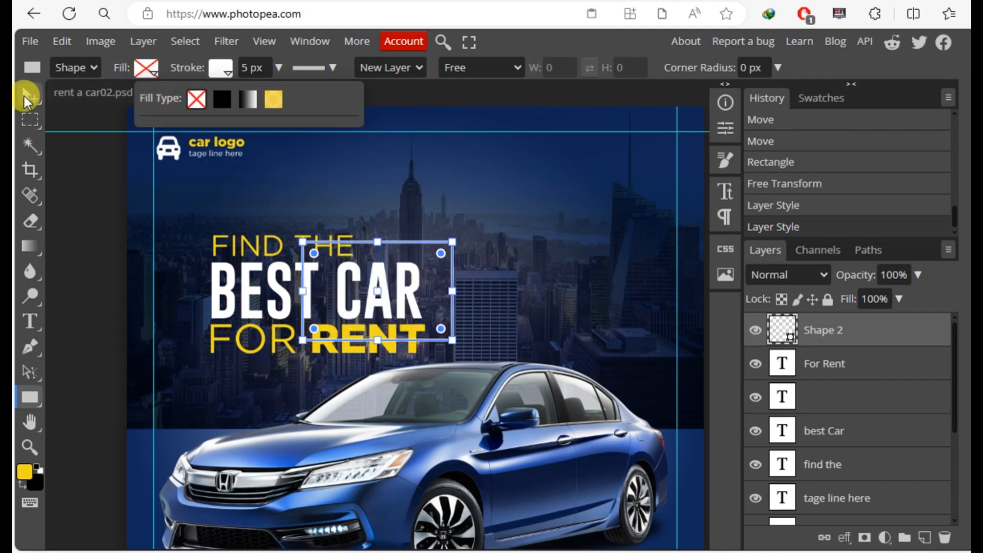
{"action": "left_click", "coordinate": [354, 307]}
{"action": "left_click", "coordinate": [453, 296]}
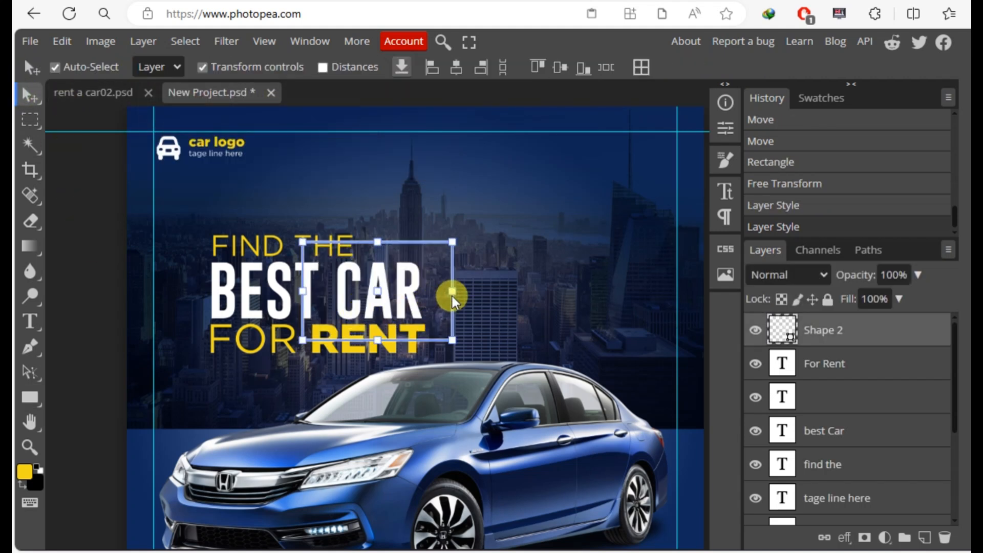
Add a raster mask to the rectangle and try erasing its upper-left corner with the hard round eraser.
{"action": "left_click", "coordinate": [865, 538]}
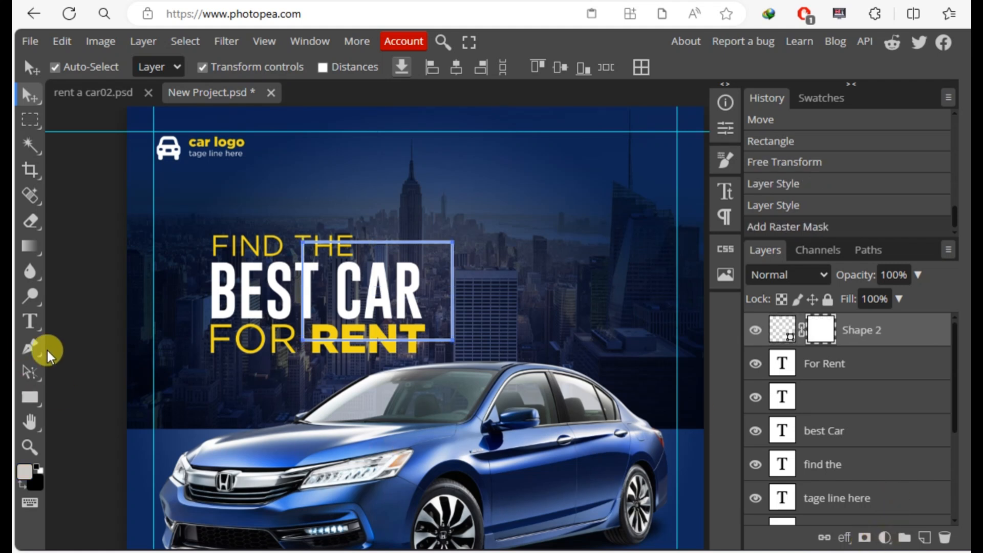
{"action": "left_click", "coordinate": [30, 227]}
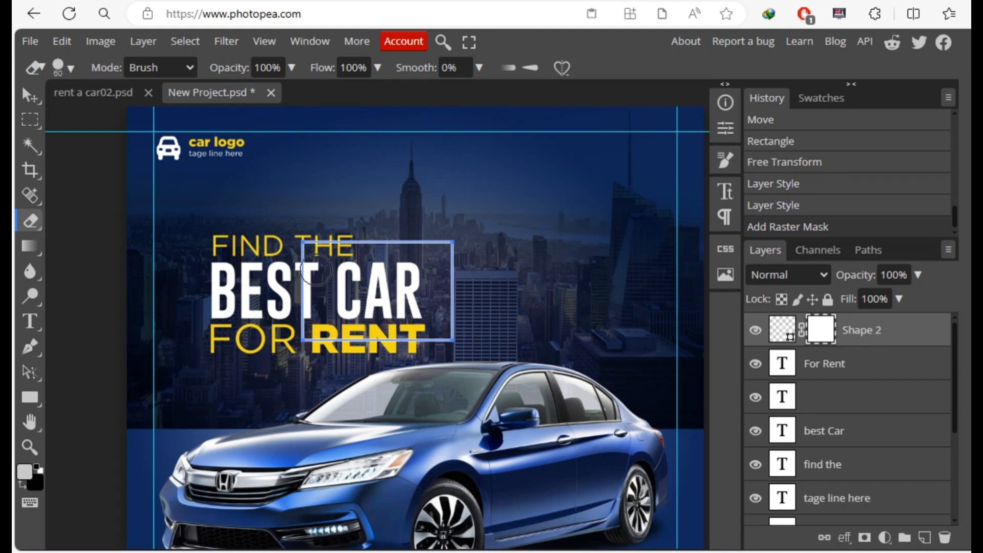
{"action": "left_click", "coordinate": [304, 248]}
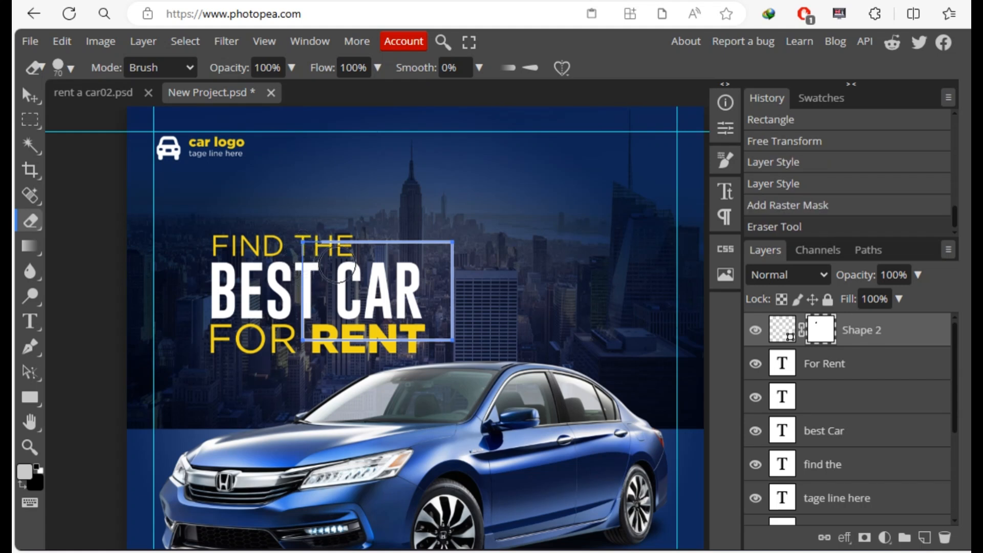
{"action": "key", "text": "ctrl+z"}
Switch the eraser to the soft round brush at 70 px with 0% hardness.
{"action": "left_click", "coordinate": [66, 67]}
{"action": "left_click", "coordinate": [72, 195]}
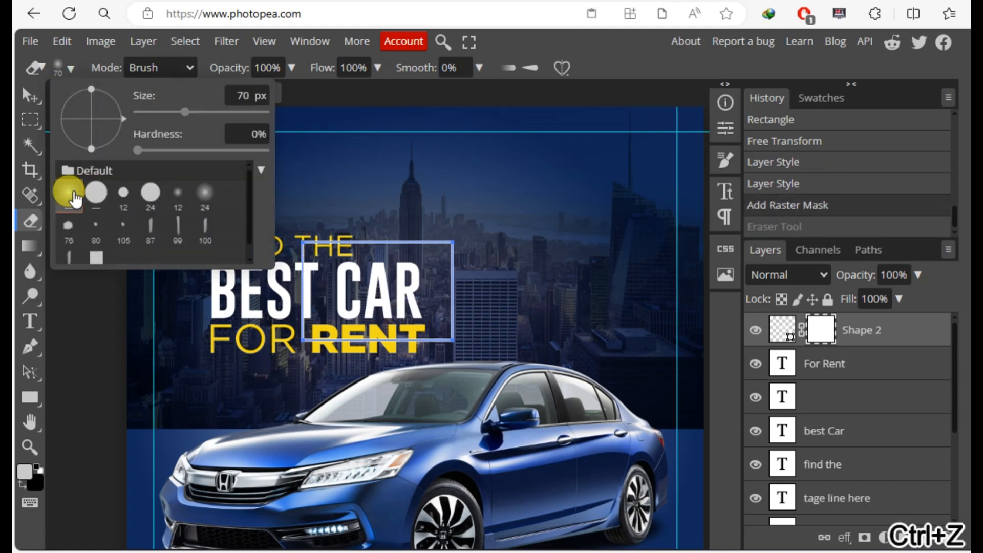
{"action": "left_click", "coordinate": [422, 153]}
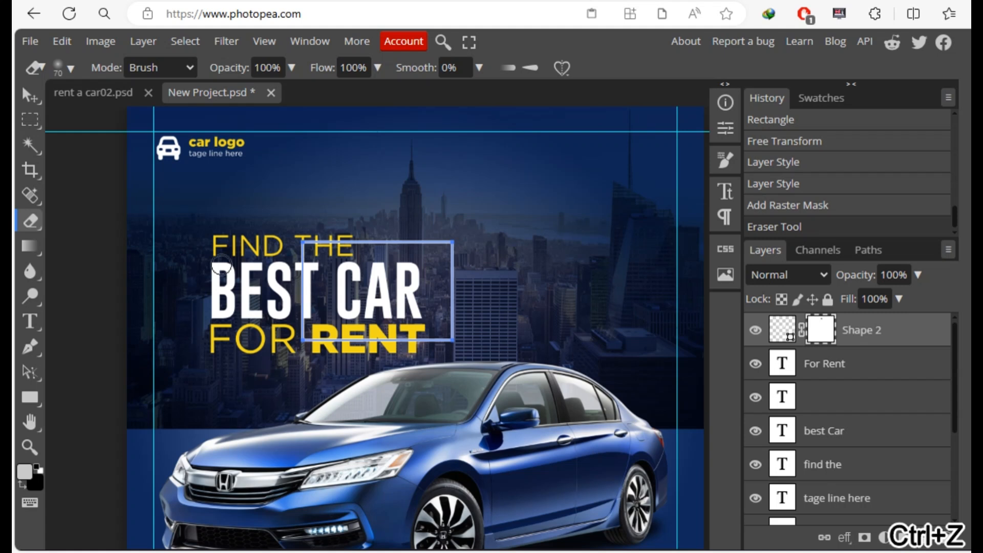
Erase the frame's left part around the headline on its mask with the soft eraser at 125 px, leaving a right-hand bracket.
{"action": "left_click", "coordinate": [315, 246]}
{"action": "left_click", "coordinate": [309, 350]}
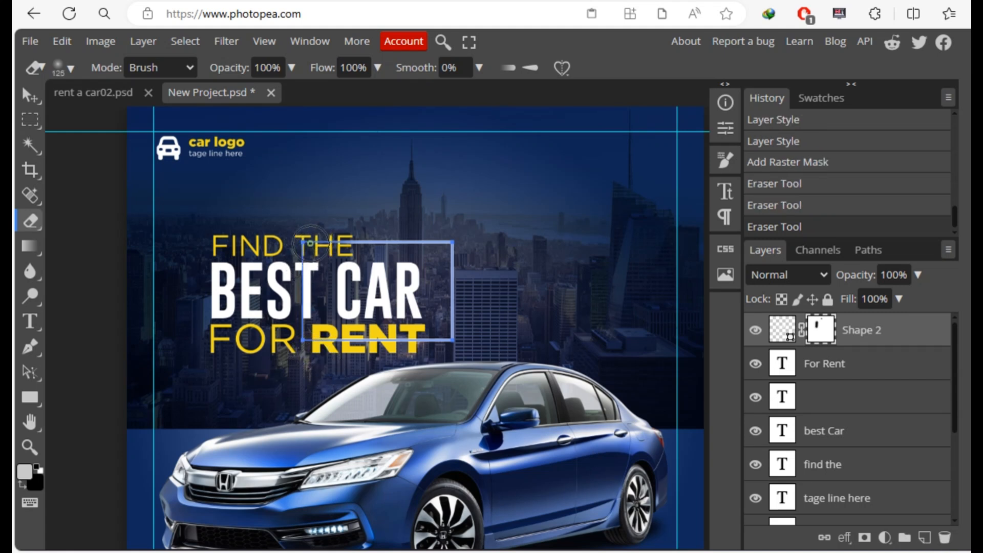
{"action": "left_click", "coordinate": [311, 244]}
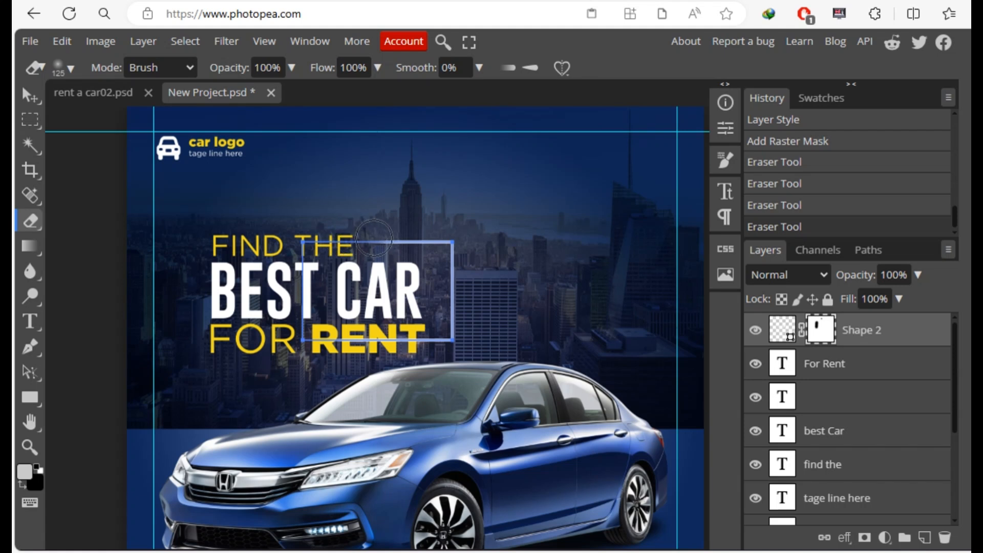
{"action": "left_click", "coordinate": [374, 239]}
{"action": "left_click", "coordinate": [379, 345]}
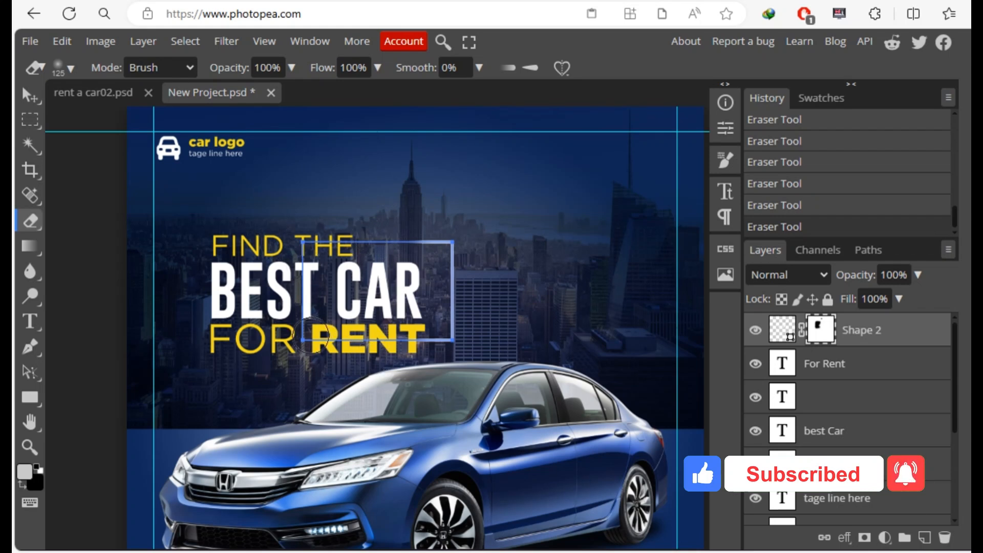
{"action": "left_click", "coordinate": [29, 95]}
{"action": "left_click", "coordinate": [78, 226]}
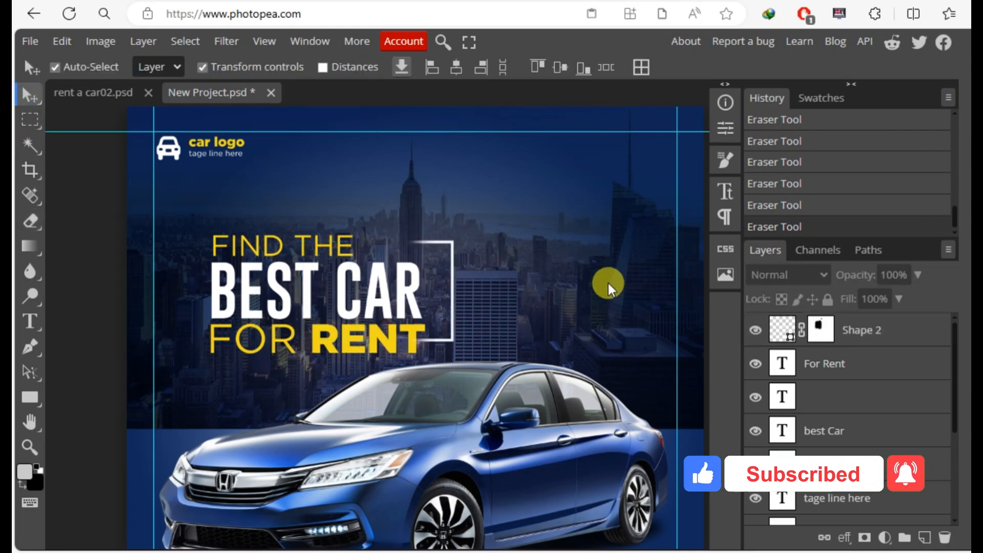
Draw a rectangle to the right of the bracket frame and give it a yellow fill with no stroke.
{"action": "left_click", "coordinate": [30, 397]}
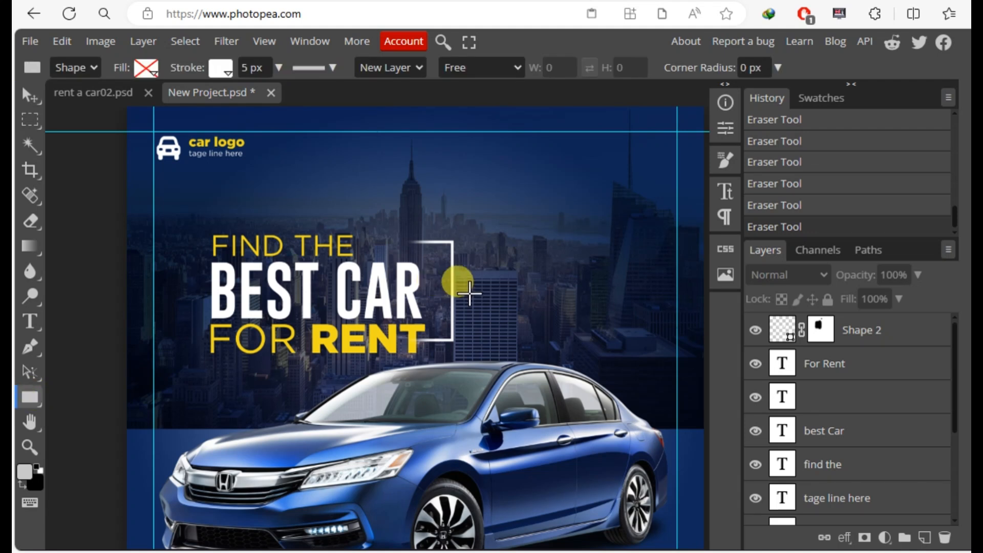
{"action": "left_click_drag", "start_coordinate": [452, 279], "coordinate": [565, 331]}
{"action": "left_click", "coordinate": [220, 67]}
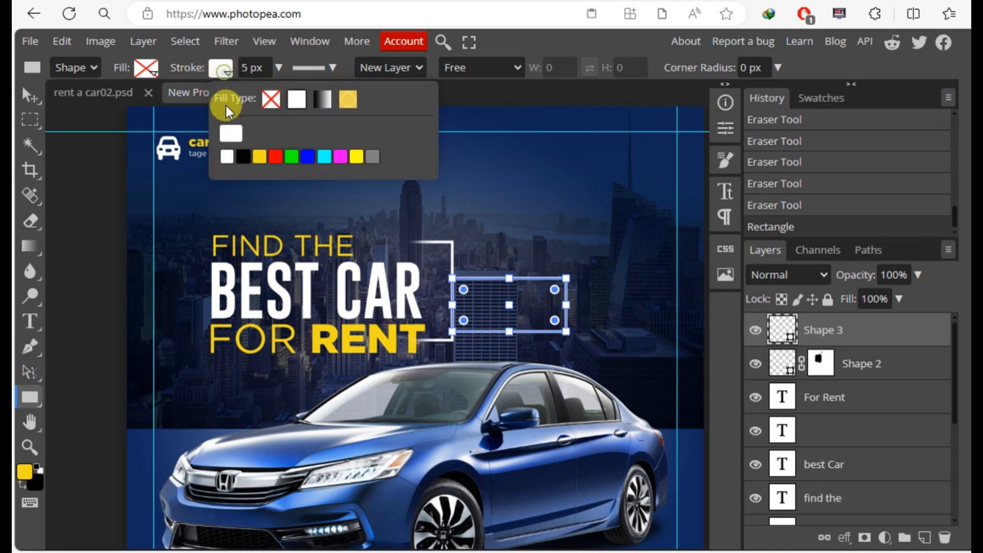
{"action": "left_click", "coordinate": [268, 97]}
{"action": "left_click", "coordinate": [147, 68]}
{"action": "left_click", "coordinate": [221, 99]}
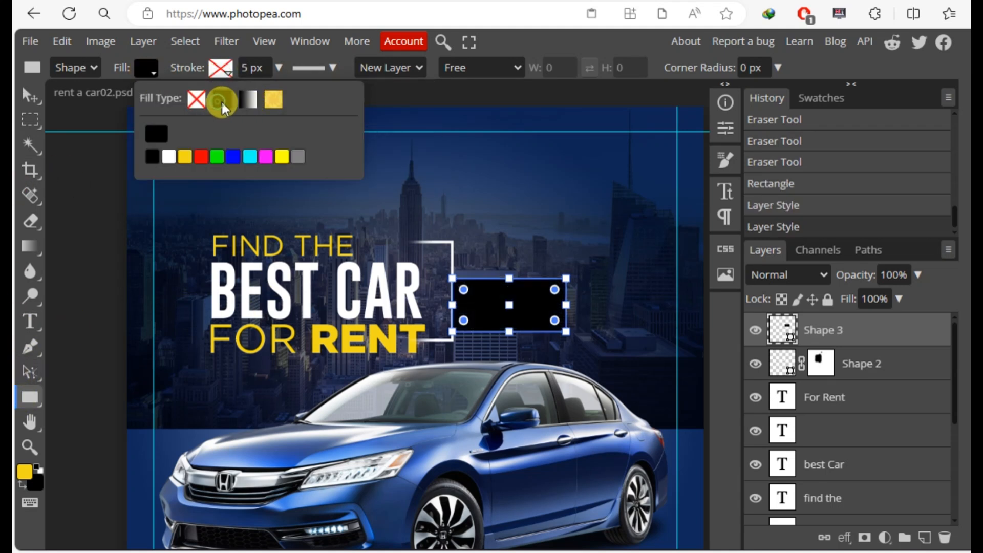
{"action": "left_click", "coordinate": [152, 156]}
{"action": "left_click", "coordinate": [27, 96]}
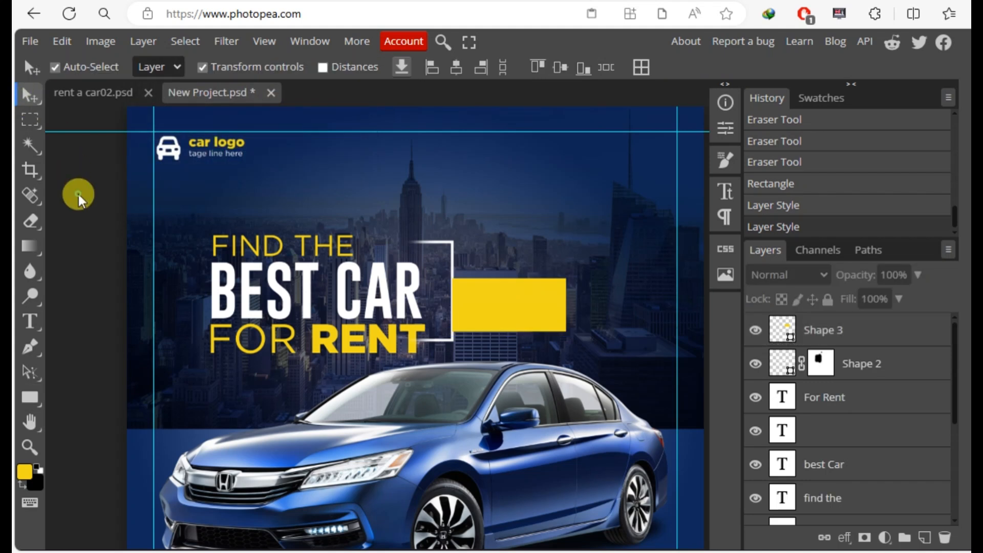
Place the yellow rectangle's layer beneath the frame layer and nudge it upward to centre it vertically on the bracket.
{"action": "left_click", "coordinate": [500, 292]}
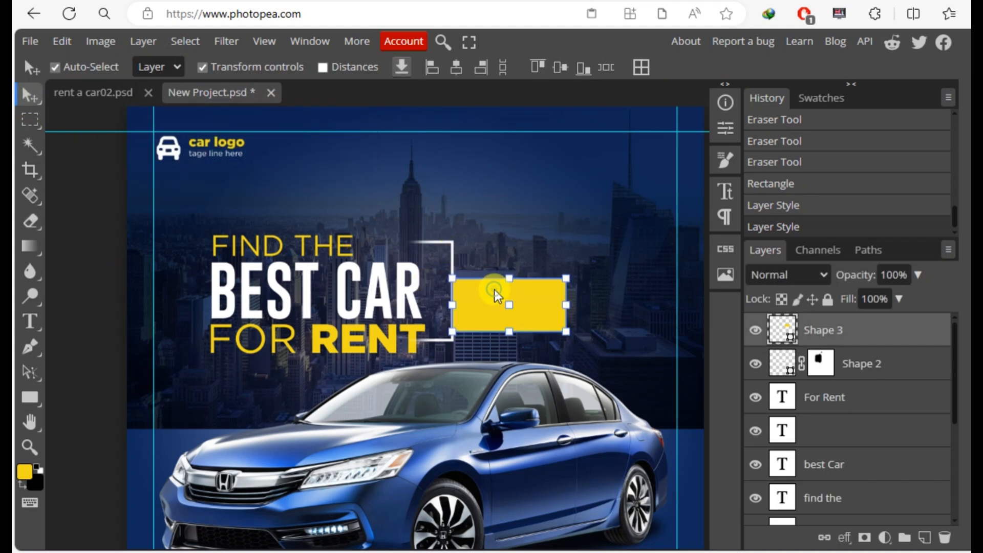
{"action": "left_click_drag", "start_coordinate": [786, 329], "coordinate": [864, 378]}
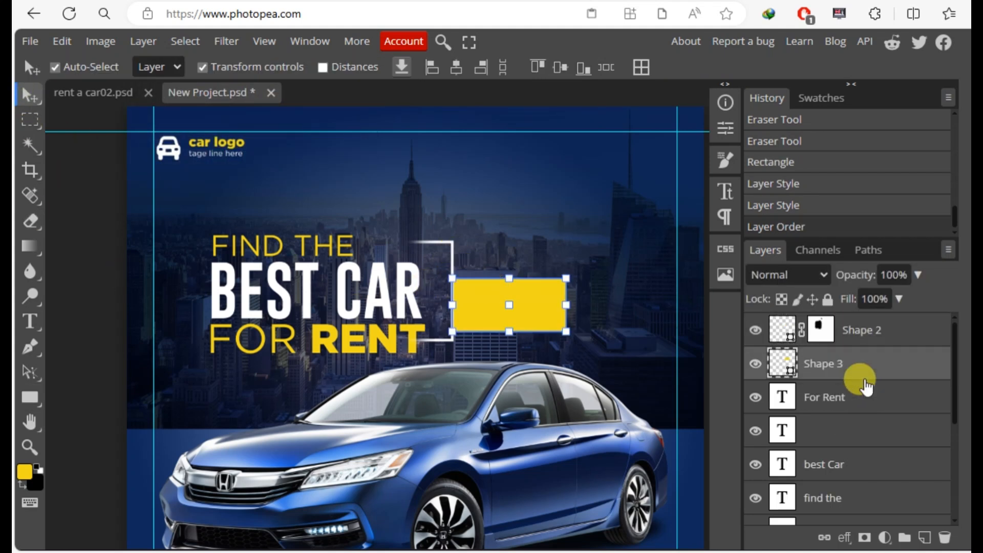
{"action": "left_click", "coordinate": [84, 268]}
{"action": "left_click", "coordinate": [509, 309]}
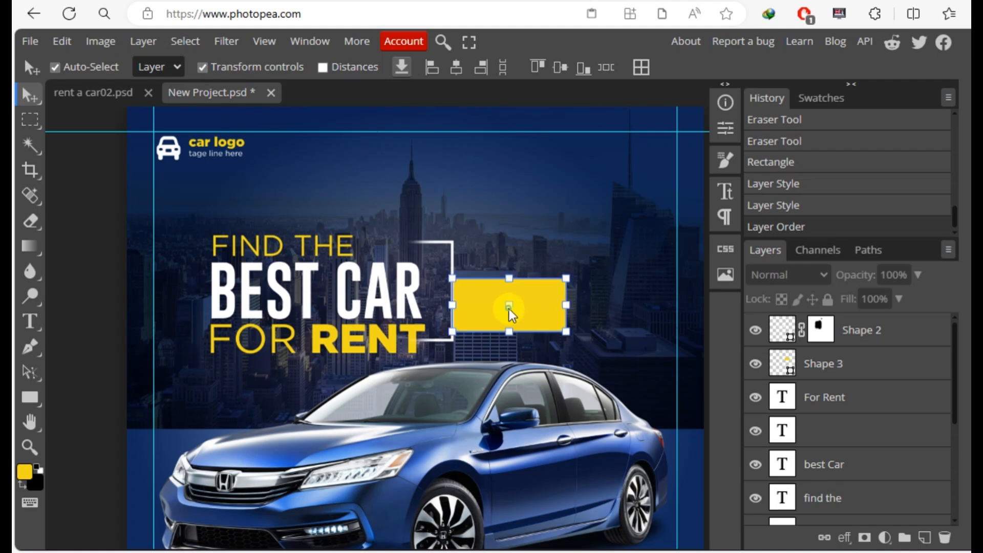
{"action": "key", "text": "Up"}
{"action": "key", "text": "Up"}
{"action": "key", "text": "Up"}
{"action": "key", "text": "Up"}
{"action": "key", "text": "Up"}
{"action": "key", "text": "Up"}
{"action": "key", "text": "Up"}
{"action": "key", "text": "Up"}
{"action": "key", "text": "Up"}
{"action": "key", "text": "Up"}
{"action": "key", "text": "Up"}
{"action": "key", "text": "Up"}
{"action": "key", "text": "Up"}
{"action": "key", "text": "Up"}
{"action": "key", "text": "Up"}
{"action": "key", "text": "Up"}
{"action": "key", "text": "Up"}
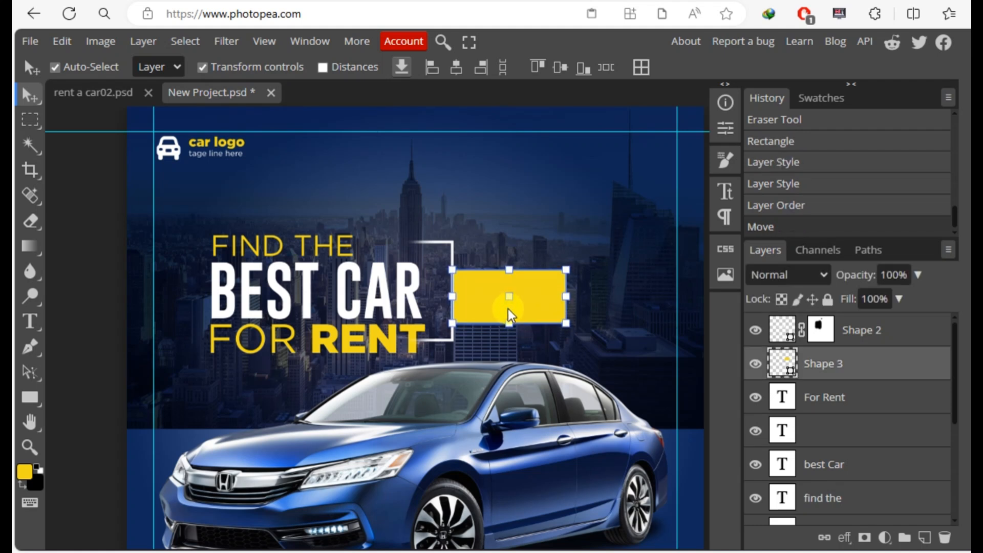
{"action": "left_click", "coordinate": [90, 305]}
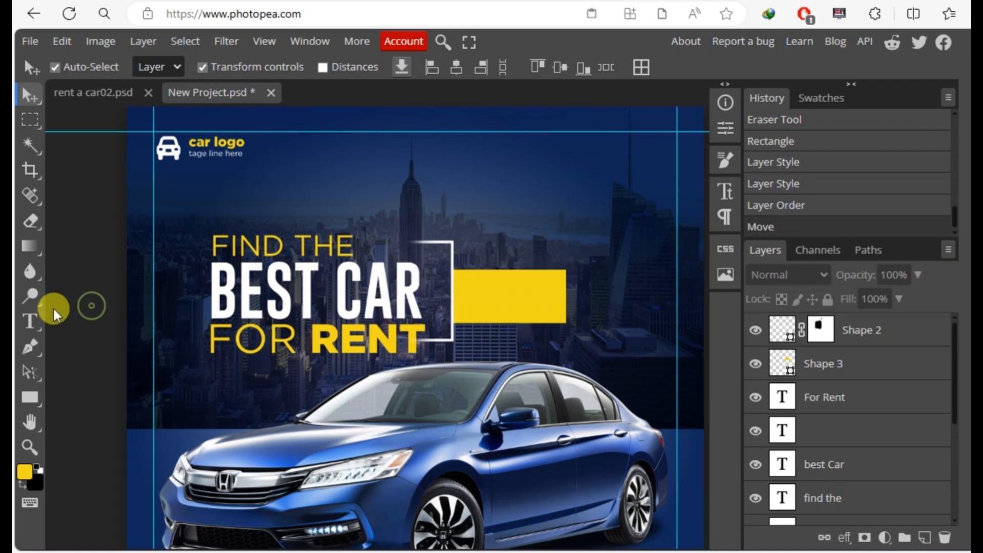
Add the text "START RENT" above the yellow rectangle.
{"action": "left_click", "coordinate": [29, 322]}
{"action": "left_click", "coordinate": [489, 246]}
{"action": "type", "text": "ST"}
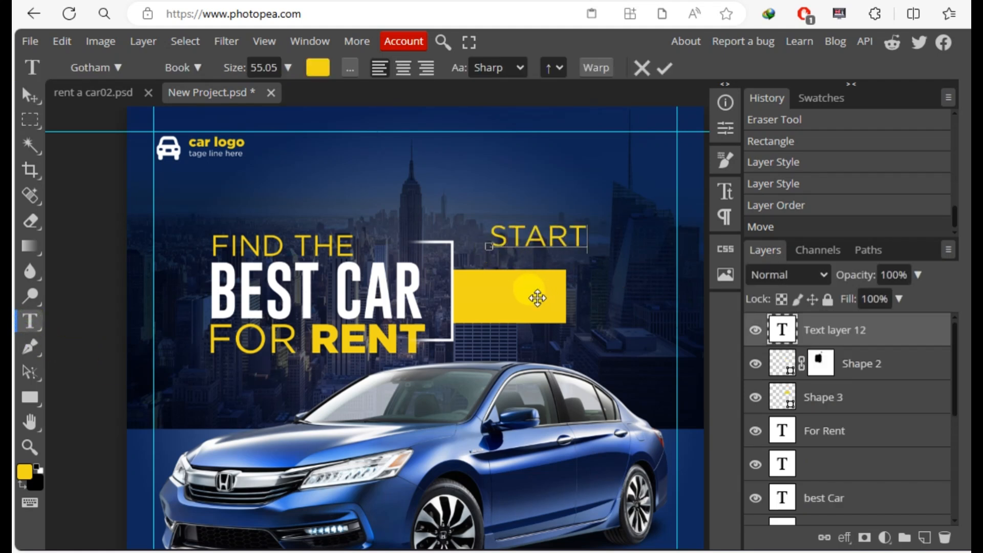
{"action": "type", "text": "art rent"}
{"action": "left_click", "coordinate": [30, 95]}
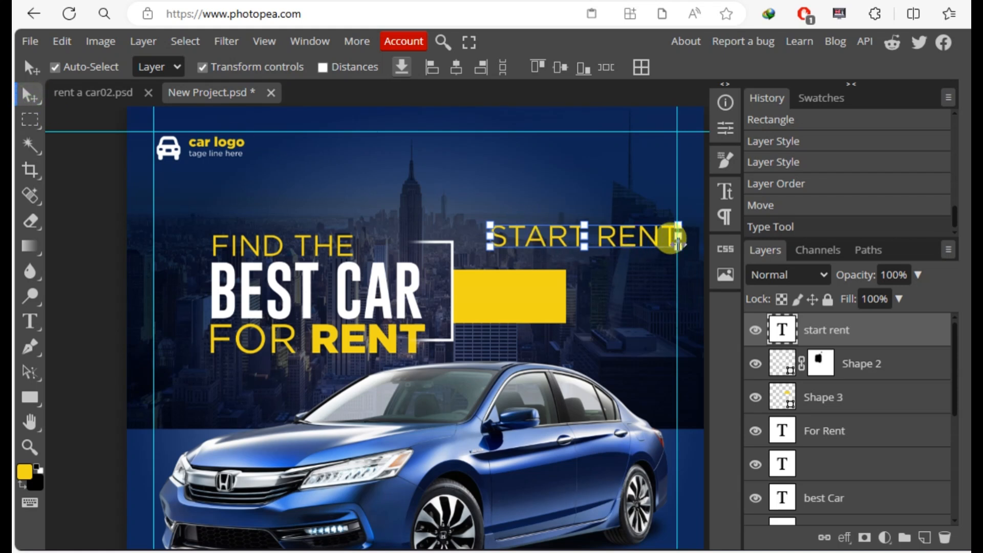
Scale the "START RENT" text down to about 63% and set its font style to Bold.
{"action": "left_click_drag", "start_coordinate": [587, 225], "coordinate": [588, 234]}
{"action": "left_click", "coordinate": [724, 191]}
{"action": "left_click", "coordinate": [655, 127]}
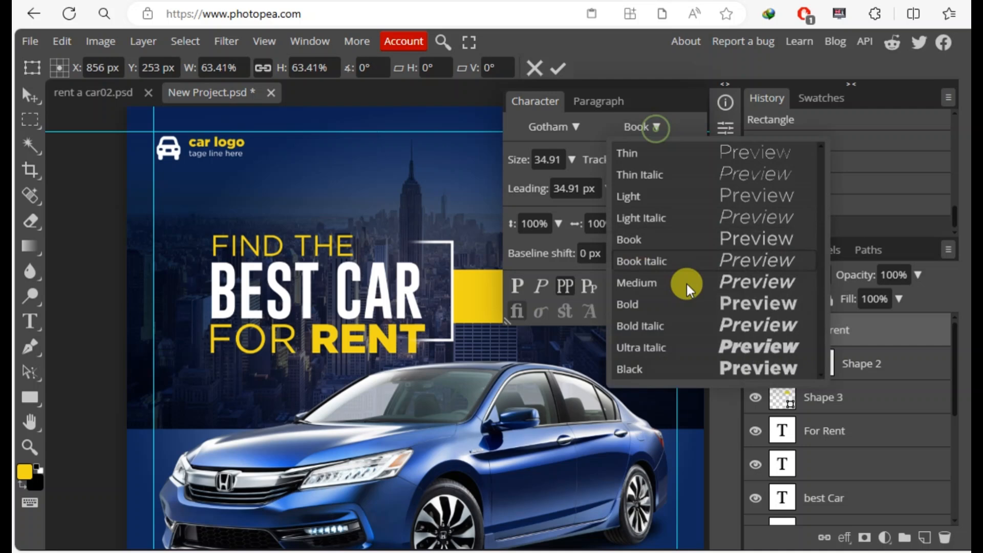
{"action": "left_click", "coordinate": [638, 306]}
{"action": "left_click", "coordinate": [726, 191]}
Move the "START RENT" text onto the yellow rectangle and colour it black.
{"action": "left_click_drag", "start_coordinate": [581, 269], "coordinate": [545, 290]}
{"action": "left_click", "coordinate": [716, 200]}
{"action": "left_click", "coordinate": [646, 253]}
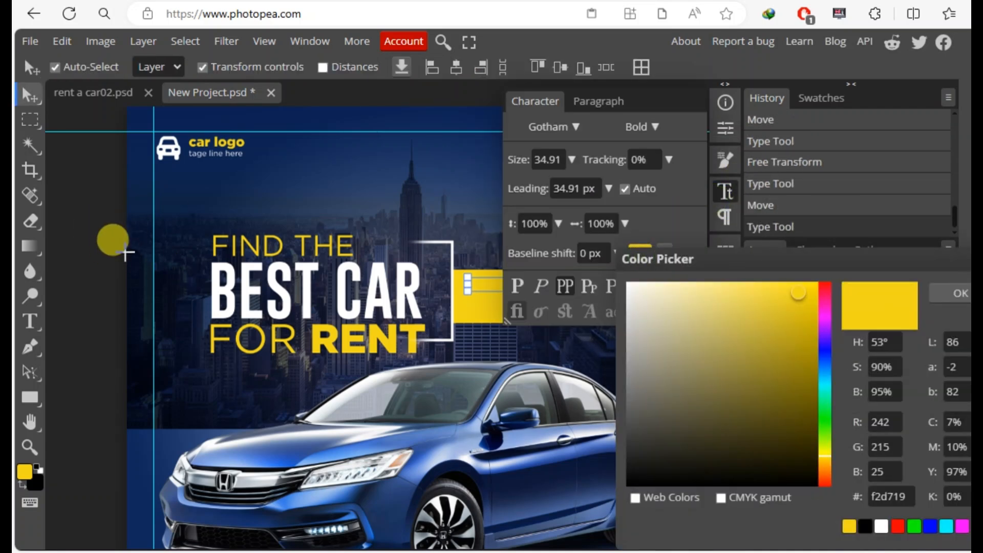
{"action": "left_click", "coordinate": [126, 252]}
{"action": "left_click", "coordinate": [958, 293]}
{"action": "left_click", "coordinate": [725, 191]}
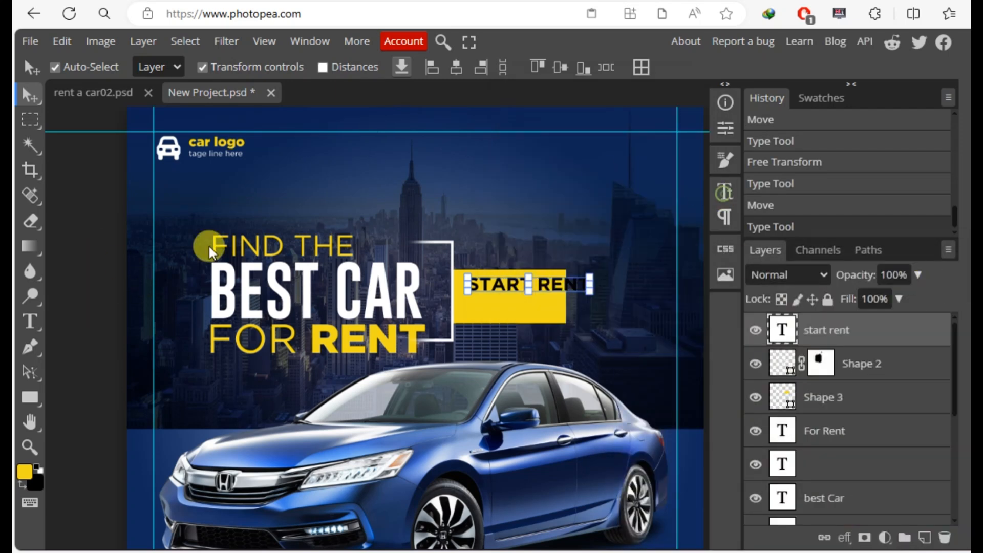
Shrink the "START RENT" text to fit within the yellow rectangle's width and position it near the upper edge.
{"action": "left_click", "coordinate": [93, 262]}
{"action": "left_click", "coordinate": [542, 287]}
{"action": "left_click_drag", "start_coordinate": [598, 297], "coordinate": [549, 302]}
{"action": "left_click", "coordinate": [557, 68]}
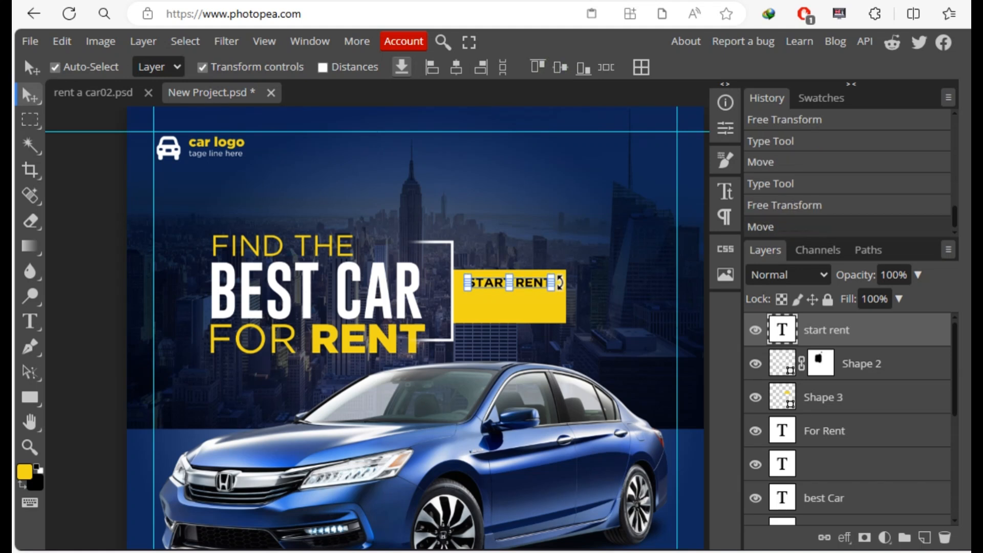
{"action": "left_click", "coordinate": [94, 275]}
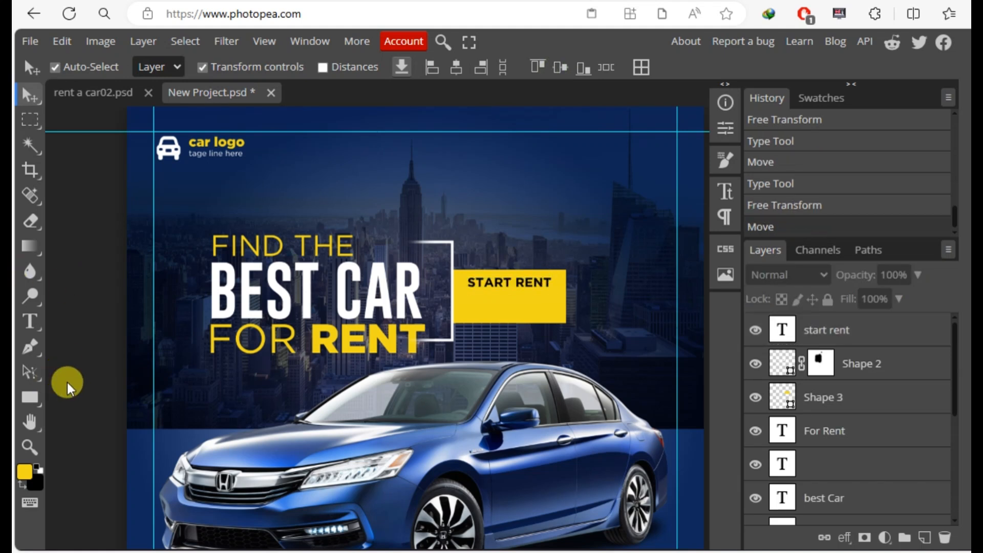
Duplicate the "START RENT" text directly below itself and replace the copy's wording with "$199.99".
{"action": "left_click", "coordinate": [508, 291]}
{"action": "key", "text": "ctrl+j"}
{"action": "left_click_drag", "start_coordinate": [509, 288], "coordinate": [509, 309]}
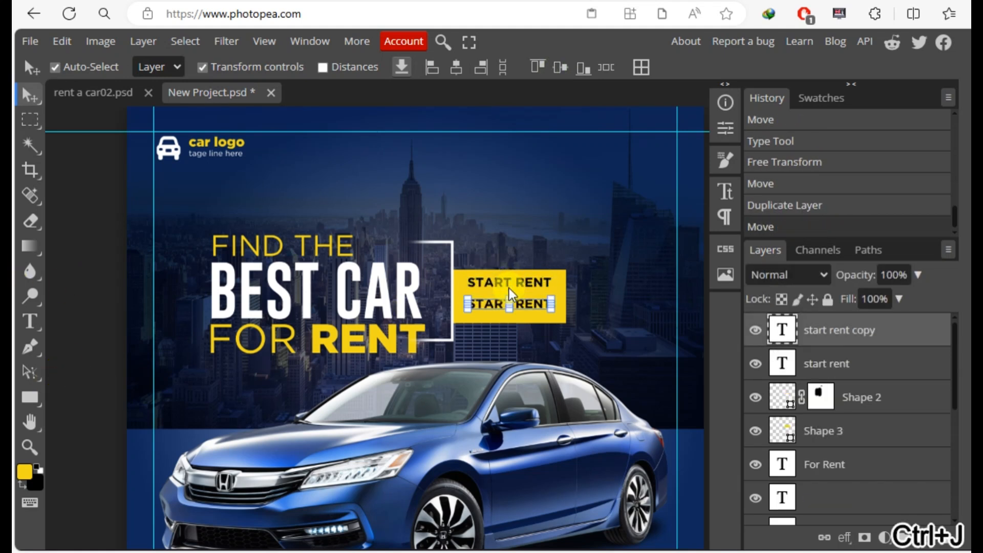
{"action": "left_click", "coordinate": [29, 322]}
{"action": "left_click", "coordinate": [498, 304]}
{"action": "key", "text": "ctrl+a"}
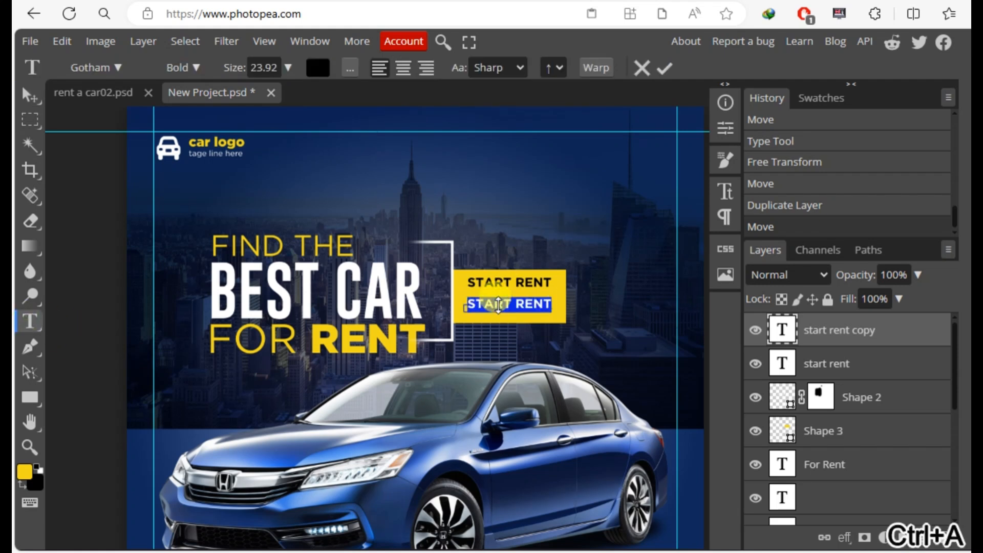
{"action": "type", "text": "$199.99"}
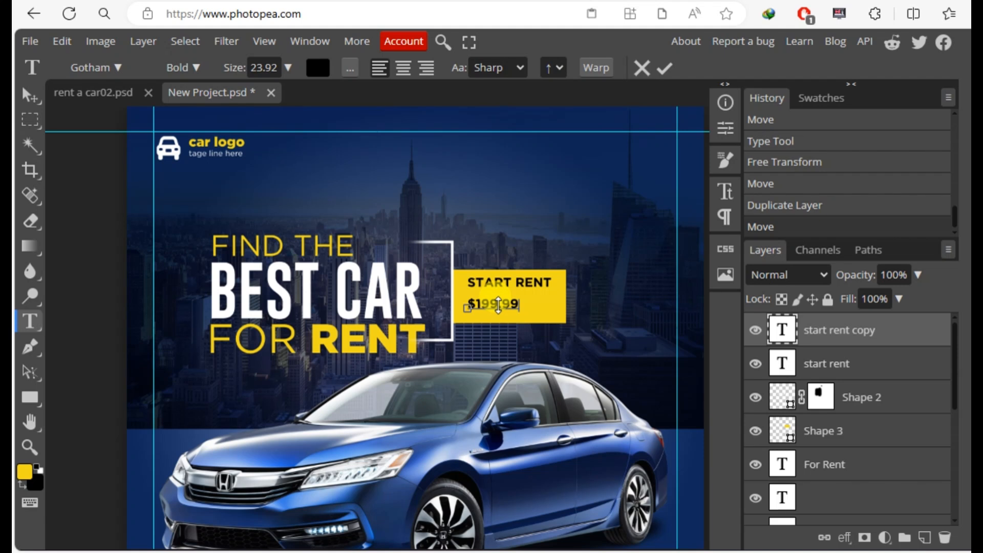
Format the cents "99" of the price as superscript.
{"action": "left_click", "coordinate": [722, 191]}
{"action": "left_click", "coordinate": [614, 287]}
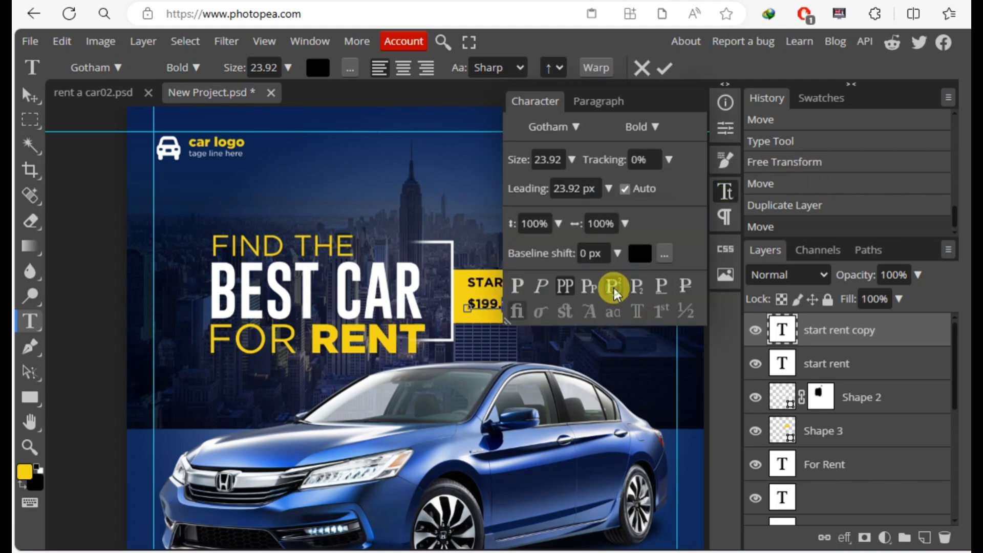
{"action": "left_click", "coordinate": [722, 191]}
{"action": "left_click", "coordinate": [28, 95]}
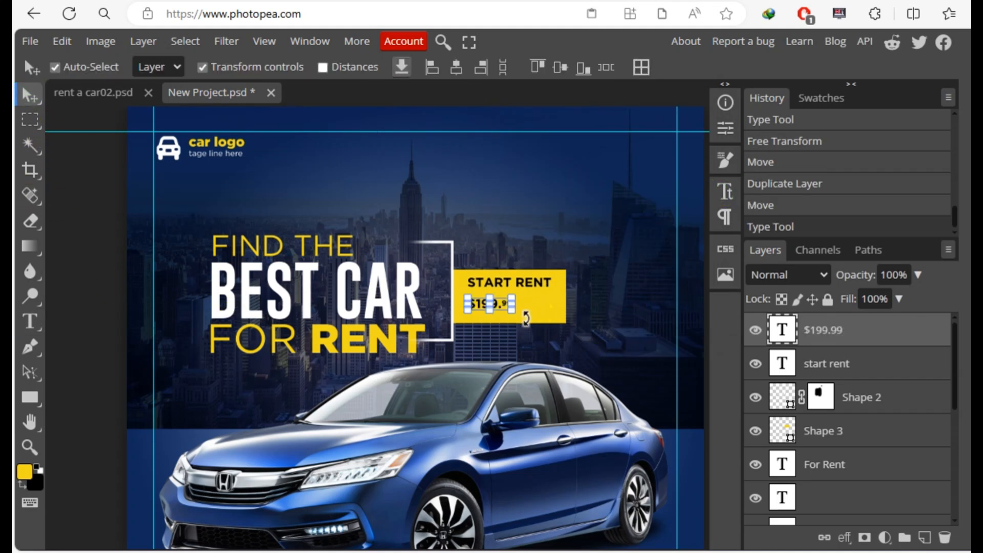
Enlarge the price text to about 182% and position it under "START RENT" inside the yellow rectangle.
{"action": "left_click_drag", "start_coordinate": [510, 308], "coordinate": [547, 332]}
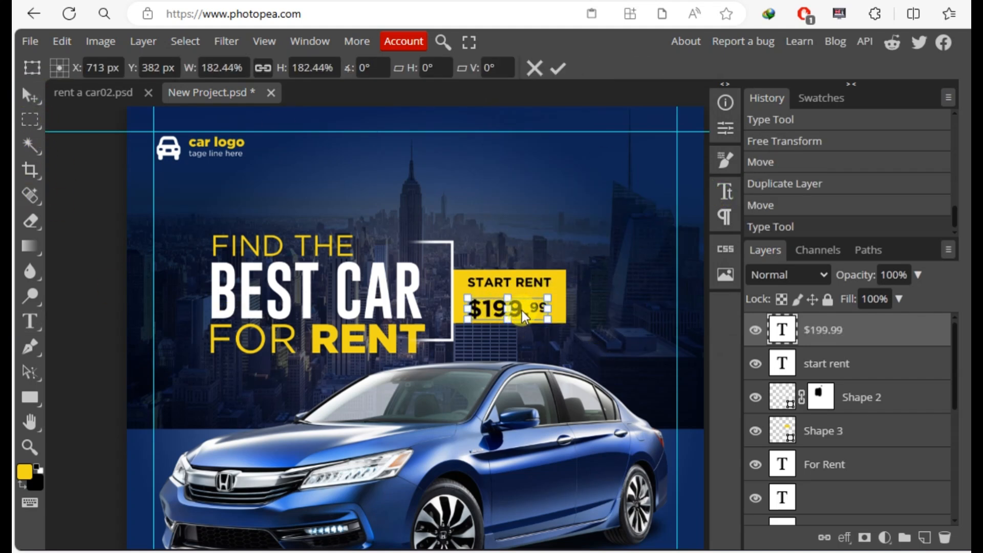
{"action": "left_click", "coordinate": [729, 197]}
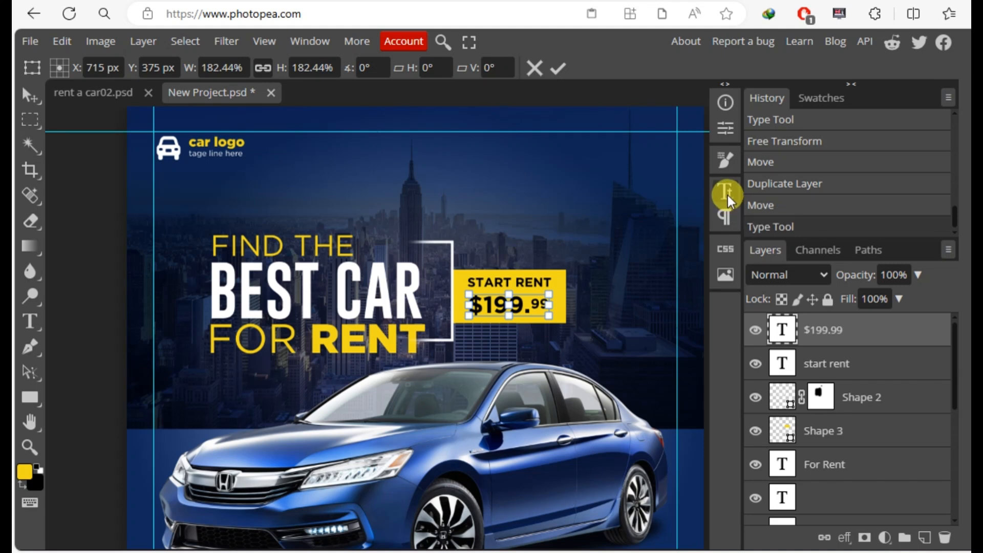
{"action": "left_click", "coordinate": [28, 94]}
{"action": "left_click", "coordinate": [103, 207]}
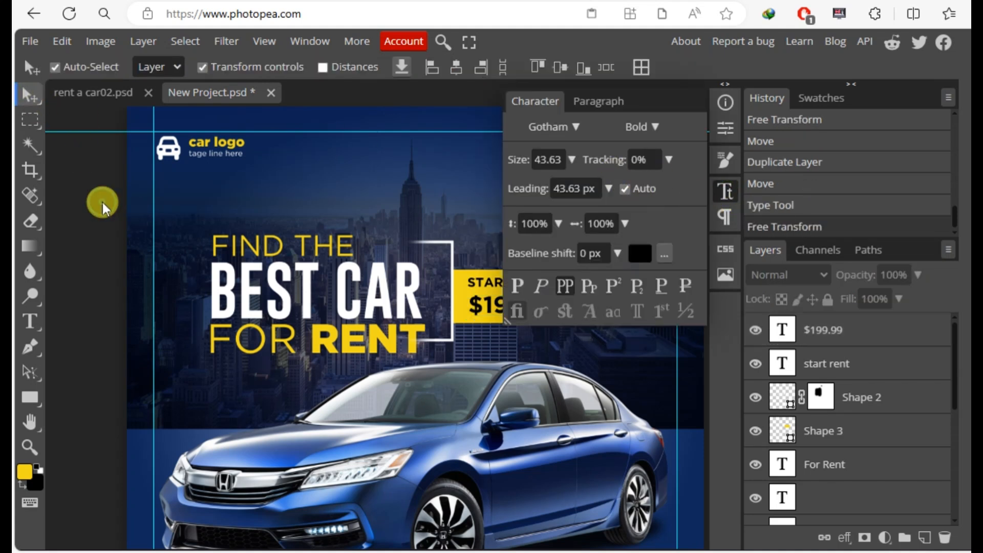
{"action": "left_click", "coordinate": [727, 192]}
{"action": "left_click", "coordinate": [512, 305]}
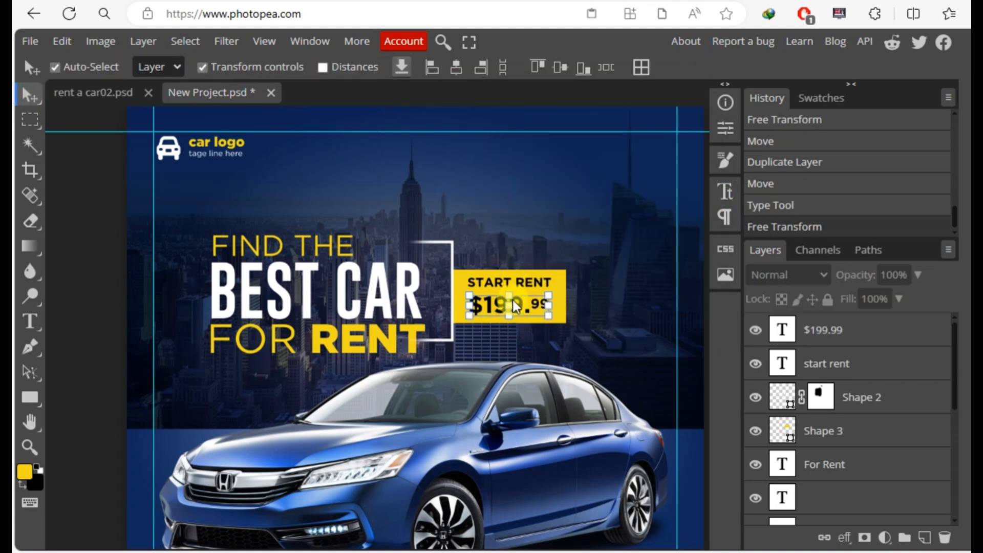
Colour the price text white and scale it up to about 106% to match the width of "START RENT".
{"action": "left_click", "coordinate": [726, 197]}
{"action": "left_click", "coordinate": [640, 253]}
{"action": "left_click_drag", "start_coordinate": [653, 306], "coordinate": [627, 282]}
{"action": "left_click", "coordinate": [960, 285]}
{"action": "left_click", "coordinate": [731, 184]}
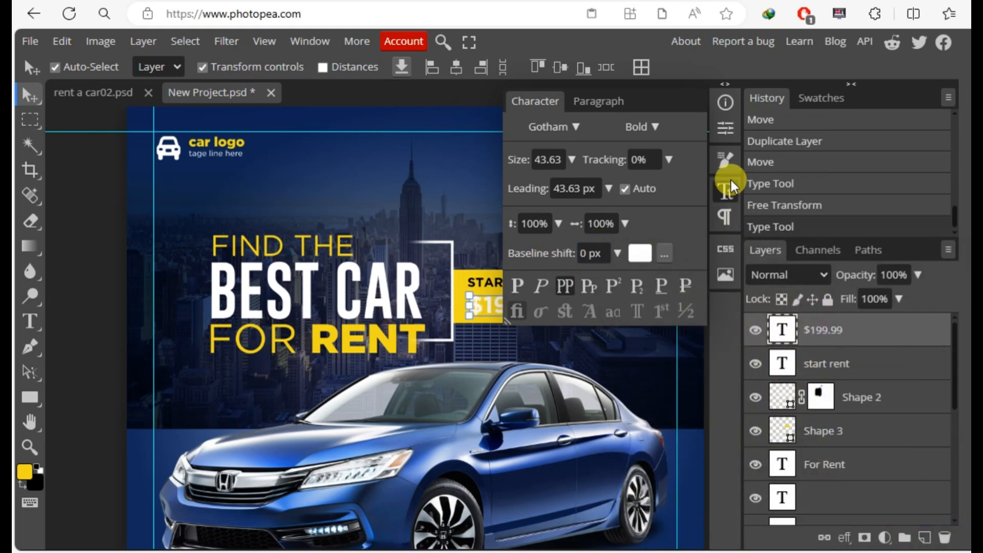
{"action": "left_click_drag", "start_coordinate": [548, 306], "coordinate": [551, 307]}
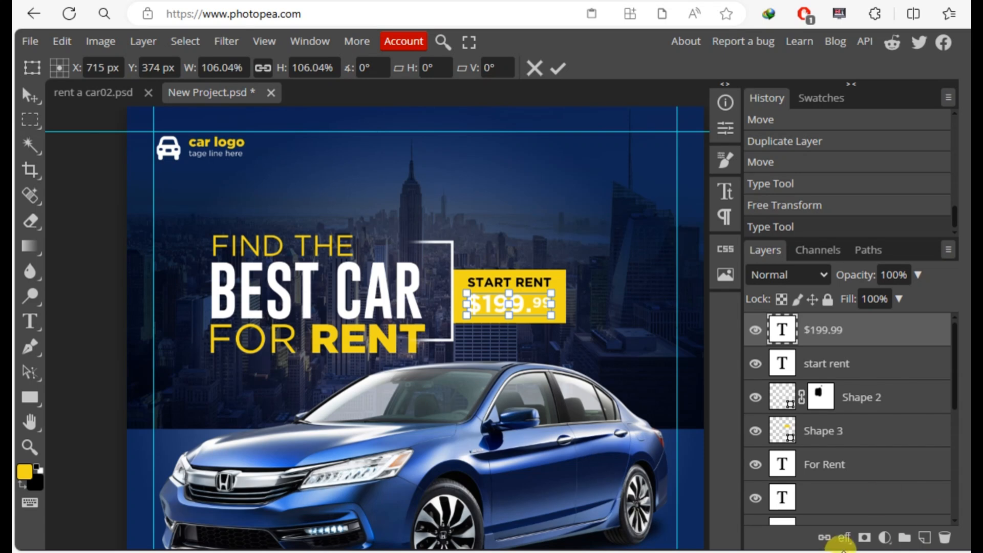
Add a drop shadow to the price text with 2 px distance and 5 px size.
{"action": "left_click", "coordinate": [842, 540]}
{"action": "left_click", "coordinate": [880, 487]}
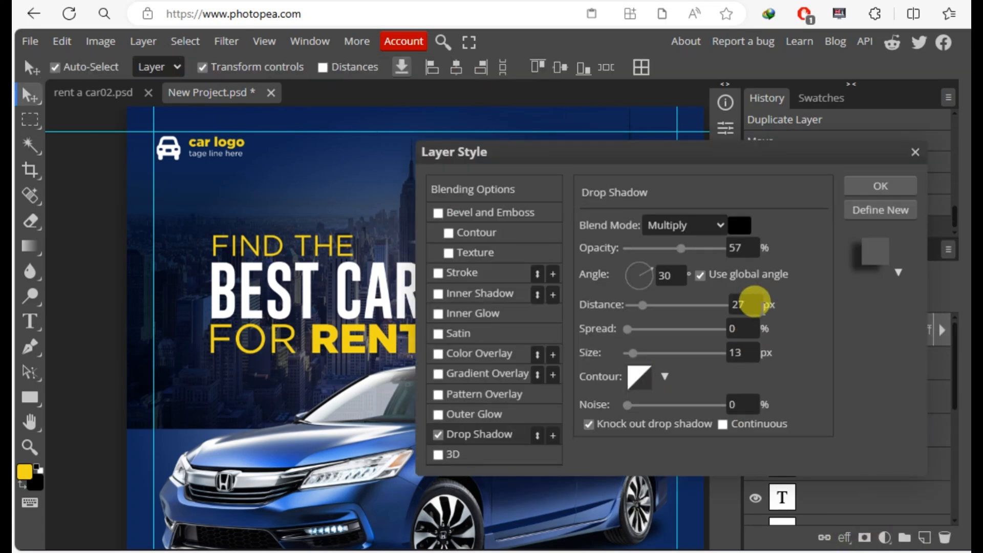
{"action": "left_click", "coordinate": [753, 304]}
{"action": "key", "text": "BackSpace"}
{"action": "left_click", "coordinate": [739, 352]}
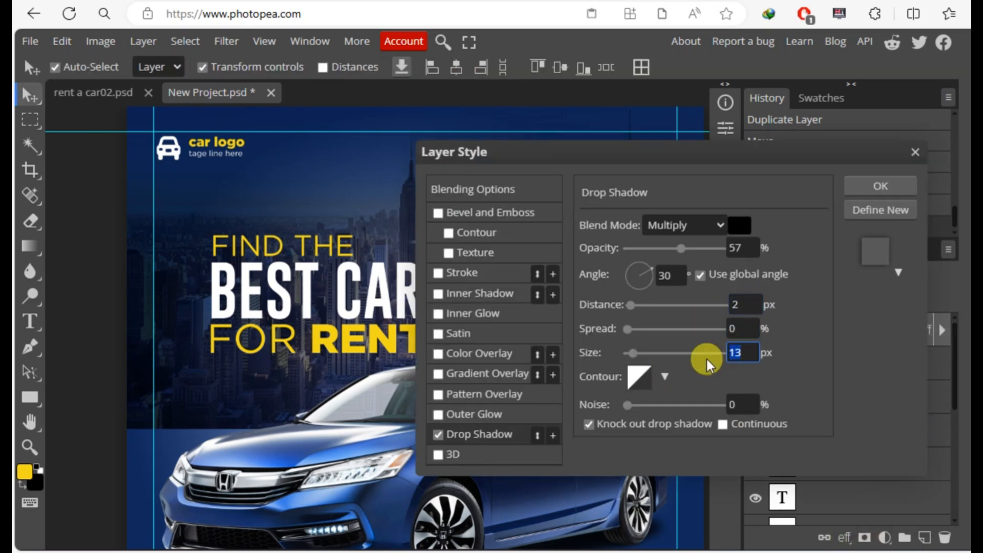
{"action": "type", "text": "5"}
{"action": "left_click", "coordinate": [875, 182]}
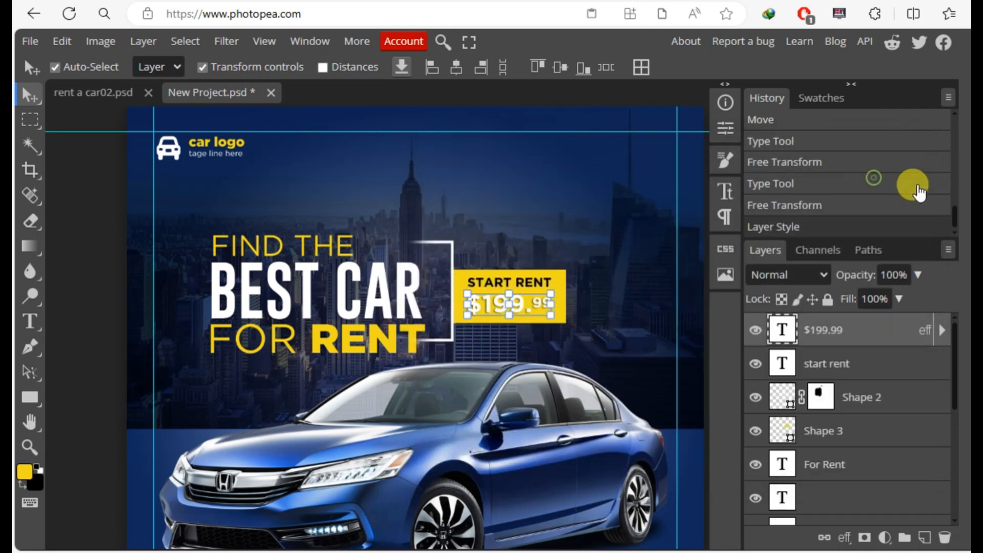
{"action": "left_click", "coordinate": [86, 335]}
{"action": "left_click_drag", "start_coordinate": [579, 415], "coordinate": [569, 253]}
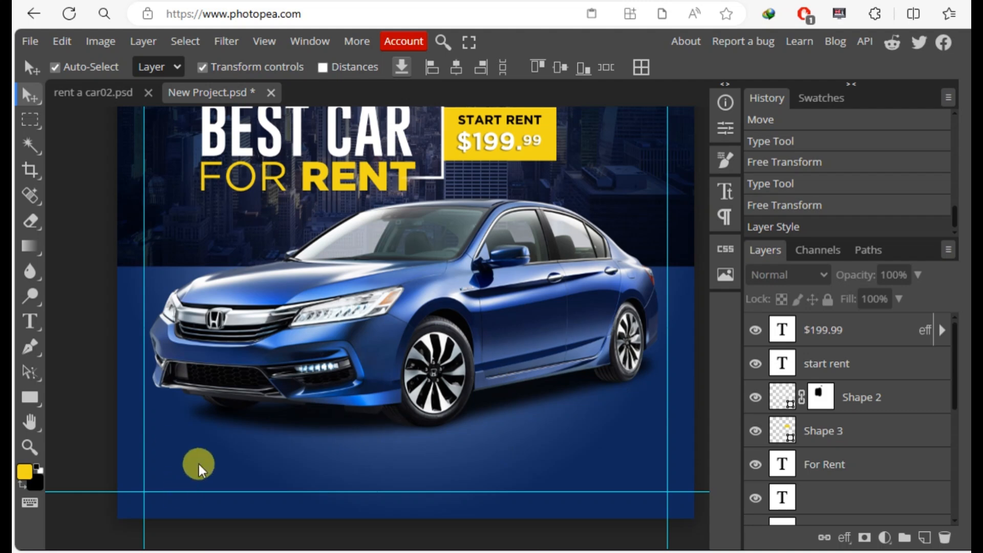
{"action": "left_click", "coordinate": [625, 538]}
{"action": "left_click_drag", "start_coordinate": [525, 308], "coordinate": [394, 289]}
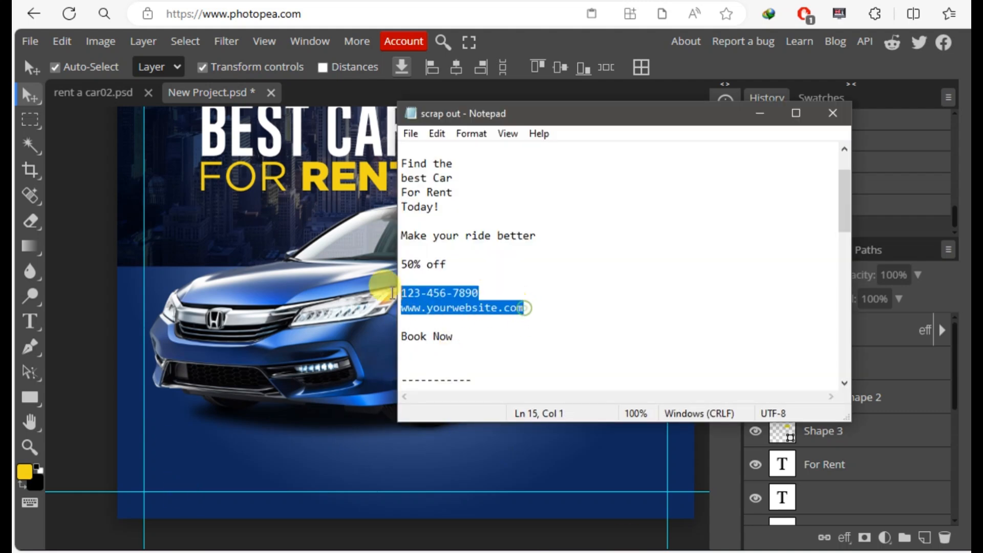
{"action": "key", "text": "ctrl+c"}
{"action": "left_click", "coordinate": [69, 343]}
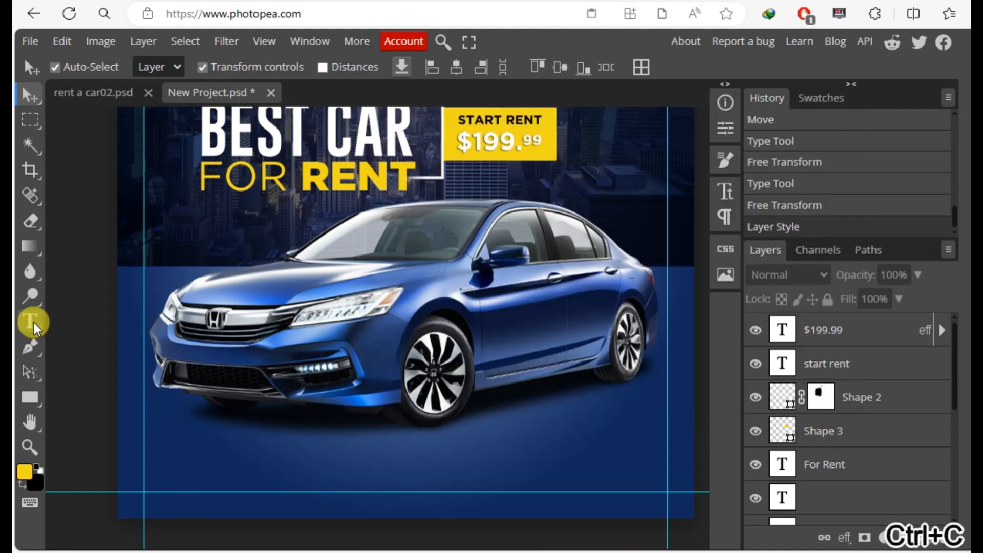
{"action": "left_click", "coordinate": [30, 320]}
{"action": "left_click", "coordinate": [153, 452]}
{"action": "key", "text": "ctrl+v"}
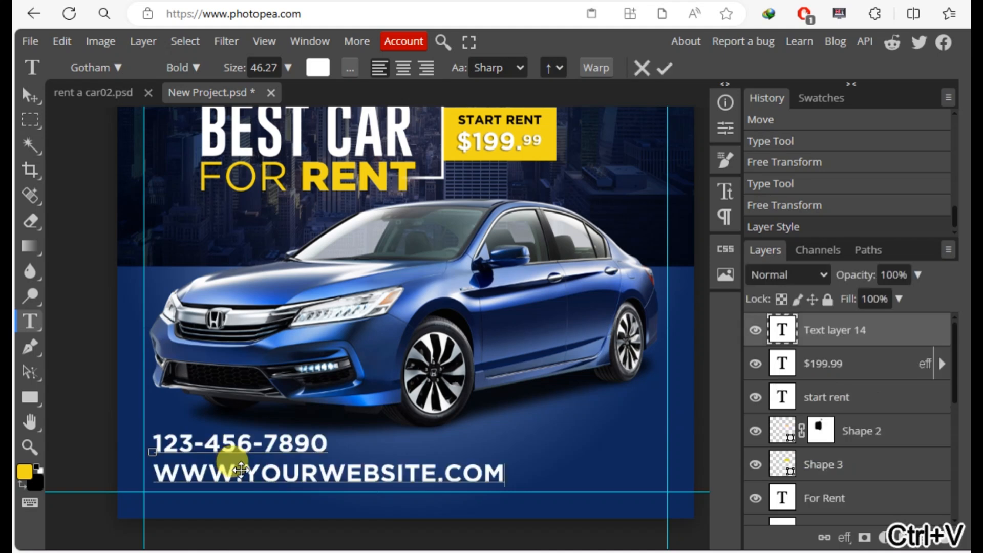
Set the website line of the contact text to Gotham Book at 20 px.
{"action": "key", "text": "ctrl+a"}
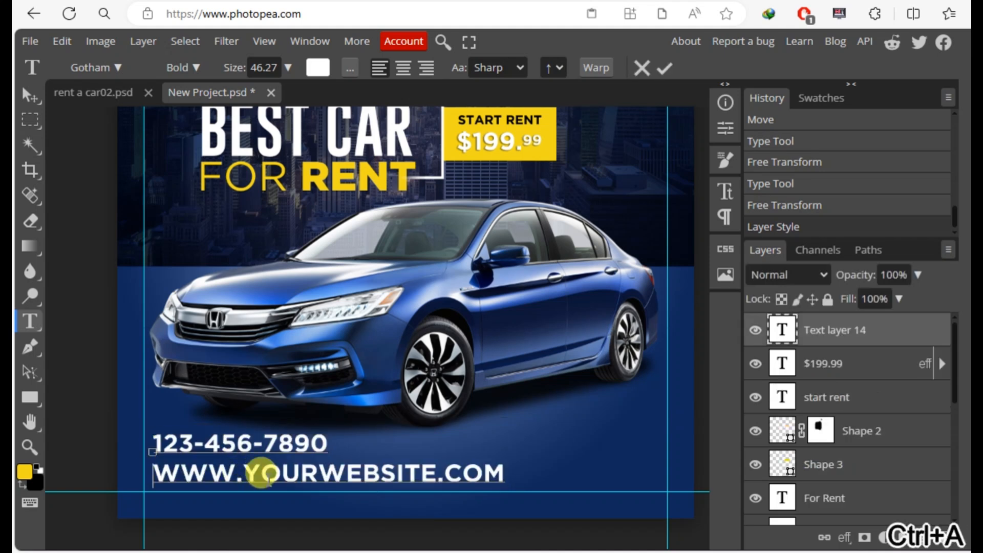
{"action": "left_click", "coordinate": [725, 190]}
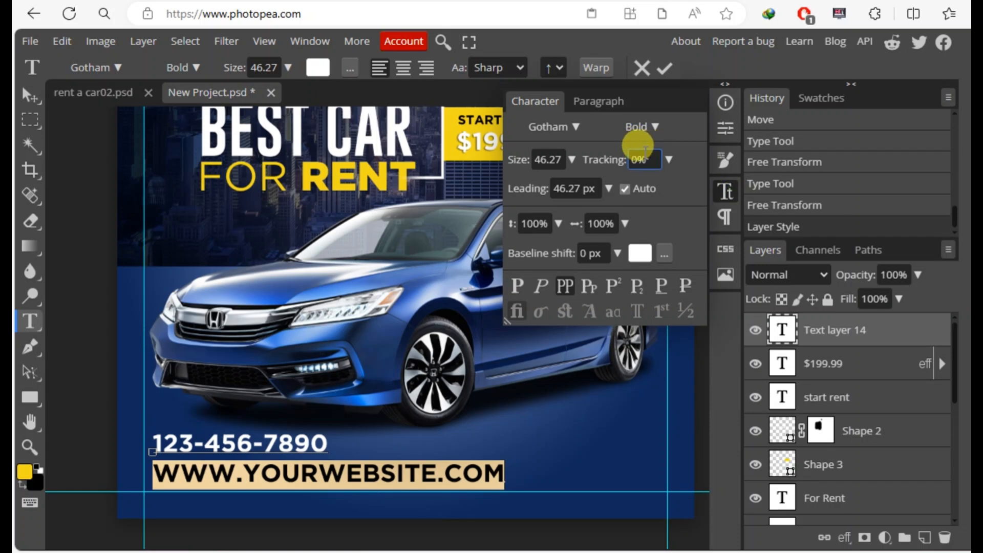
{"action": "left_click", "coordinate": [548, 159]}
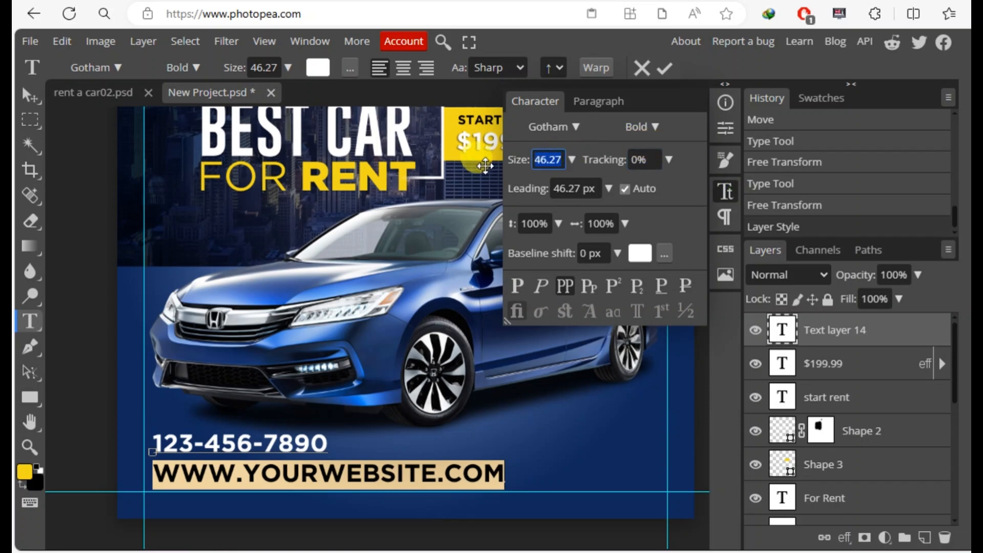
{"action": "type", "text": "24"}
{"action": "key", "text": "Return"}
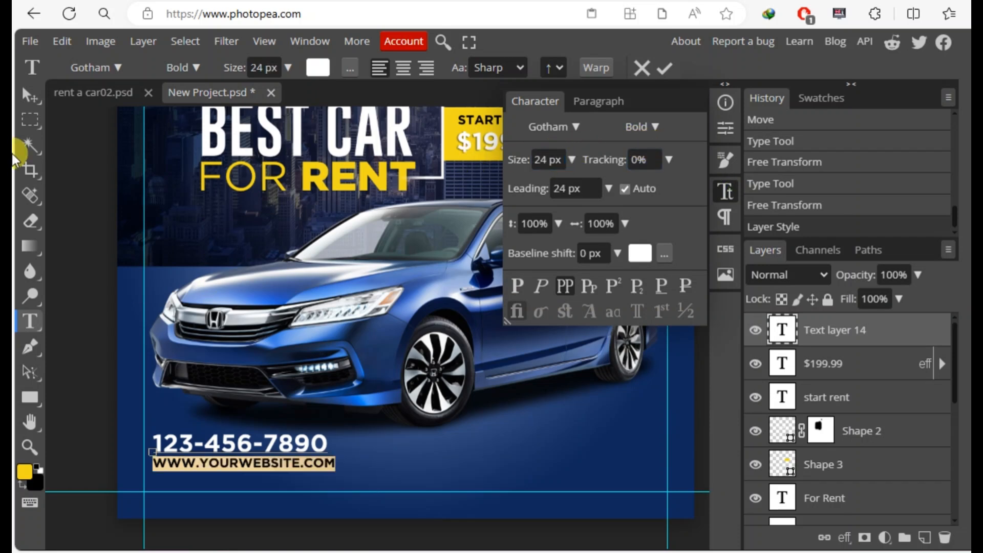
{"action": "left_click", "coordinate": [650, 126]}
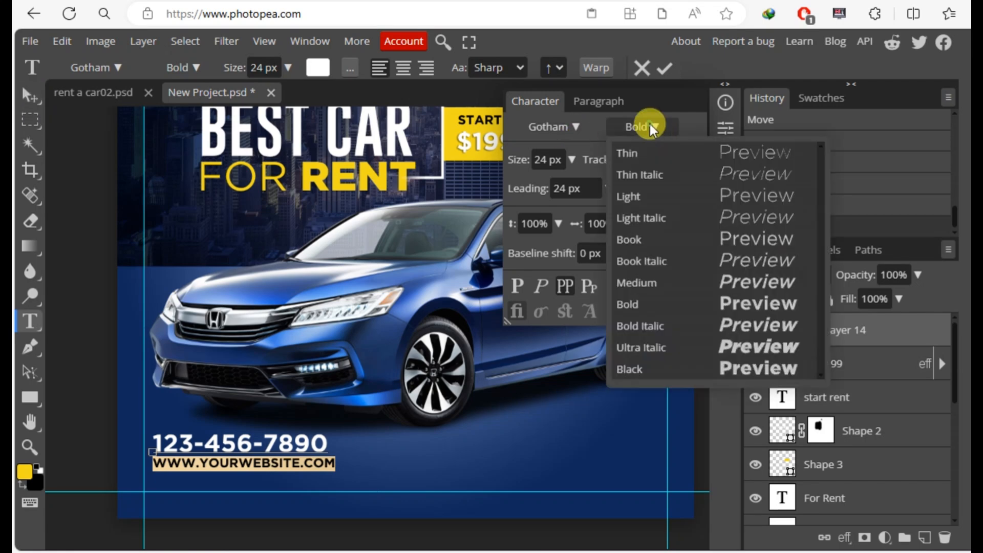
{"action": "left_click", "coordinate": [635, 240]}
Move the contact text slightly down and inward, just above the lower guide, leaving room beside the vertical guide.
{"action": "left_click", "coordinate": [30, 95]}
{"action": "left_click", "coordinate": [302, 534]}
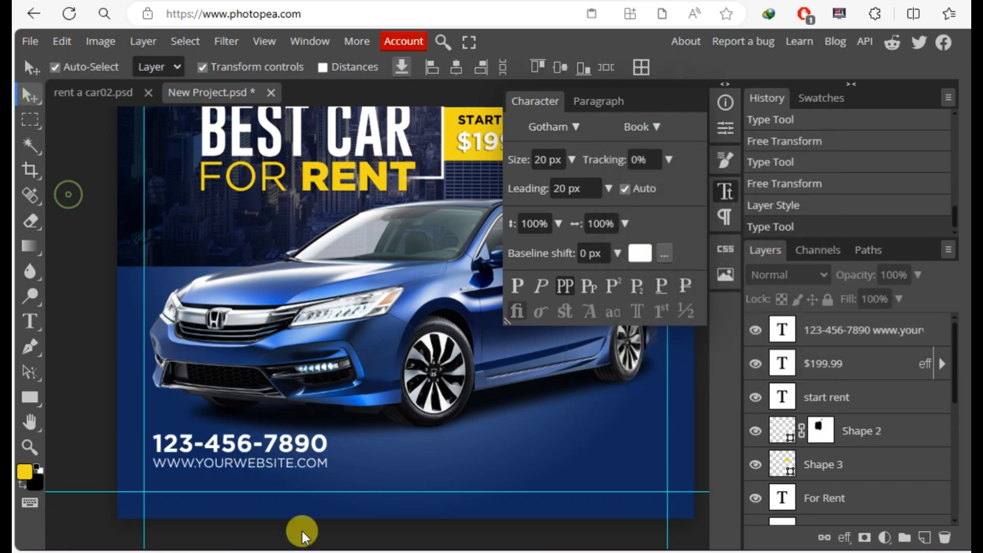
{"action": "left_click_drag", "start_coordinate": [319, 446], "coordinate": [331, 462]}
Draw a narrow yellow rectangle in front of the contact text and stretch its width to 136%, fitted to the guides.
{"action": "left_click", "coordinate": [29, 395]}
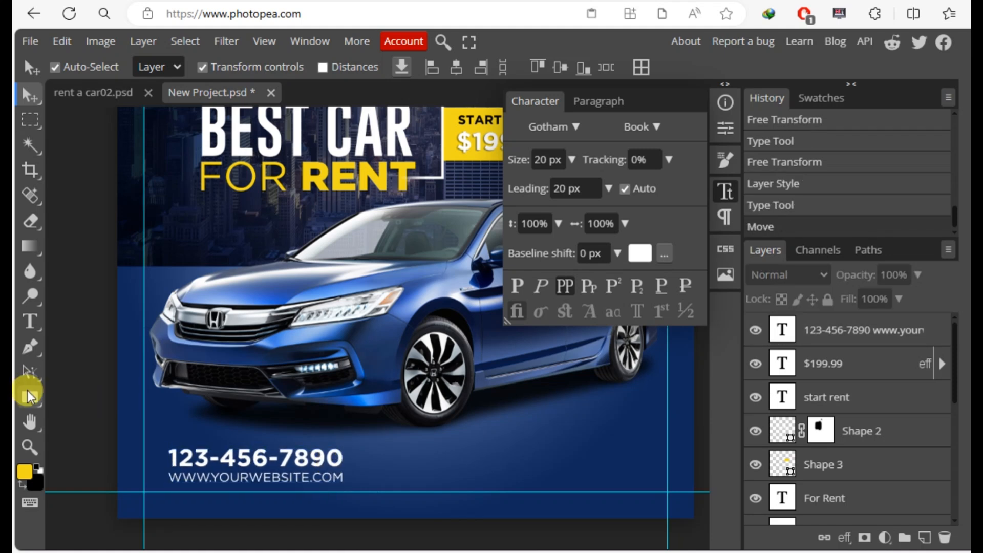
{"action": "left_click_drag", "start_coordinate": [145, 444], "coordinate": [163, 471]}
{"action": "left_click", "coordinate": [29, 95]}
{"action": "left_click", "coordinate": [148, 469]}
{"action": "left_click", "coordinate": [725, 190]}
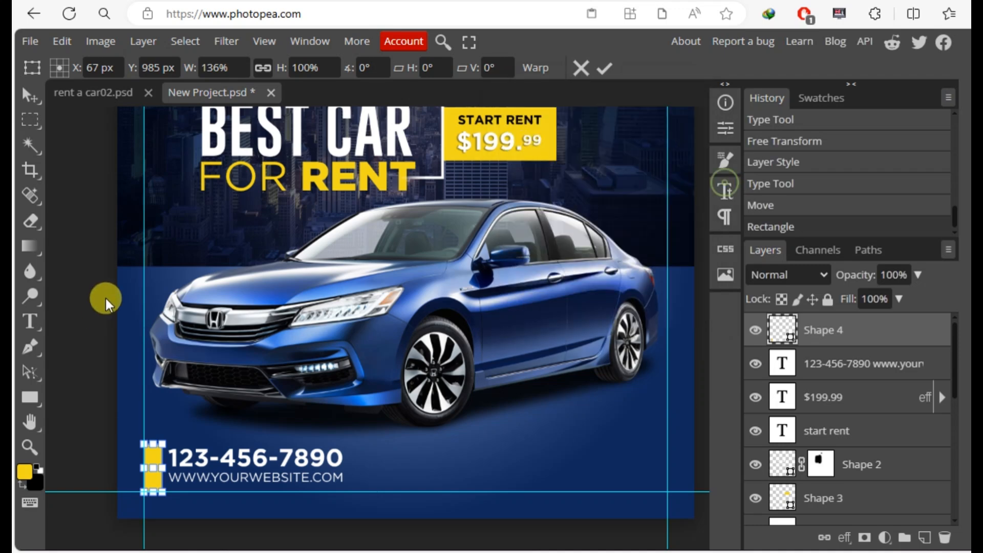
{"action": "key", "text": "ctrl+minus"}
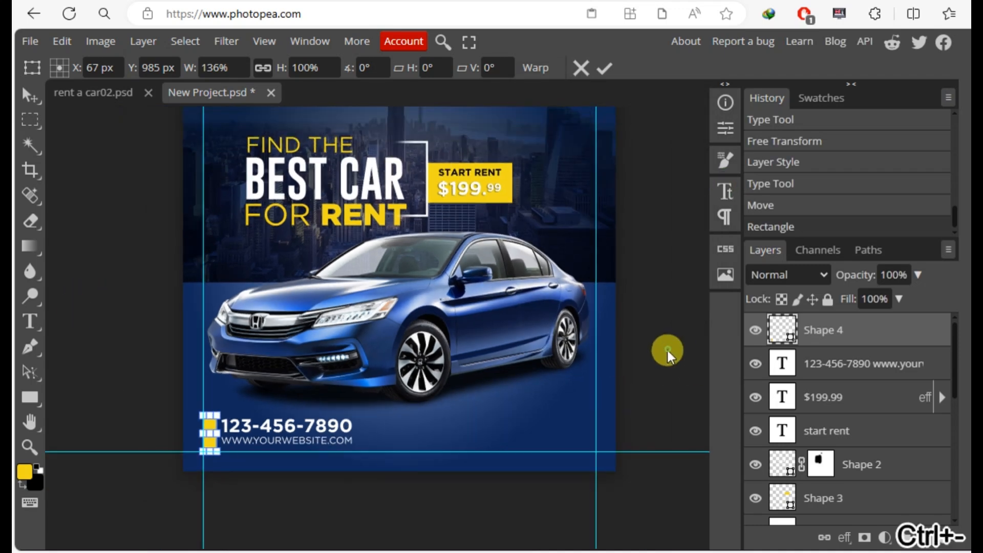
{"action": "left_click", "coordinate": [605, 68]}
Scale the contact text down to about 83% and nudge it down beside the yellow bar.
{"action": "left_click", "coordinate": [34, 452]}
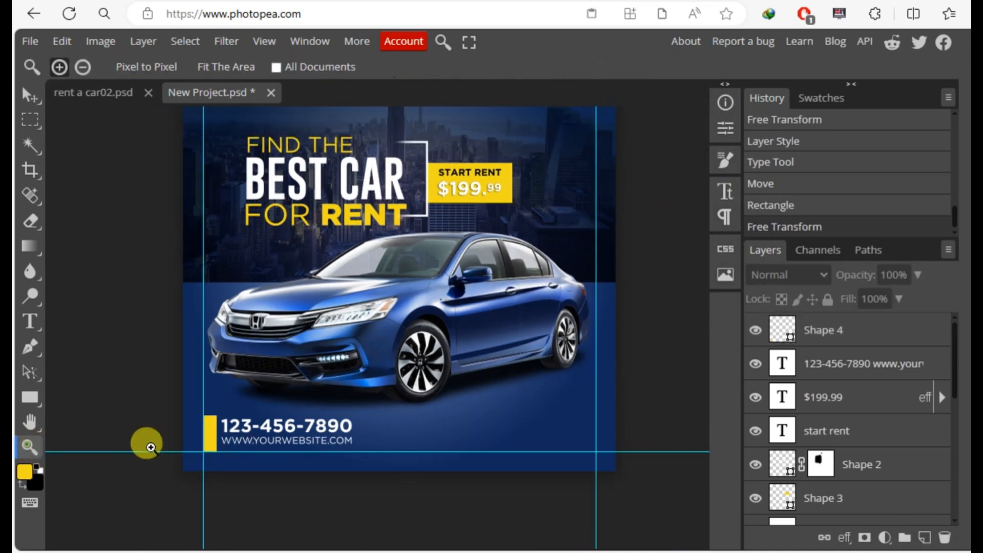
{"action": "left_click", "coordinate": [486, 408]}
{"action": "left_click", "coordinate": [30, 95]}
{"action": "left_click", "coordinate": [302, 432]}
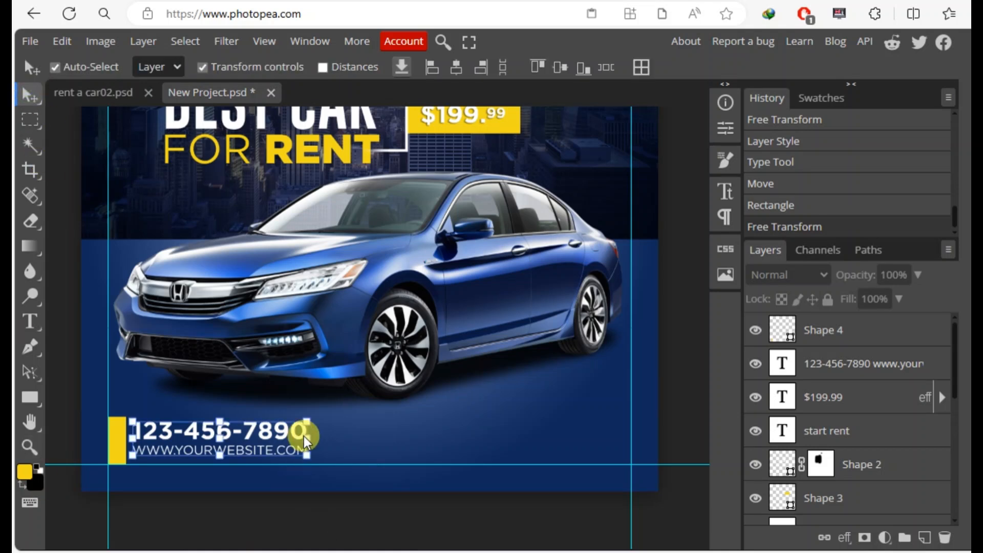
{"action": "key", "text": "ctrl+t"}
{"action": "left_click_drag", "start_coordinate": [303, 436], "coordinate": [277, 450]}
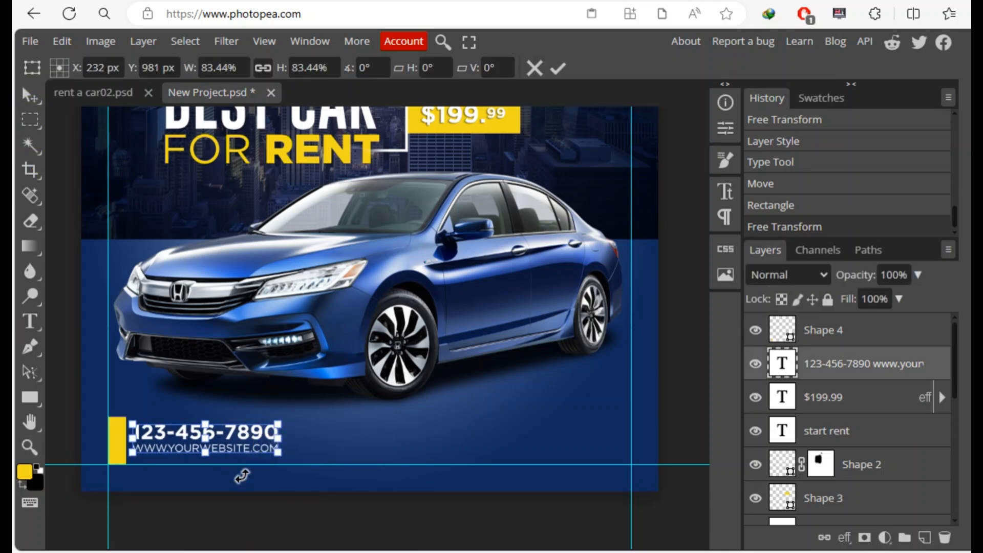
{"action": "key", "text": "Down"}
{"action": "key", "text": "Down"}
{"action": "key", "text": "Down"}
{"action": "key", "text": "Down"}
{"action": "key", "text": "Down"}
{"action": "key", "text": "Down"}
{"action": "left_click", "coordinate": [555, 71]}
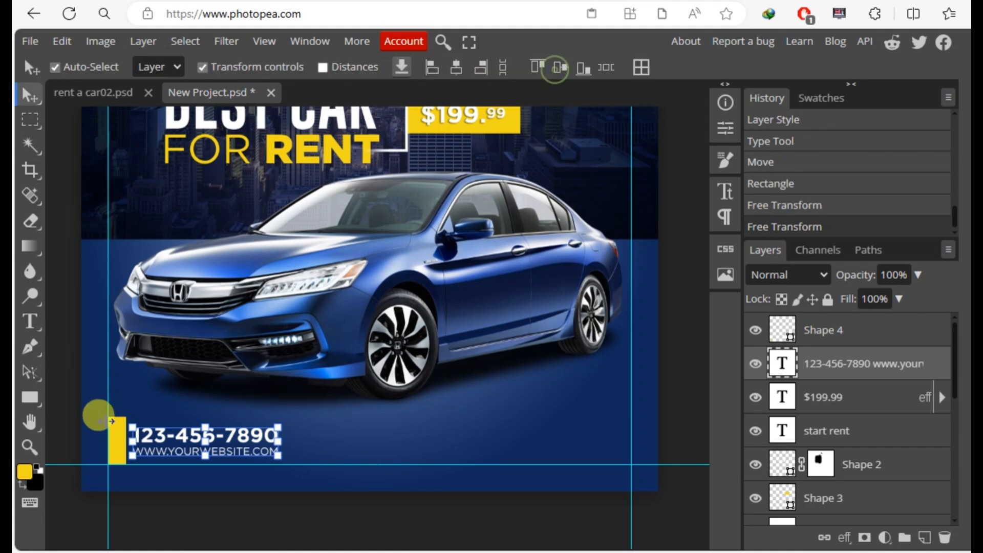
Scale the yellow bar down to about 81% in the guide corner and move the contact text slightly down beside it.
{"action": "left_click", "coordinate": [59, 373]}
{"action": "left_click", "coordinate": [124, 443]}
{"action": "left_click_drag", "start_coordinate": [128, 418], "coordinate": [123, 427]}
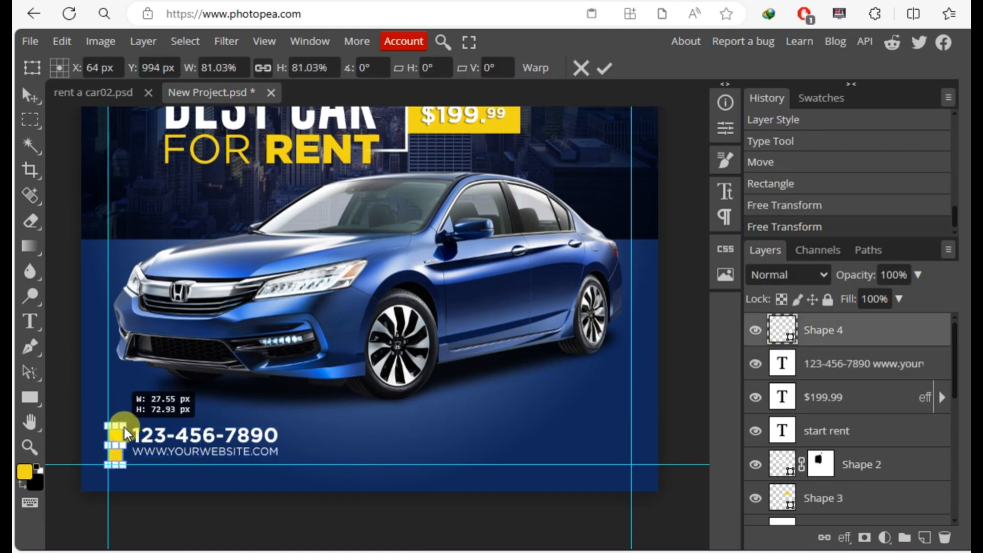
{"action": "left_click", "coordinate": [607, 81]}
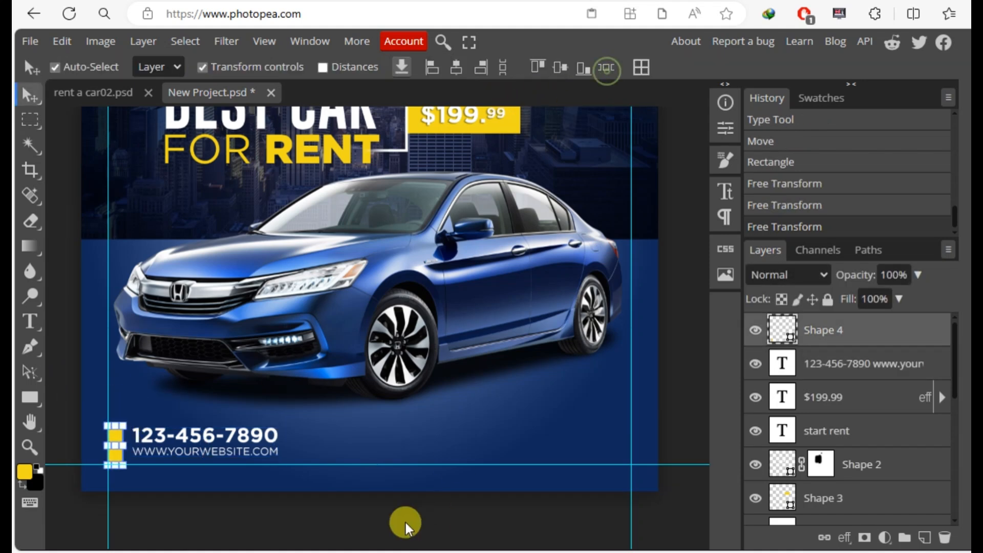
{"action": "left_click_drag", "start_coordinate": [263, 450], "coordinate": [263, 454]}
{"action": "left_click", "coordinate": [273, 526]}
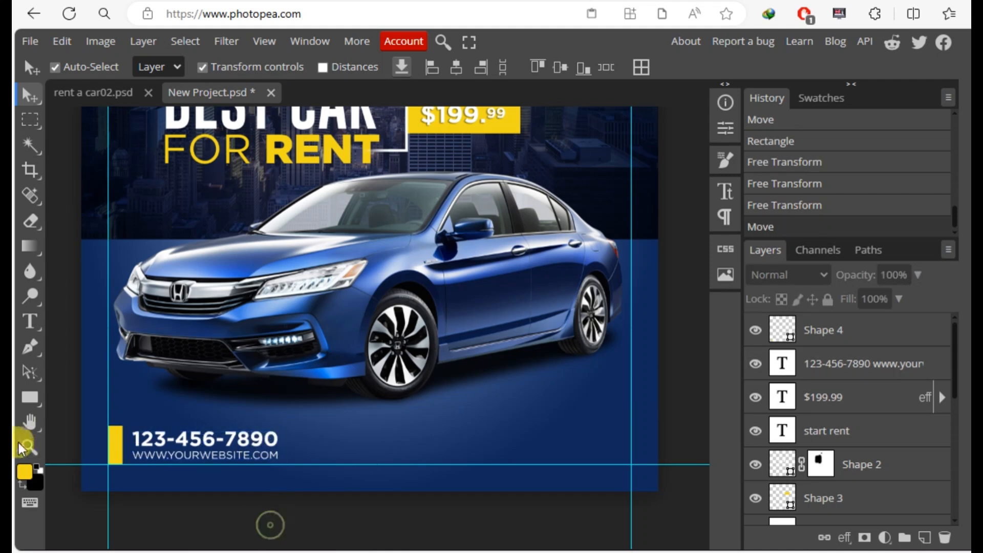
Draw a yellow rectangle about 244 by 81 px across from the contact text, with all corner radii set to 30.
{"action": "left_click", "coordinate": [29, 398]}
{"action": "left_click_drag", "start_coordinate": [417, 422], "coordinate": [547, 465]}
{"action": "left_click", "coordinate": [726, 128]}
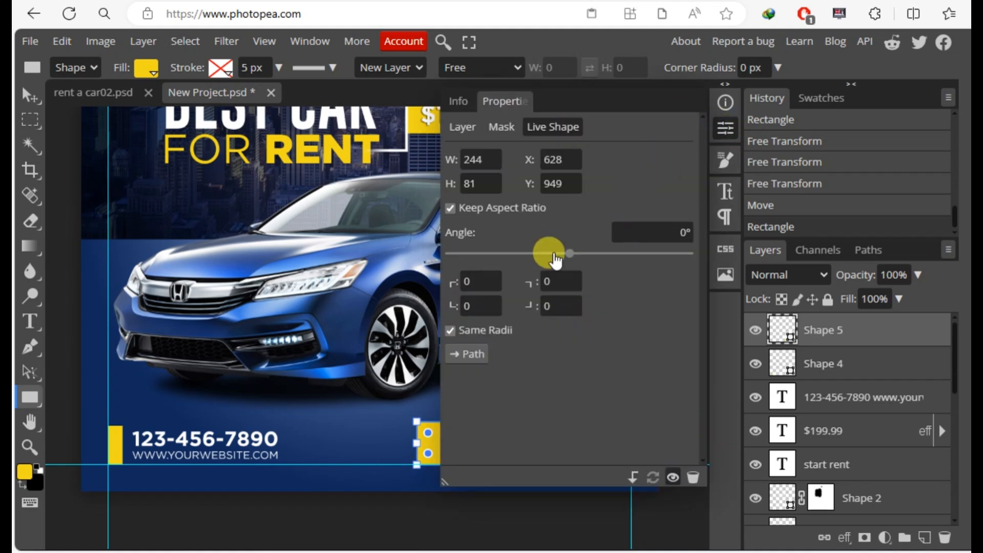
{"action": "left_click", "coordinate": [550, 281]}
{"action": "type", "text": "30"}
{"action": "key", "text": "Return"}
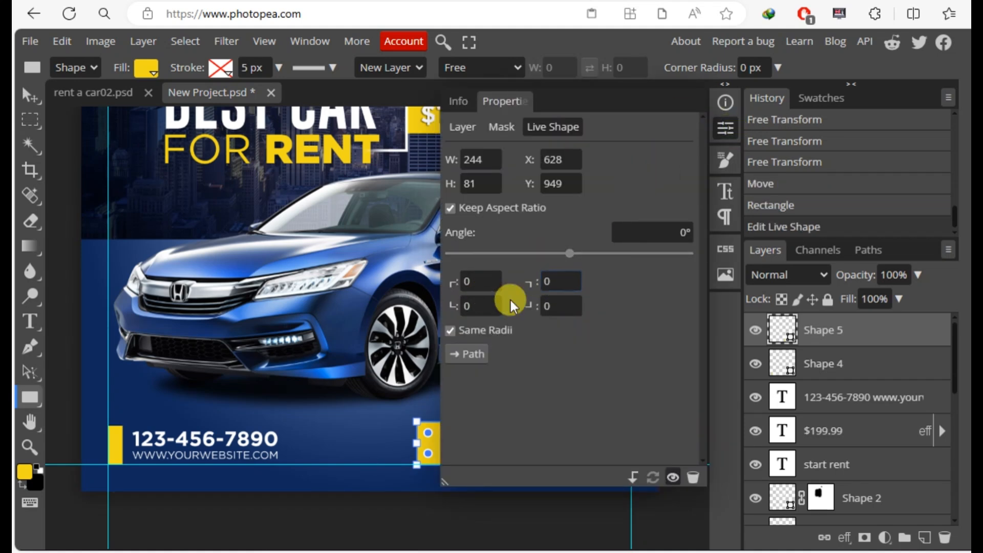
{"action": "left_click", "coordinate": [563, 279]}
{"action": "left_click_drag", "start_coordinate": [568, 277], "coordinate": [441, 293]}
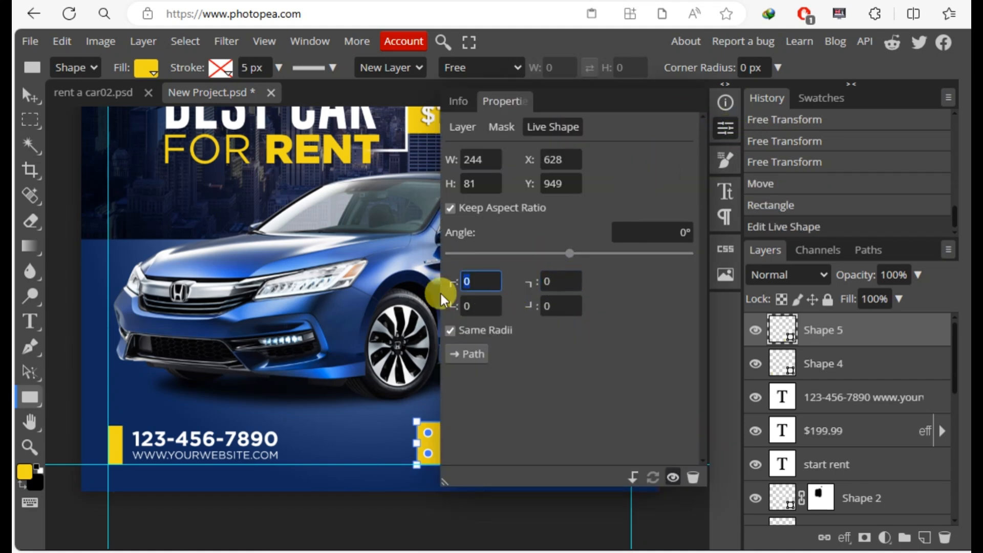
{"action": "type", "text": "30"}
{"action": "key", "text": "Tab"}
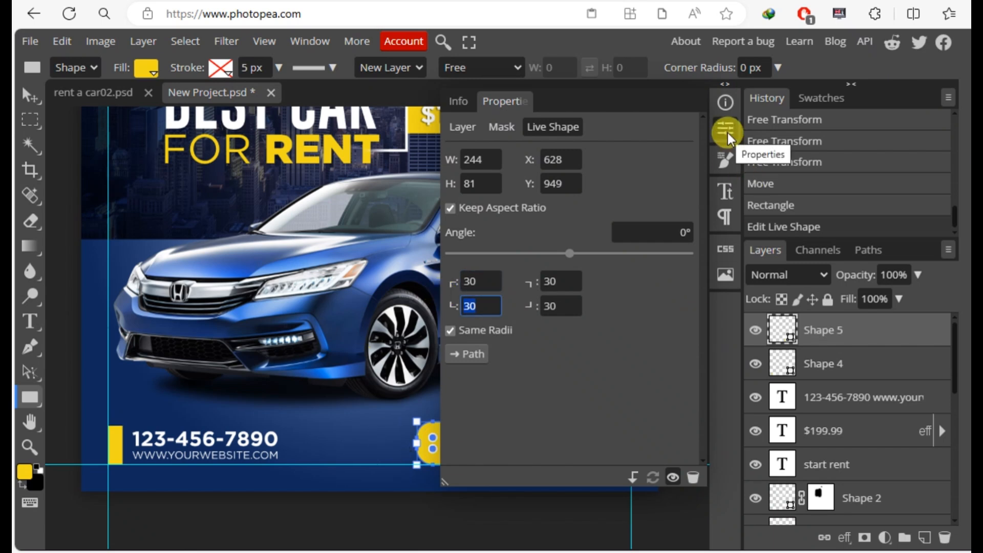
Increase all corner radii of the yellow button shape to 50.
{"action": "left_click", "coordinate": [481, 279]}
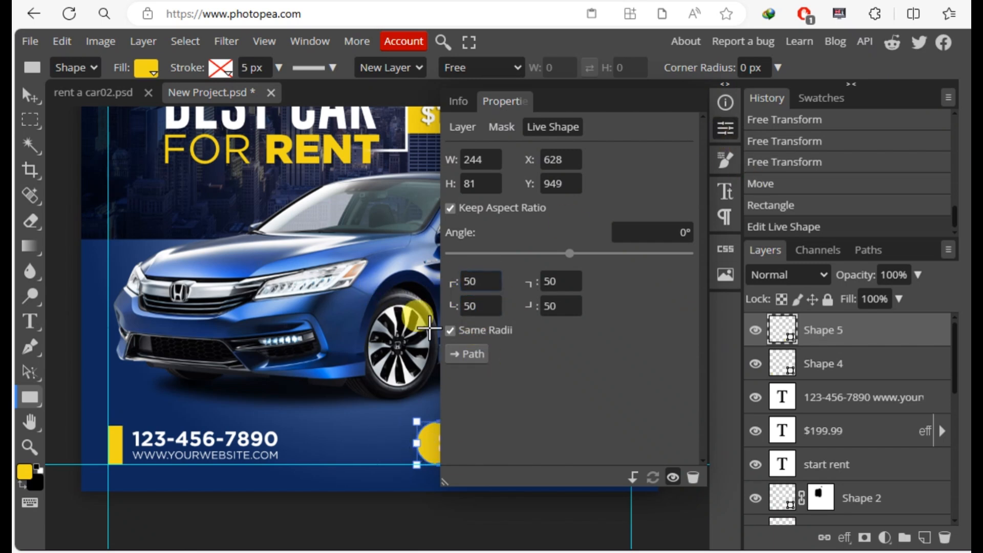
{"action": "left_click", "coordinate": [726, 128]}
{"action": "left_click", "coordinate": [30, 96]}
{"action": "left_click", "coordinate": [270, 477]}
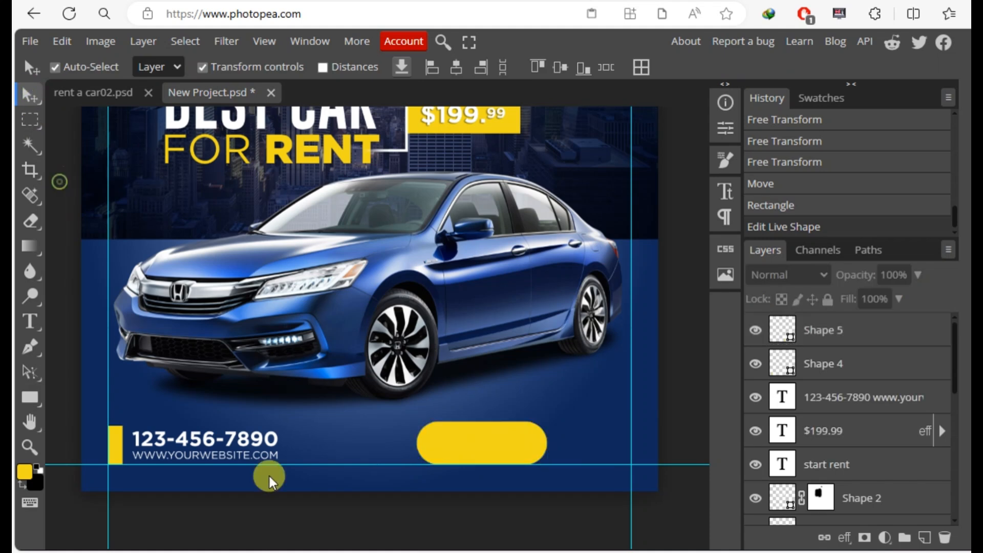
Set all corner radii of the yellow button shape to 100.
{"action": "left_click", "coordinate": [513, 434]}
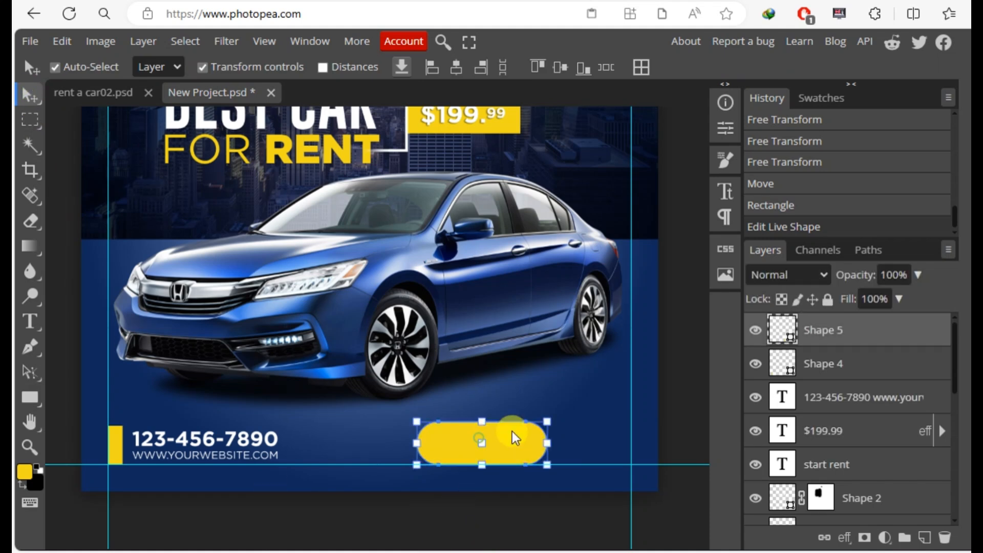
{"action": "left_click", "coordinate": [732, 143]}
{"action": "left_click", "coordinate": [486, 283]}
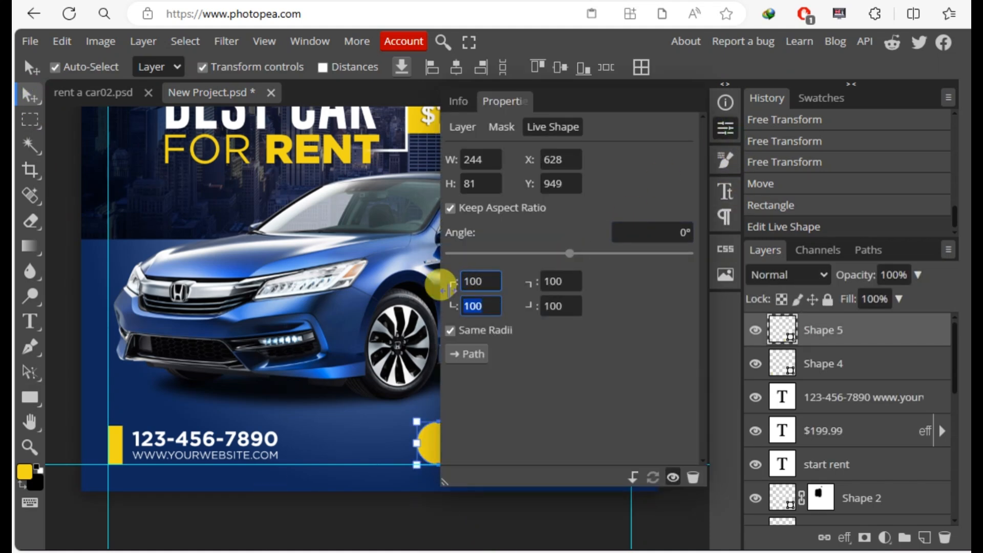
{"action": "left_click", "coordinate": [723, 128]}
{"action": "left_click", "coordinate": [487, 505]}
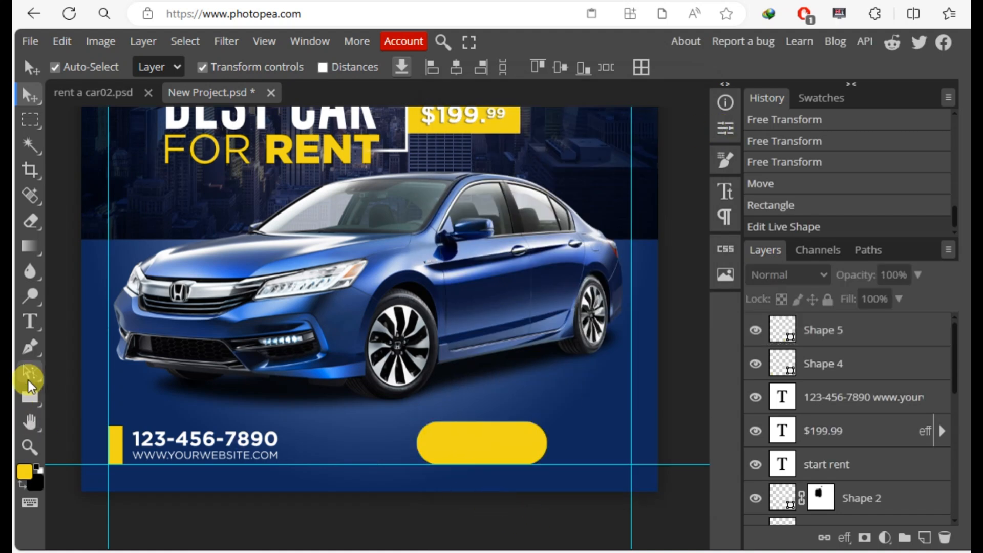
Add a text layer reading "BOOK NOW" beside the yellow button shape.
{"action": "left_click", "coordinate": [33, 322]}
{"action": "left_click", "coordinate": [377, 443]}
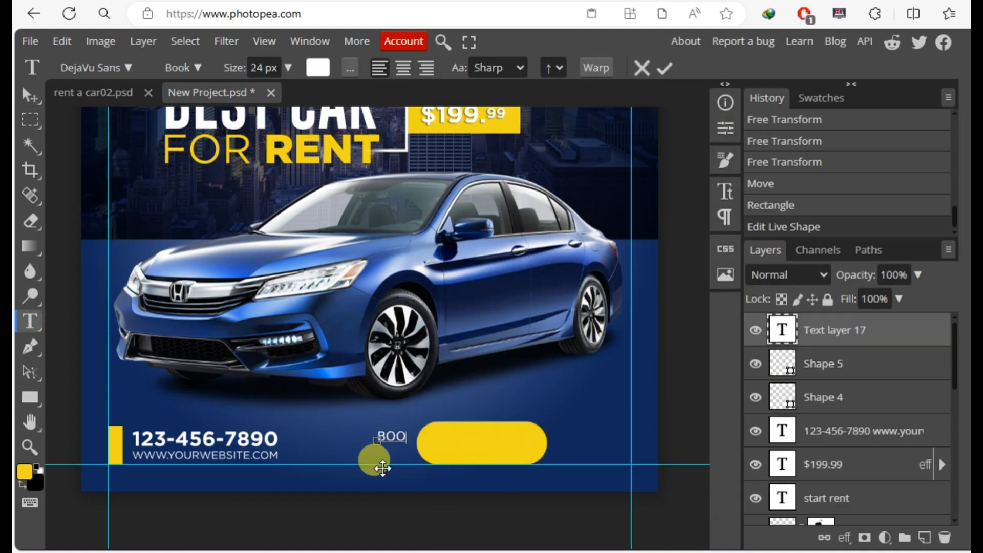
{"action": "left_click", "coordinate": [29, 96]}
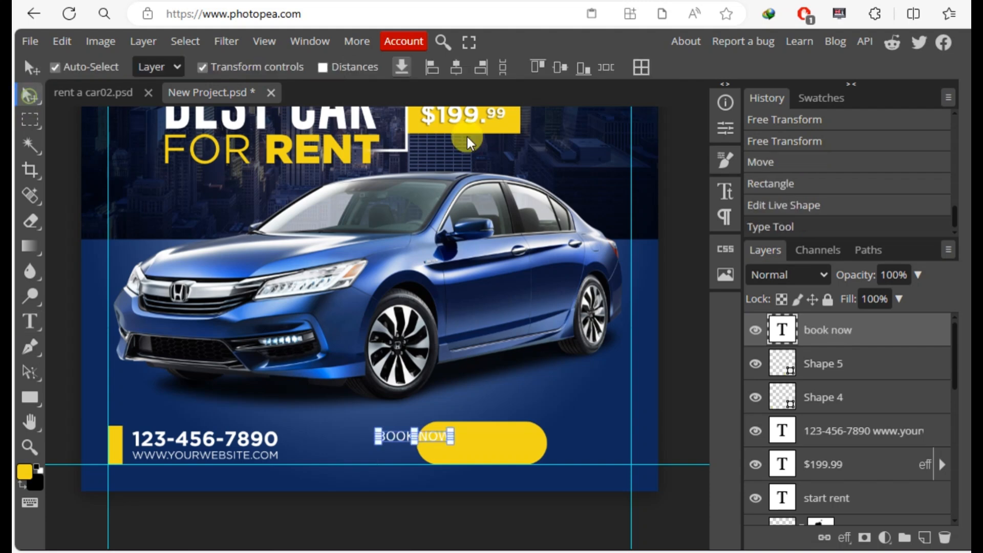
Set the "BOOK NOW" text to Gotham Black and enlarge it to about 36 px.
{"action": "left_click", "coordinate": [723, 194]}
{"action": "left_click", "coordinate": [651, 127]}
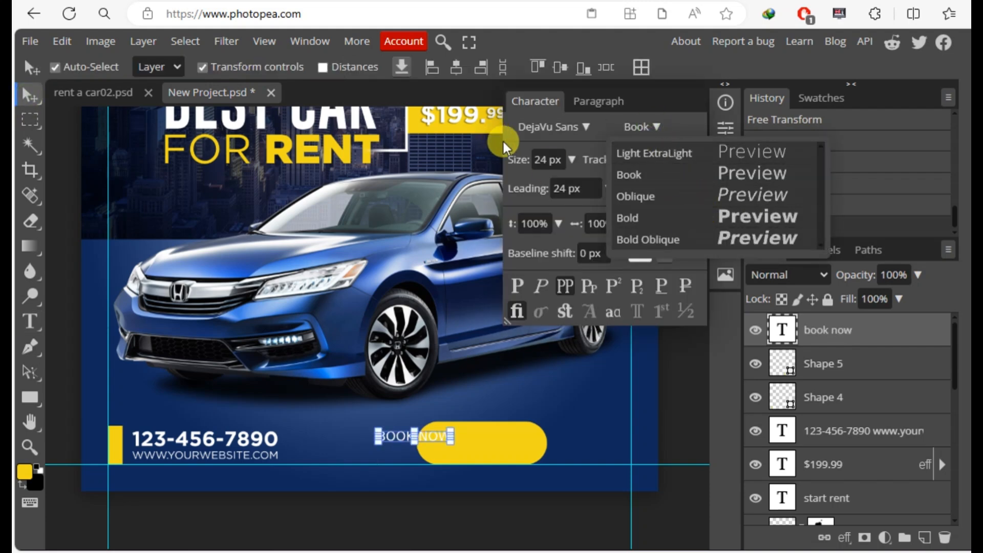
{"action": "left_click", "coordinate": [551, 128]}
{"action": "left_click", "coordinate": [560, 177]}
{"action": "left_click", "coordinate": [640, 126]}
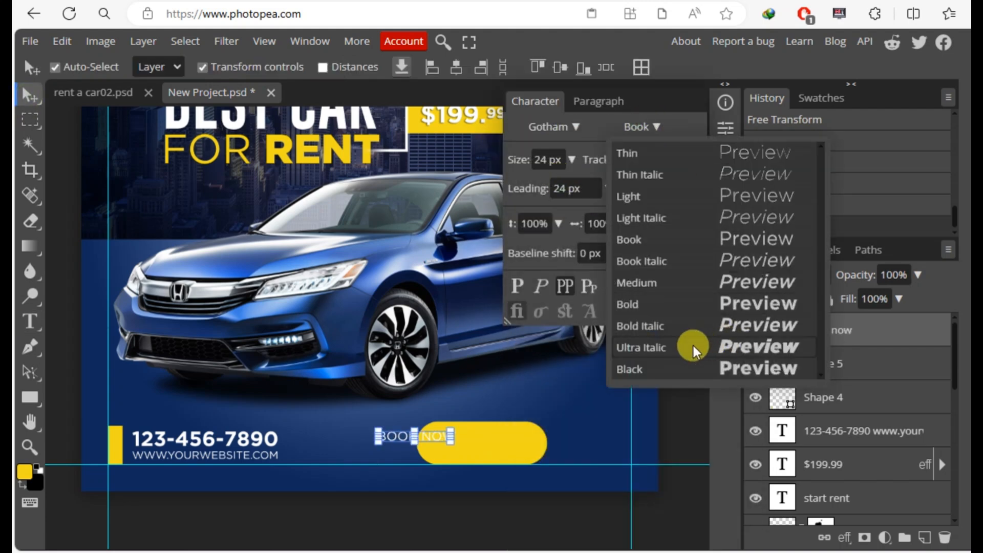
{"action": "left_click", "coordinate": [650, 370]}
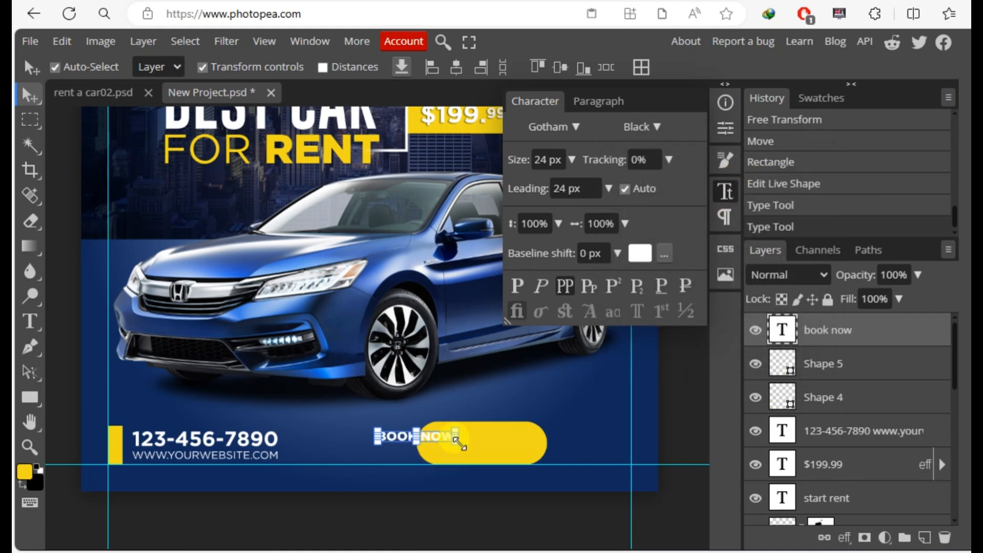
{"action": "left_click_drag", "start_coordinate": [457, 443], "coordinate": [519, 436]}
Colour the "BOOK NOW" text black (000000) and centre it inside the yellow button.
{"action": "left_click", "coordinate": [639, 252]}
{"action": "left_click", "coordinate": [254, 338]}
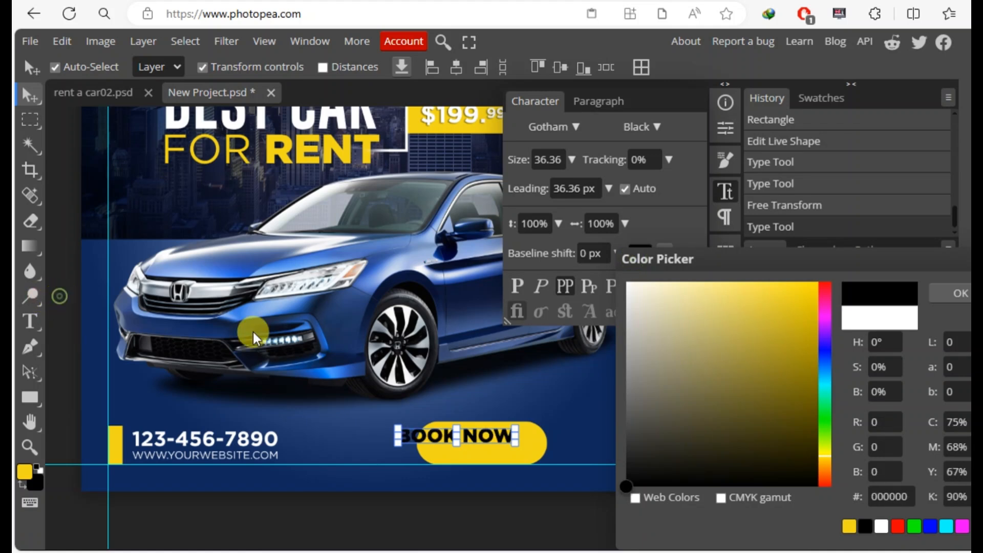
{"action": "left_click", "coordinate": [947, 293]}
{"action": "left_click_drag", "start_coordinate": [483, 439], "coordinate": [509, 454]}
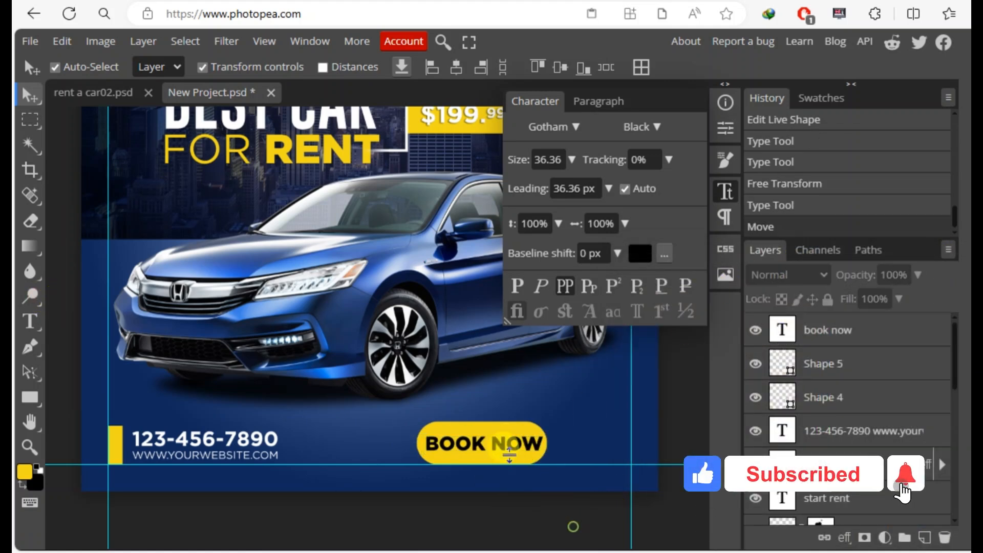
Widen the yellow button shape behind "BOOK NOW" to about 116% by extending its left side.
{"action": "left_click", "coordinate": [430, 432]}
{"action": "left_click_drag", "start_coordinate": [417, 442], "coordinate": [397, 443]}
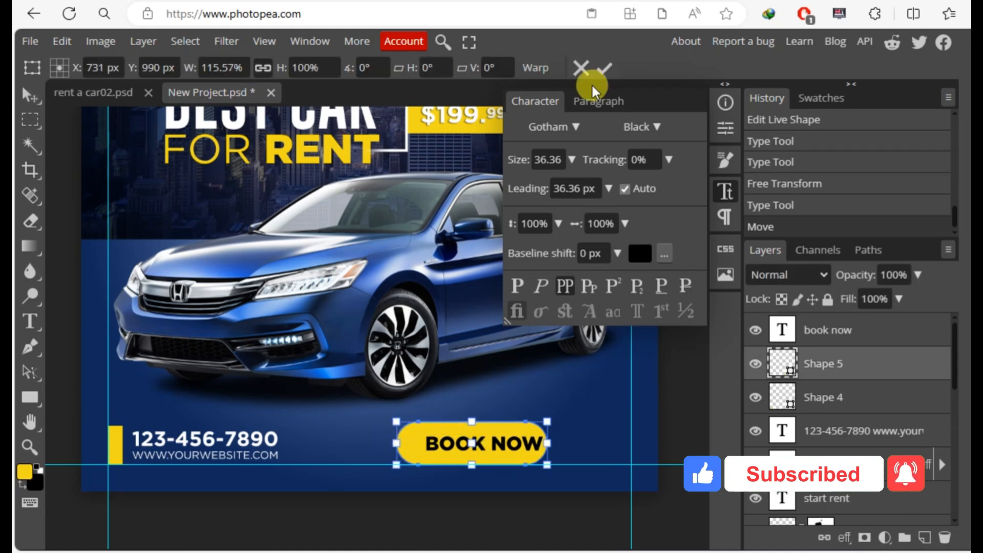
{"action": "left_click", "coordinate": [604, 68]}
Re-centre the "BOOK NOW" text inside the widened yellow button and close the character settings.
{"action": "left_click", "coordinate": [478, 516]}
{"action": "left_click", "coordinate": [506, 453]}
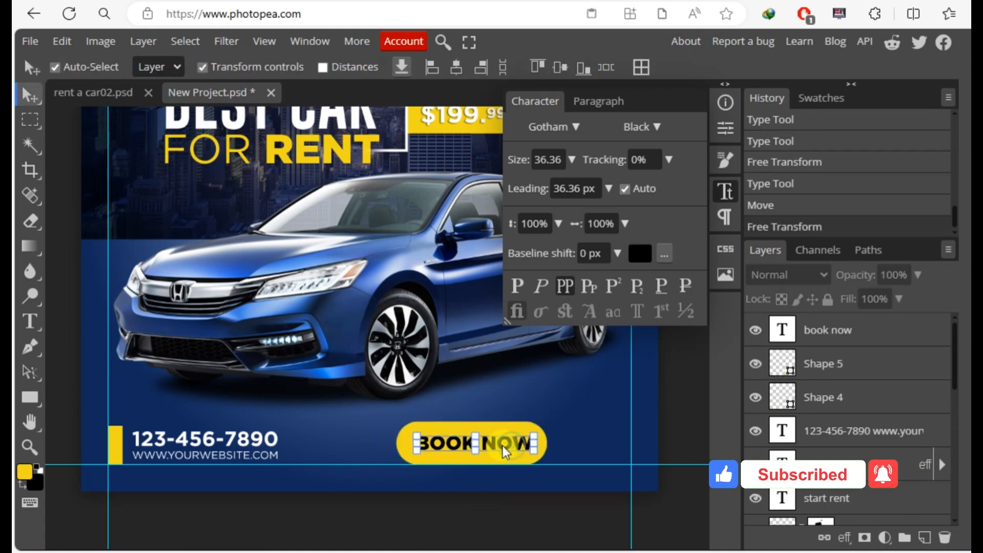
{"action": "left_click_drag", "start_coordinate": [506, 452], "coordinate": [501, 447]}
{"action": "left_click", "coordinate": [726, 193]}
{"action": "left_click", "coordinate": [677, 392]}
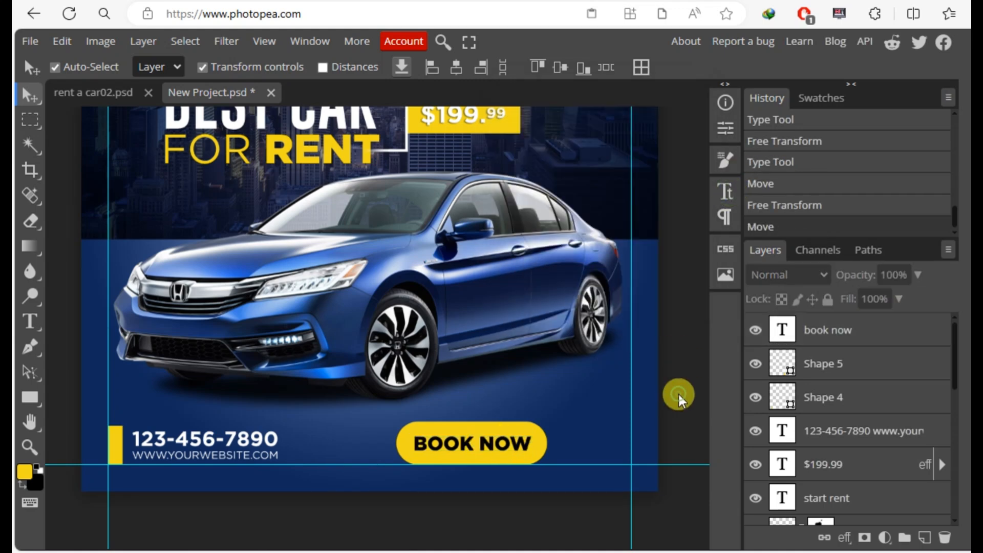
Draw a tall yellow vertical bar filling the right margin between the guide and the canvas edge, beside the headline and car.
{"action": "key", "text": "ctrl+minus"}
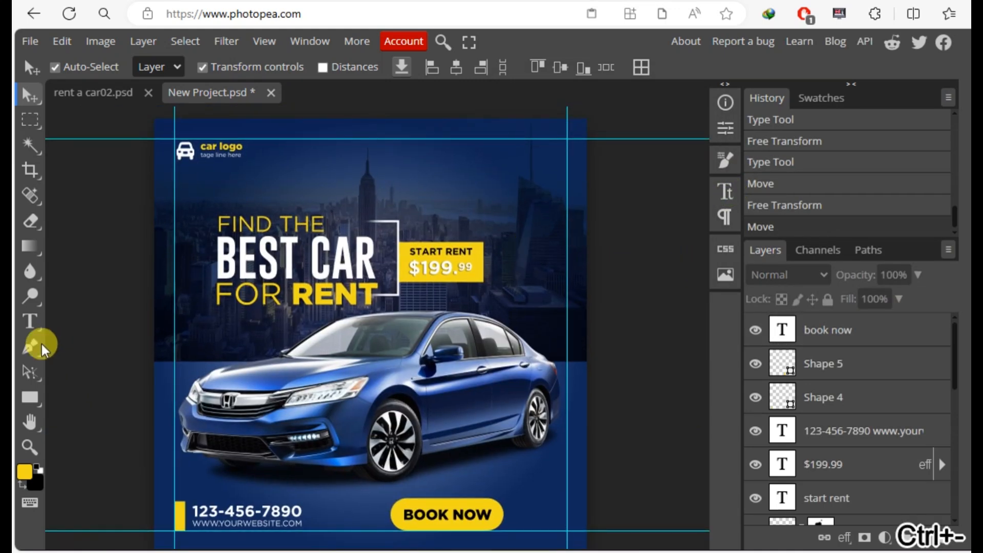
{"action": "left_click", "coordinate": [30, 397]}
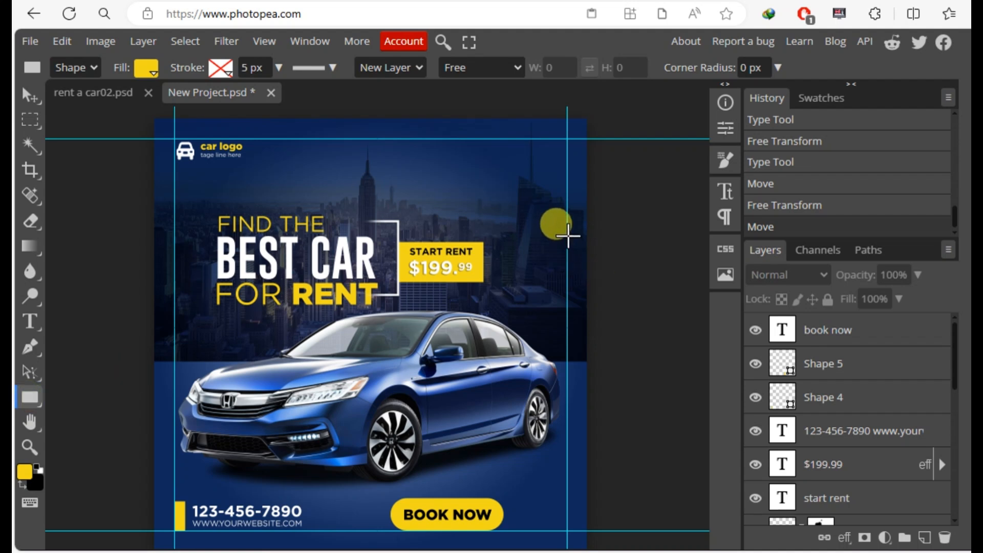
{"action": "left_click_drag", "start_coordinate": [567, 236], "coordinate": [587, 421]}
{"action": "left_click", "coordinate": [29, 96]}
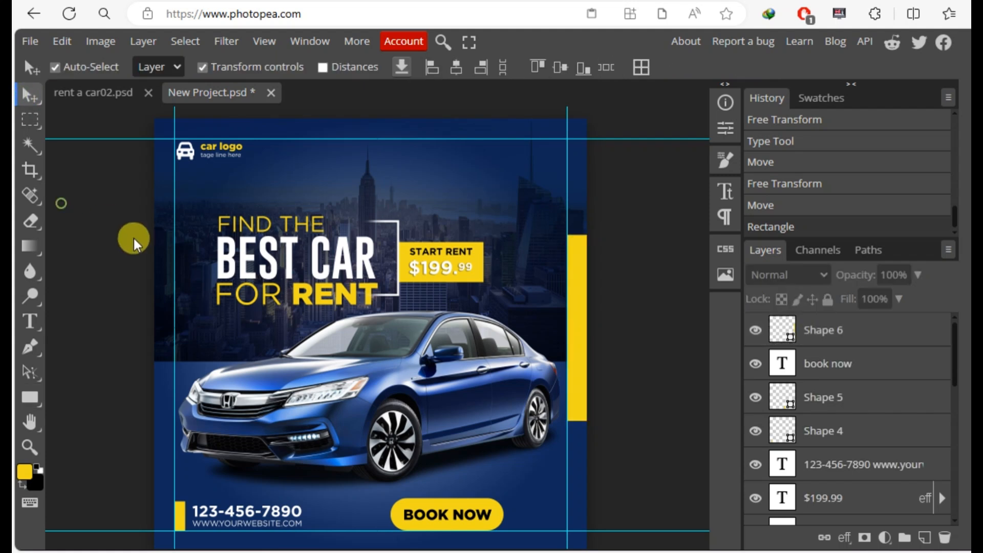
Duplicate the yellow vertical bar and place the copy in the left margin, slightly lower than the original.
{"action": "left_click", "coordinate": [584, 355]}
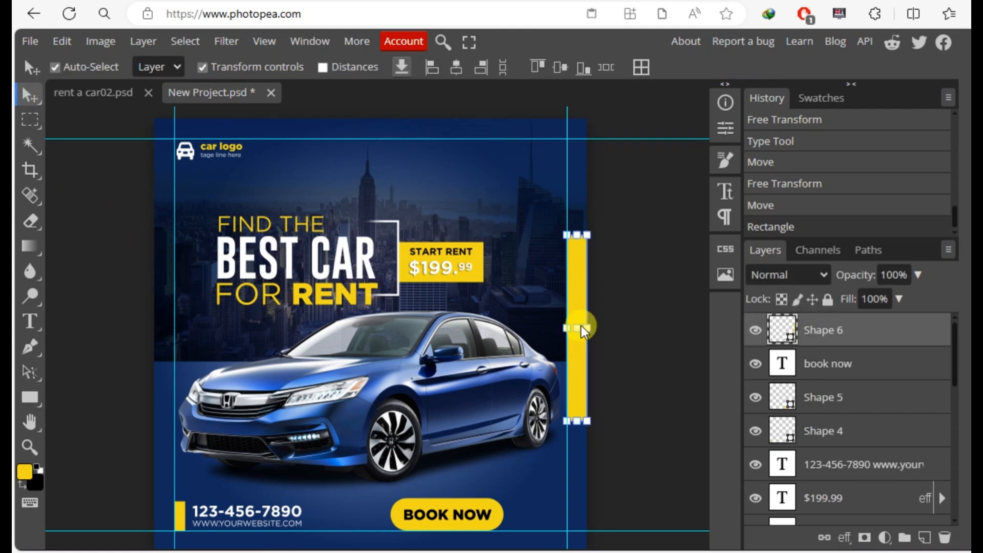
{"action": "key", "text": "ctrl+j"}
{"action": "left_click_drag", "start_coordinate": [573, 279], "coordinate": [164, 332]}
{"action": "left_click", "coordinate": [108, 320]}
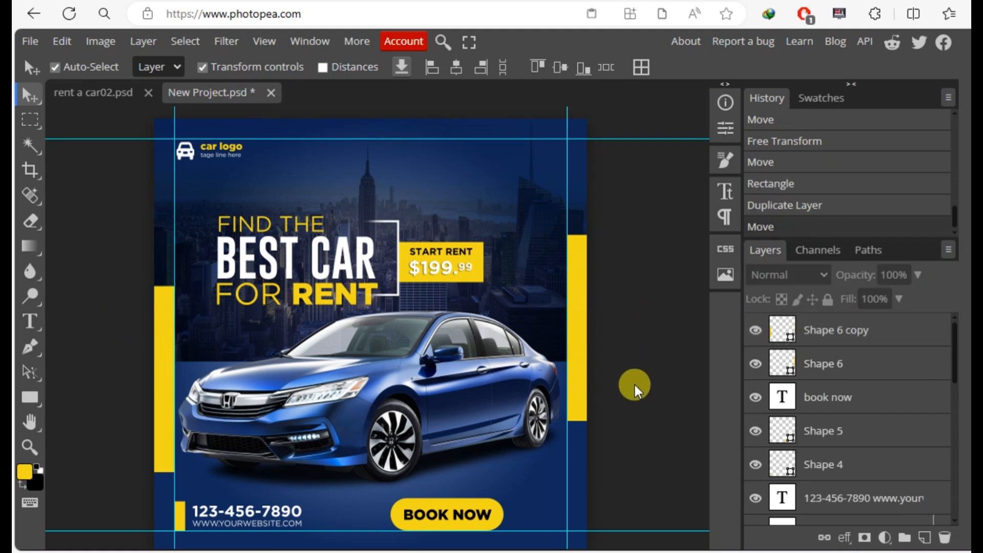
Draw a large yellow rectangle over the lower-right corner of the design, extending beyond the canvas edge.
{"action": "scroll", "coordinate": [635, 385], "scroll_direction": "down", "scroll_amount": 2}
{"action": "left_click", "coordinate": [30, 397]}
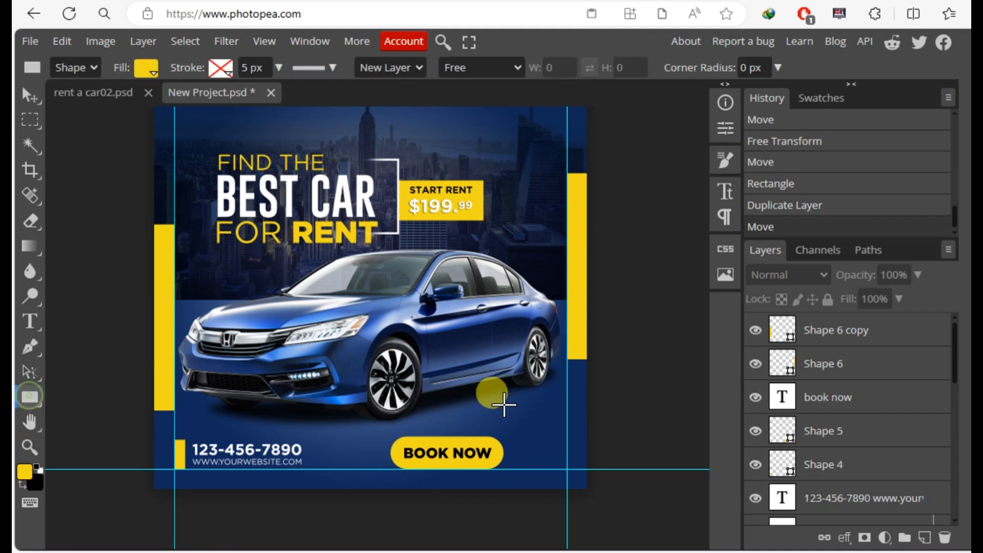
{"action": "left_click_drag", "start_coordinate": [450, 400], "coordinate": [655, 453]}
{"action": "left_click", "coordinate": [29, 95]}
{"action": "left_click", "coordinate": [118, 338]}
Rotate the new yellow rectangle to about -35.6°, then widen and reposition it so only a triangle fills the lower-right corner.
{"action": "left_click", "coordinate": [561, 462]}
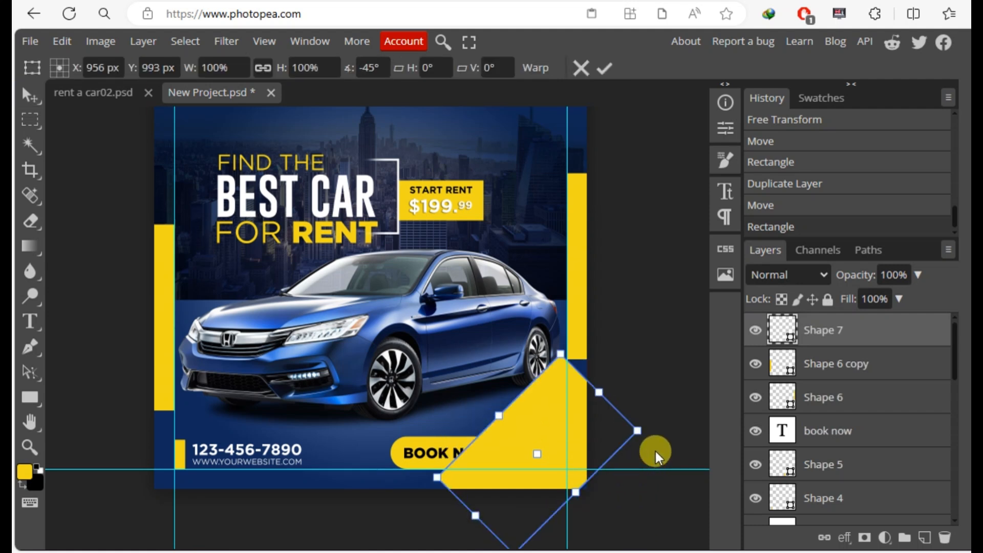
{"action": "left_click_drag", "start_coordinate": [538, 411], "coordinate": [581, 450]}
{"action": "left_click_drag", "start_coordinate": [665, 413], "coordinate": [625, 374]}
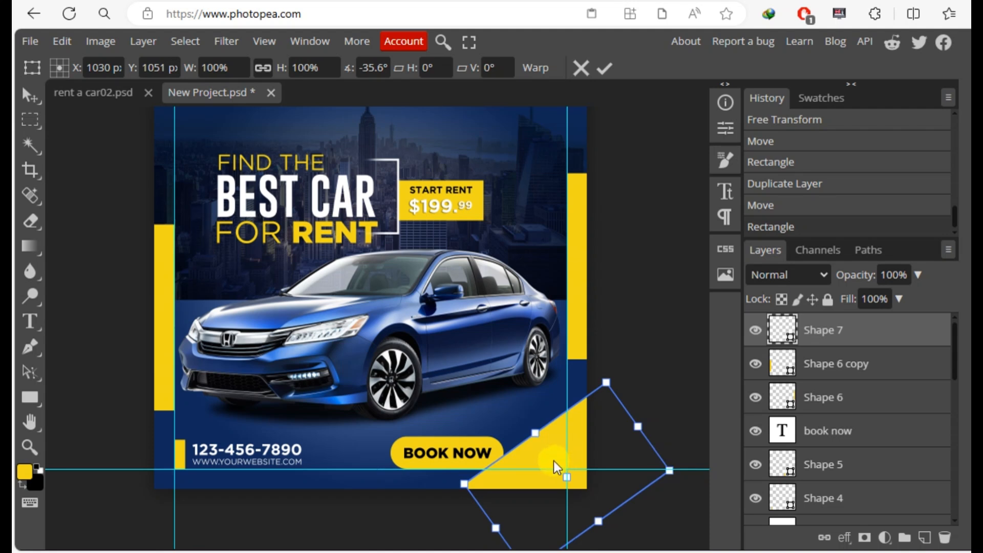
{"action": "left_click_drag", "start_coordinate": [554, 467], "coordinate": [569, 474]}
{"action": "left_click_drag", "start_coordinate": [501, 533], "coordinate": [477, 550]}
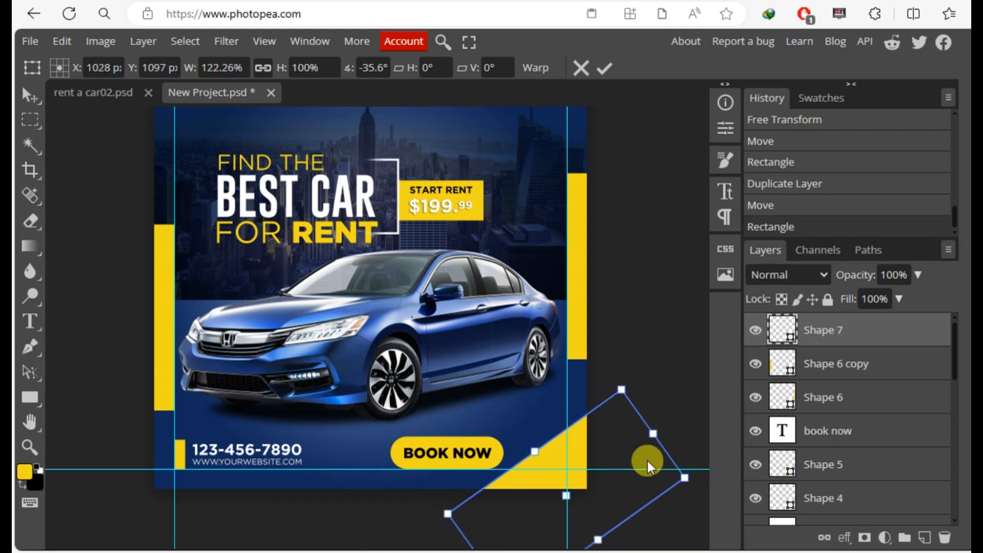
{"action": "left_click", "coordinate": [604, 68]}
Duplicate the rotated corner shape and move the copy to the upper-left corner as a matching yellow triangle.
{"action": "left_click", "coordinate": [524, 478]}
{"action": "key", "text": "ctrl+j"}
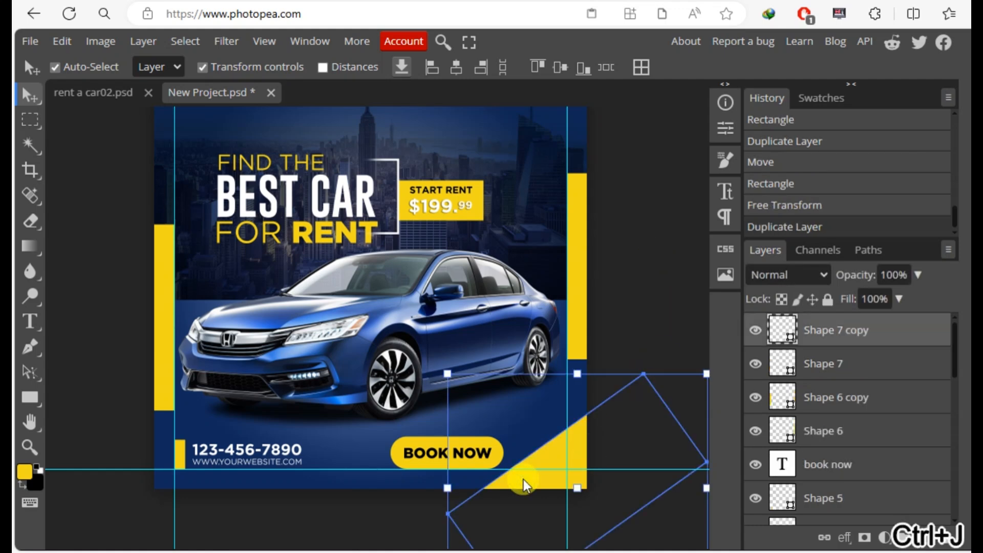
{"action": "left_click_drag", "start_coordinate": [449, 252], "coordinate": [493, 335]}
{"action": "left_click_drag", "start_coordinate": [616, 527], "coordinate": [183, 78]}
{"action": "left_click", "coordinate": [493, 125]}
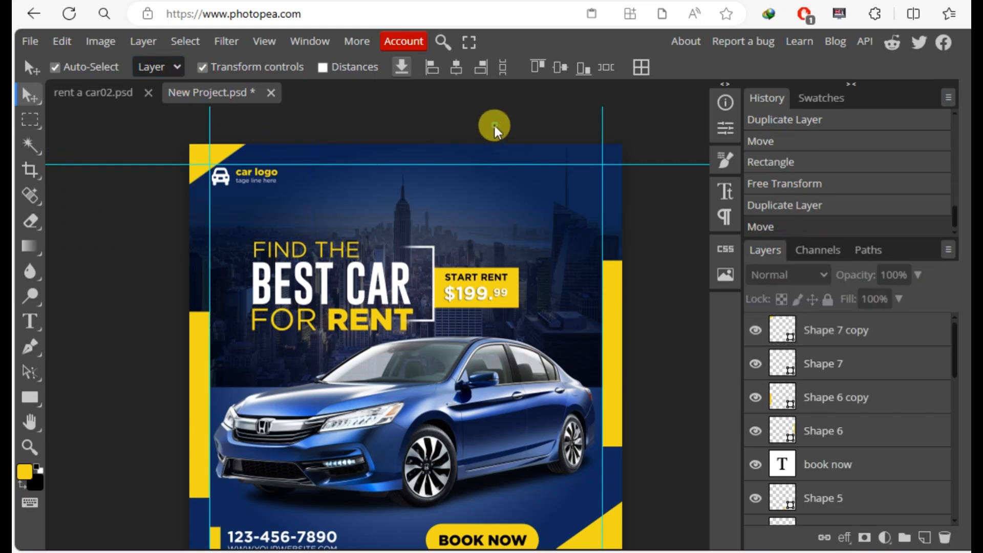
Nudge the car image slightly down, away from the headline.
{"action": "key", "text": "ctrl+minus"}
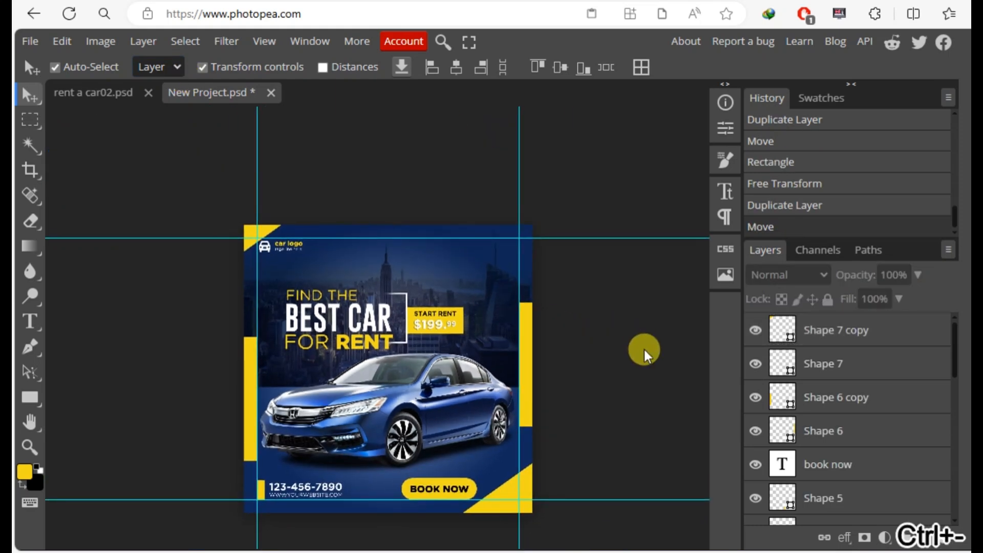
{"action": "key", "text": "ctrl+plus"}
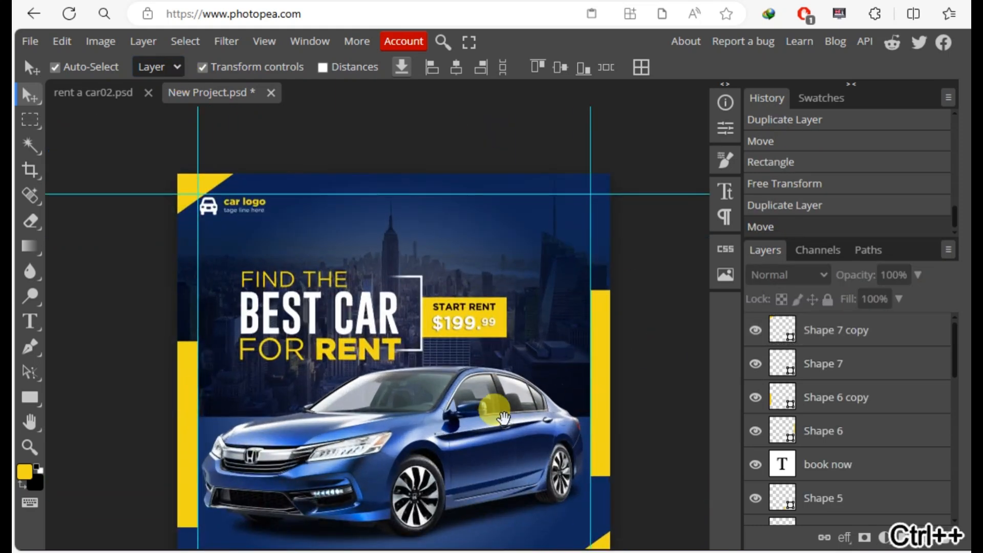
{"action": "left_click_drag", "start_coordinate": [487, 401], "coordinate": [499, 365]}
{"action": "left_click", "coordinate": [452, 385]}
{"action": "key", "text": "Down"}
{"action": "key", "text": "Down"}
{"action": "key", "text": "Down"}
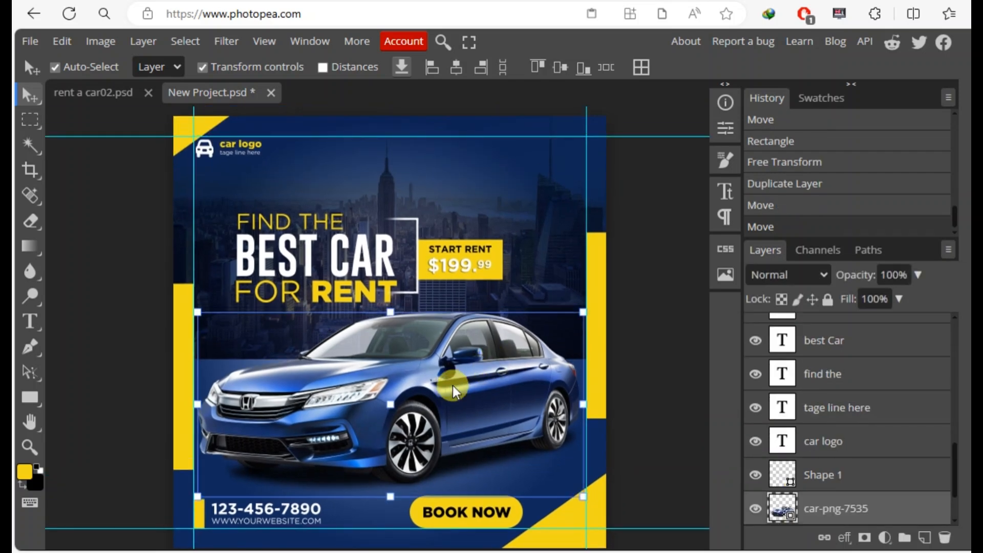
{"action": "left_click", "coordinate": [652, 318]}
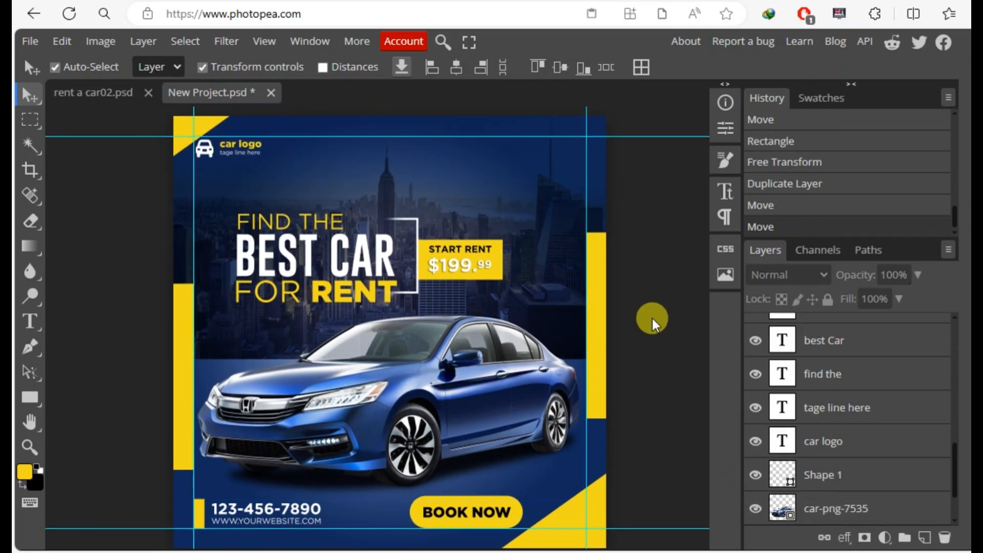
Copy the three social media icon shapes (Facebook, Instagram and Twitter) from the document rent a car02.psd.
{"action": "left_click_drag", "start_coordinate": [651, 229], "coordinate": [654, 299]}
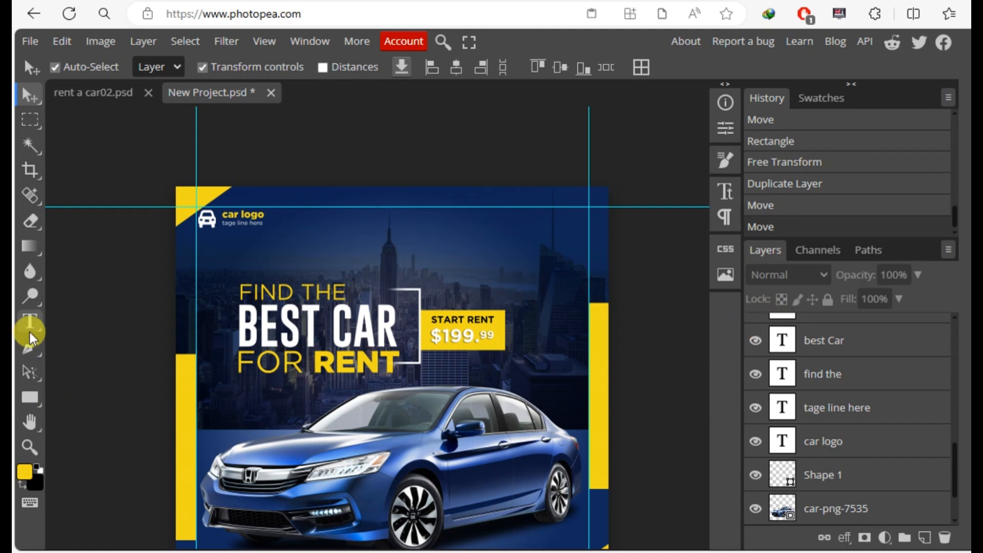
{"action": "left_click", "coordinate": [90, 93]}
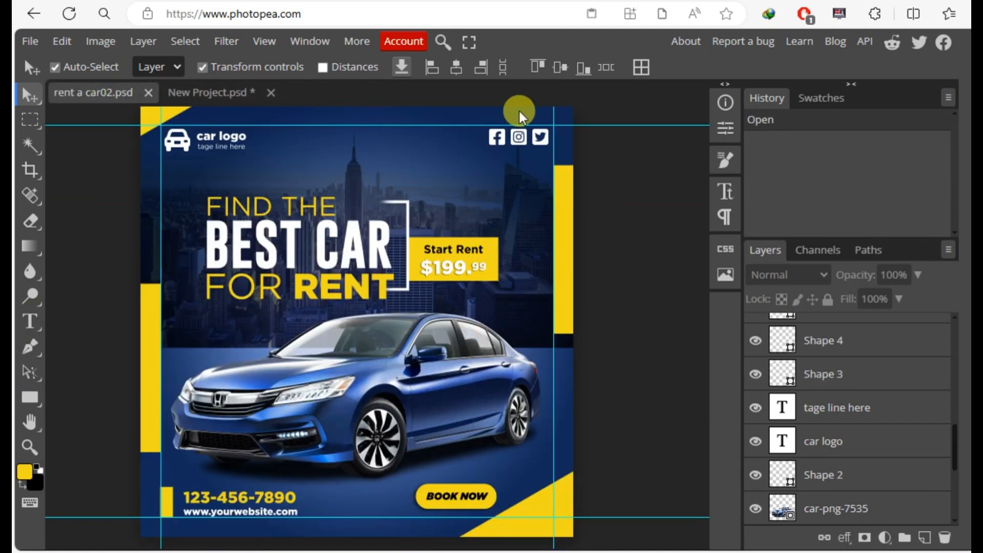
{"action": "left_click", "coordinate": [538, 148]}
{"action": "left_click", "coordinate": [819, 398]}
{"action": "left_click", "coordinate": [850, 328], "text": "shift"}
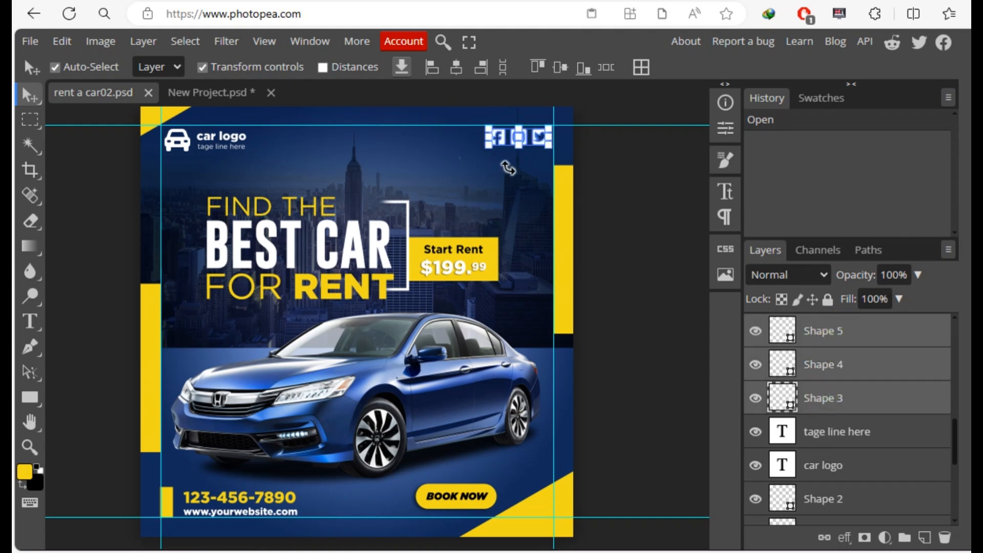
{"action": "left_click", "coordinate": [58, 42]}
{"action": "left_click", "coordinate": [106, 204]}
Paste the social media icons into New Project.psd at the design's upper right and bring them to the front.
{"action": "left_click", "coordinate": [217, 92]}
{"action": "left_click", "coordinate": [62, 41]}
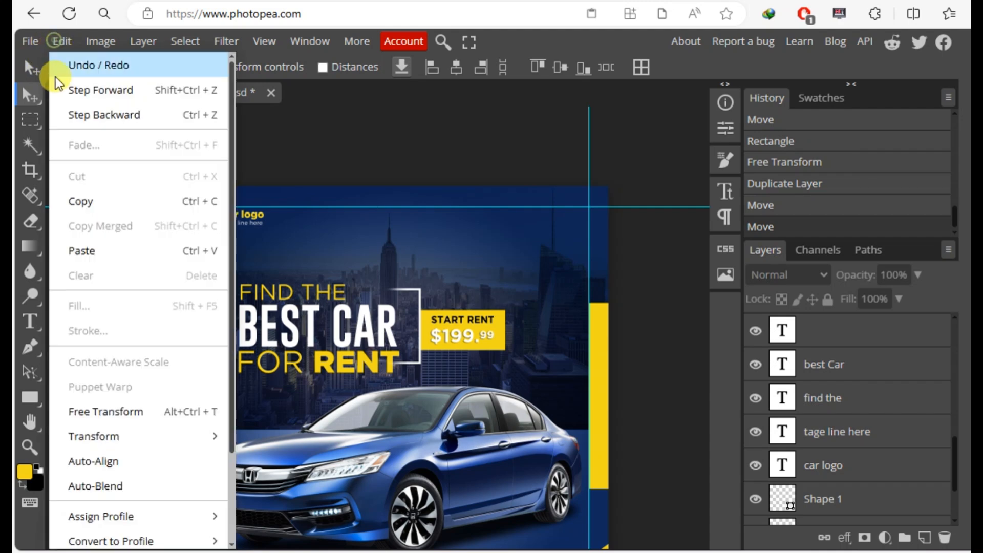
{"action": "left_click", "coordinate": [87, 251]}
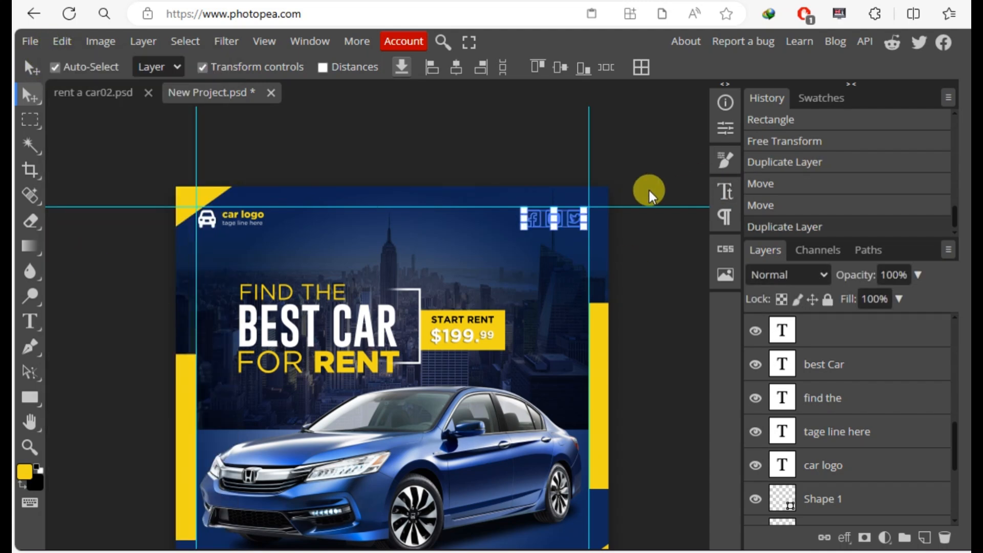
{"action": "key", "text": "ctrl+shift+bracketright"}
{"action": "left_click_drag", "start_coordinate": [616, 388], "coordinate": [599, 340]}
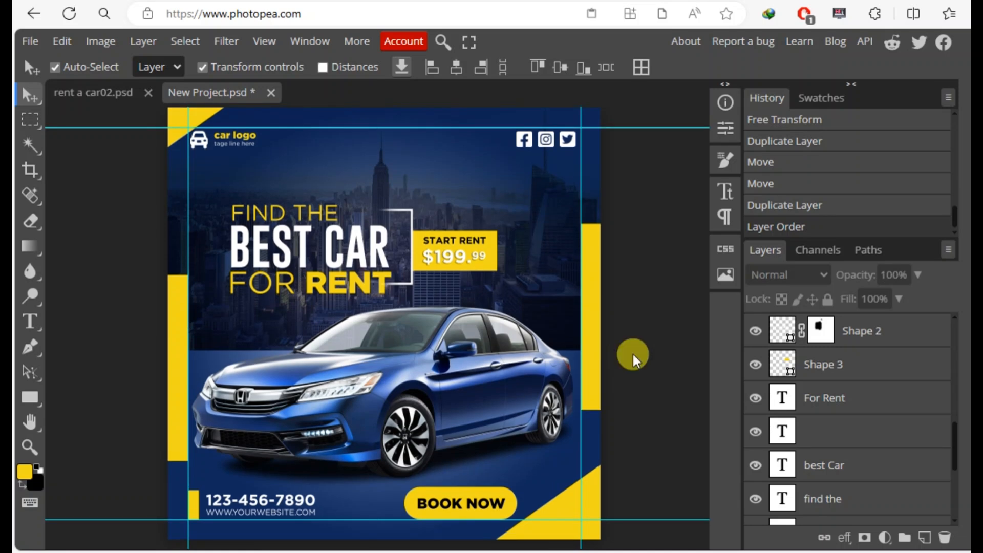
{"action": "left_click", "coordinate": [30, 447]}
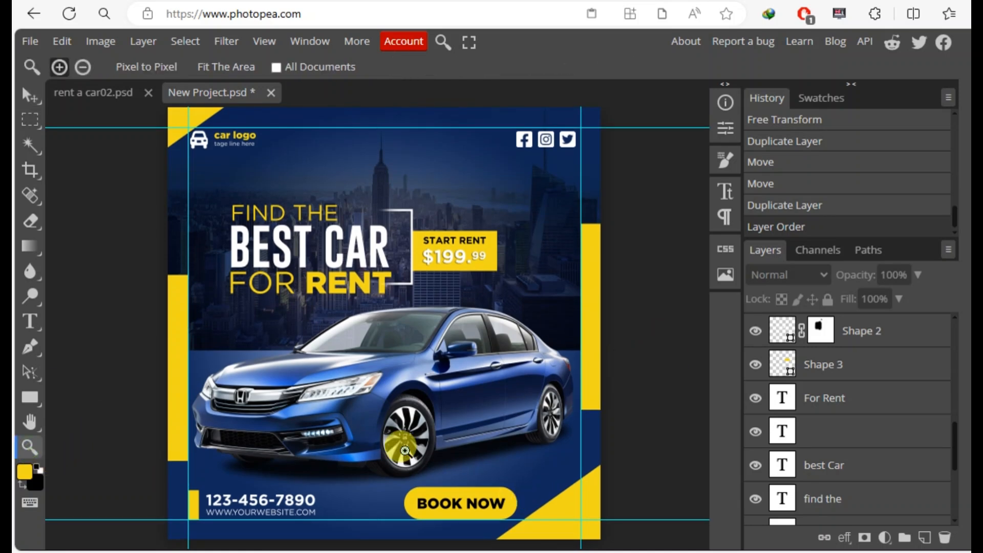